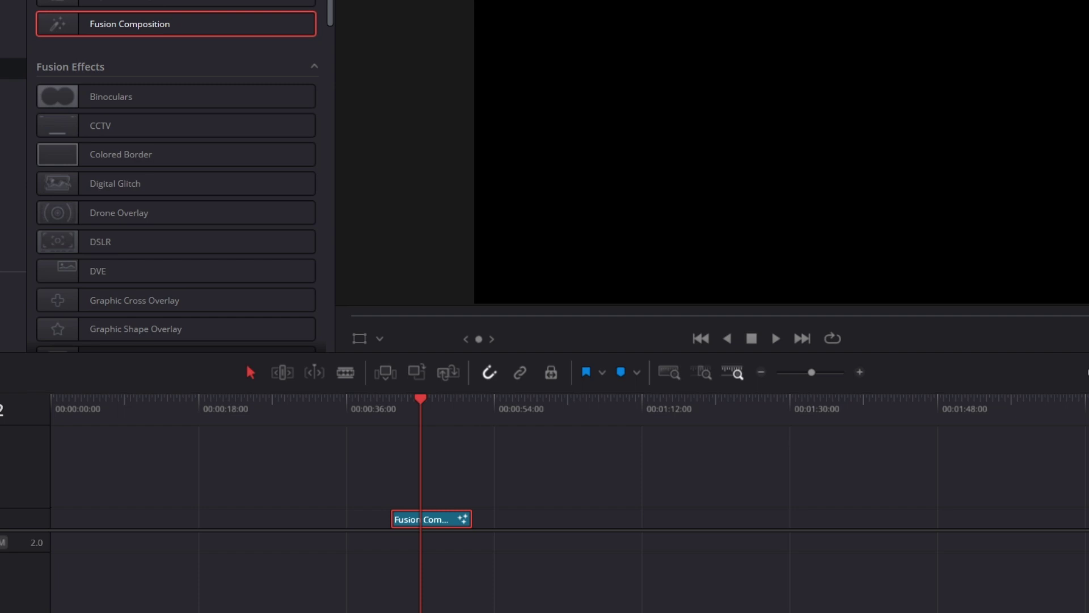
- Open the composition for Fusion node editing, move MediaOut1 well aside, and add an sPolygon node displayed in the viewer
{"action": "left_click", "coordinate": [545, 601]}
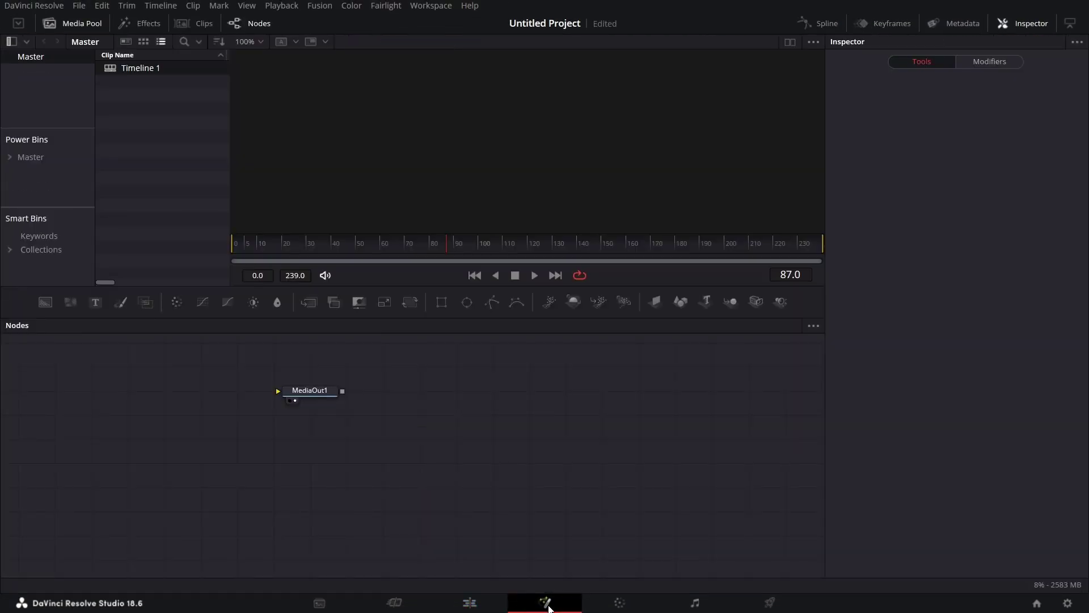
{"action": "left_click_drag", "start_coordinate": [311, 390], "coordinate": [748, 458]}
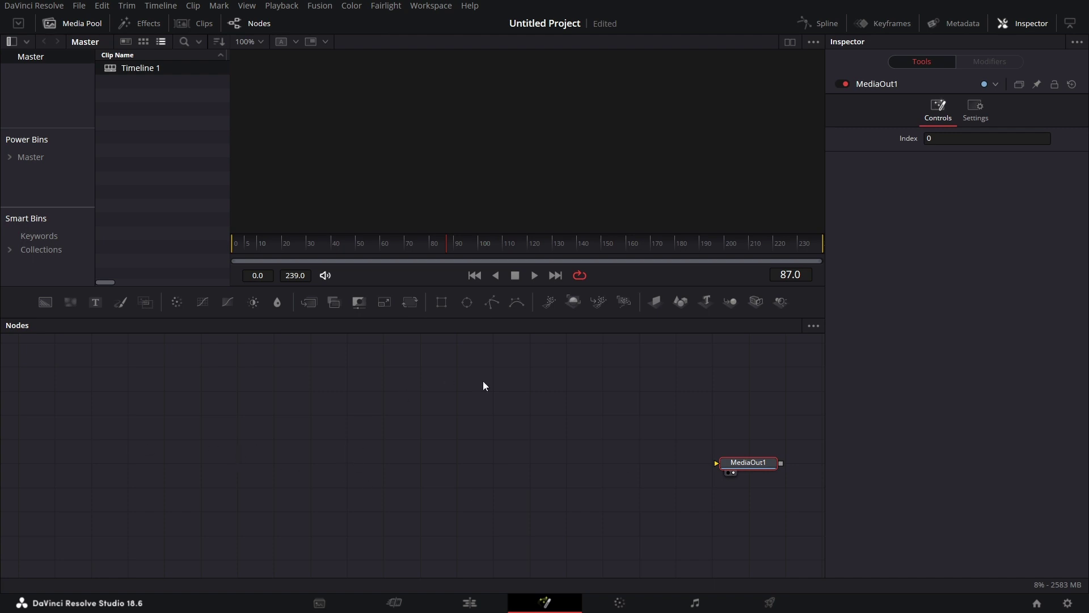
{"action": "left_click", "coordinate": [289, 426]}
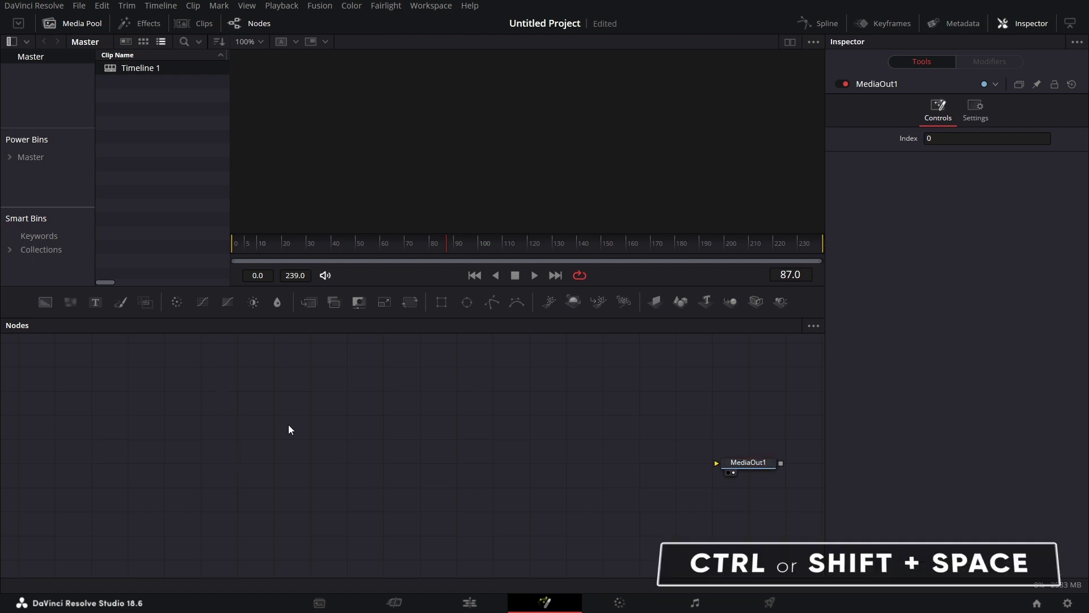
{"action": "key", "text": "shift+space"}
{"action": "type", "text": "spoly"}
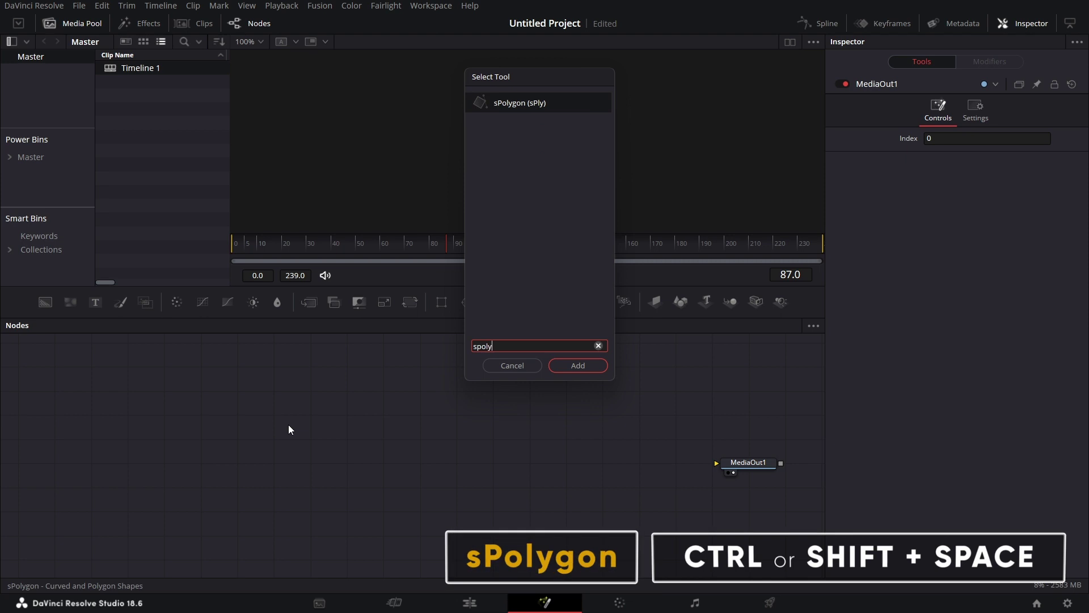
{"action": "key", "text": "Return"}
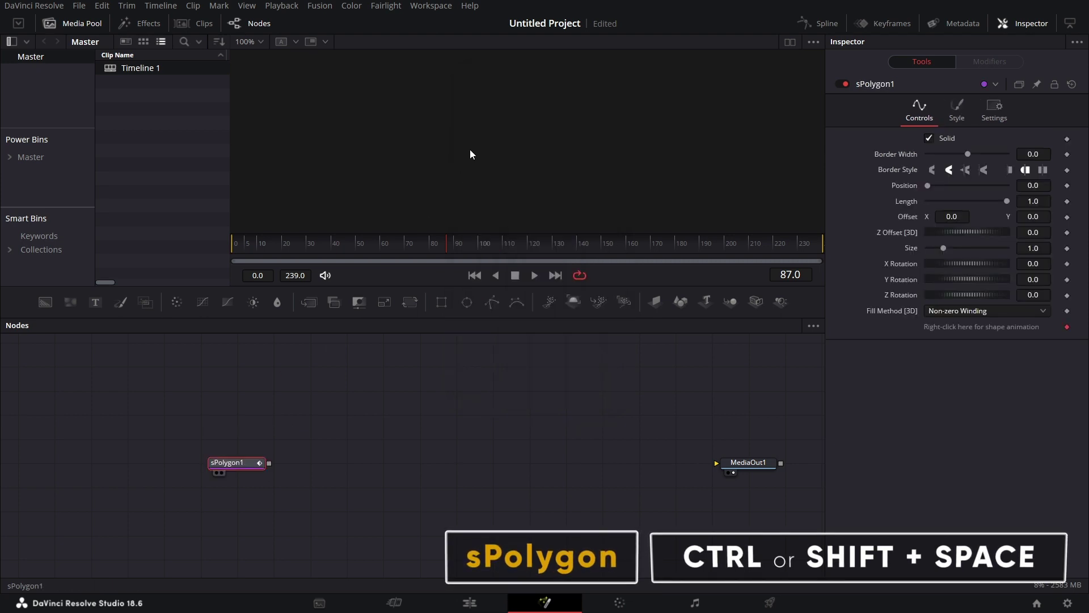
{"action": "key", "text": "1"}
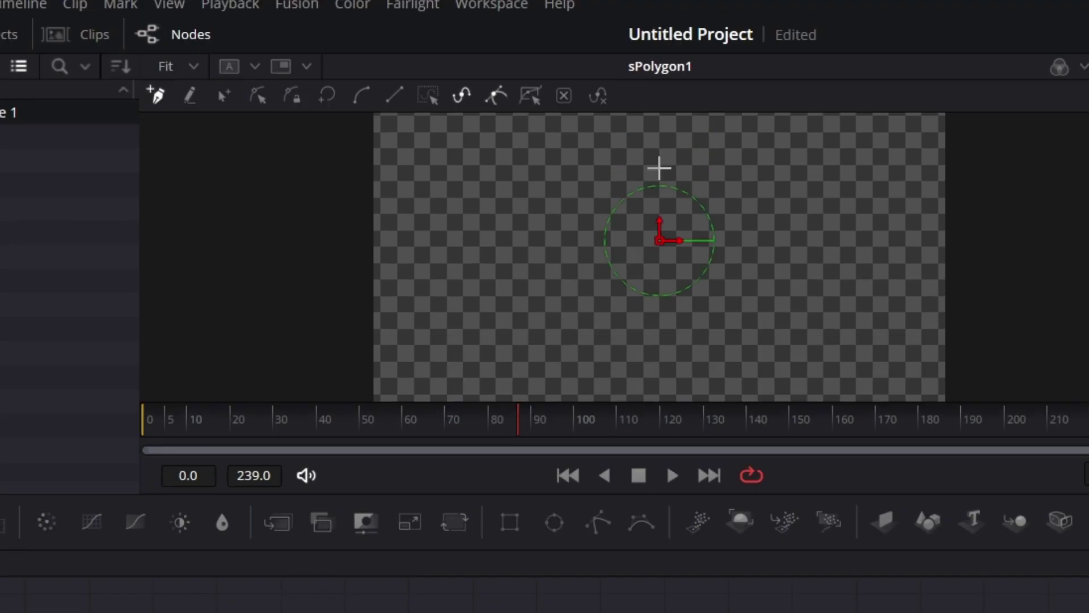
- Create an ellipse in the sPolygon1 polyline with width 0.15 and height 0.15, keeping clockwise orientation
{"action": "right_click", "coordinate": [752, 250]}
{"action": "mouse_move", "coordinate": [860, 494]}
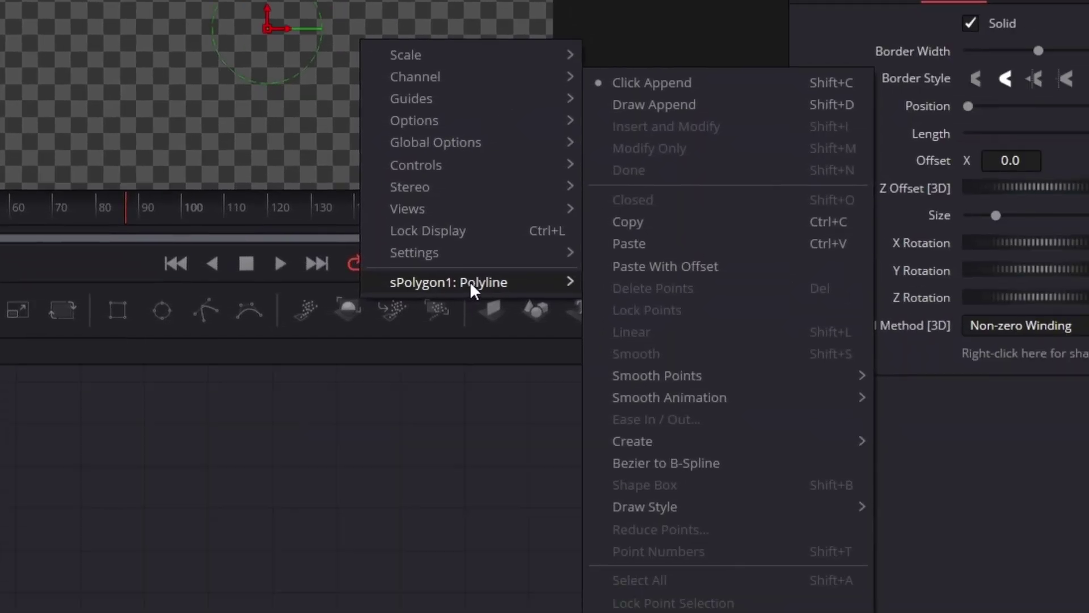
{"action": "mouse_move", "coordinate": [730, 438]}
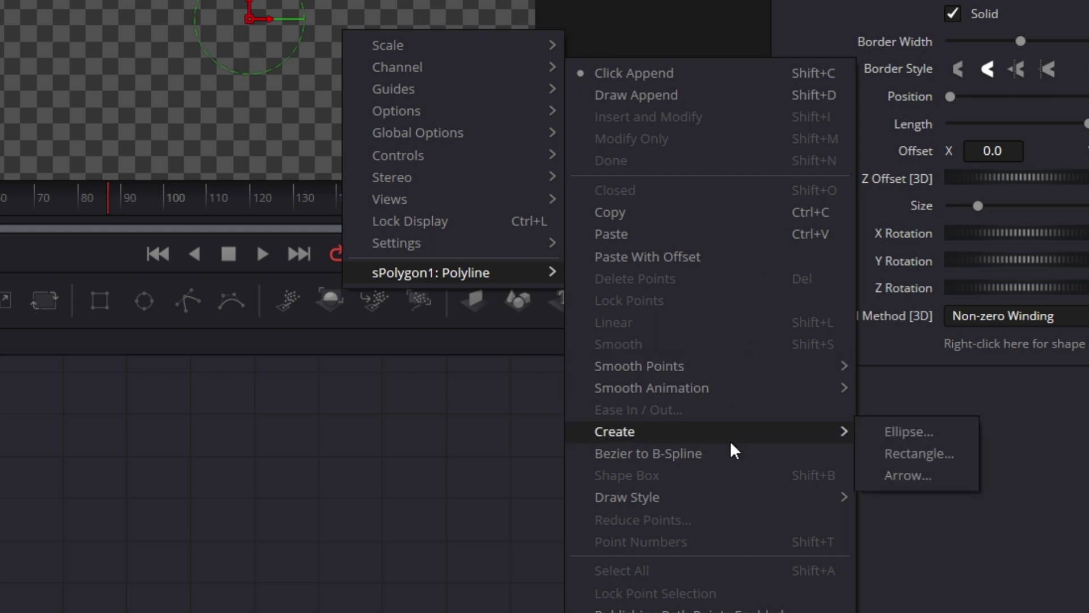
{"action": "left_click", "coordinate": [936, 434]}
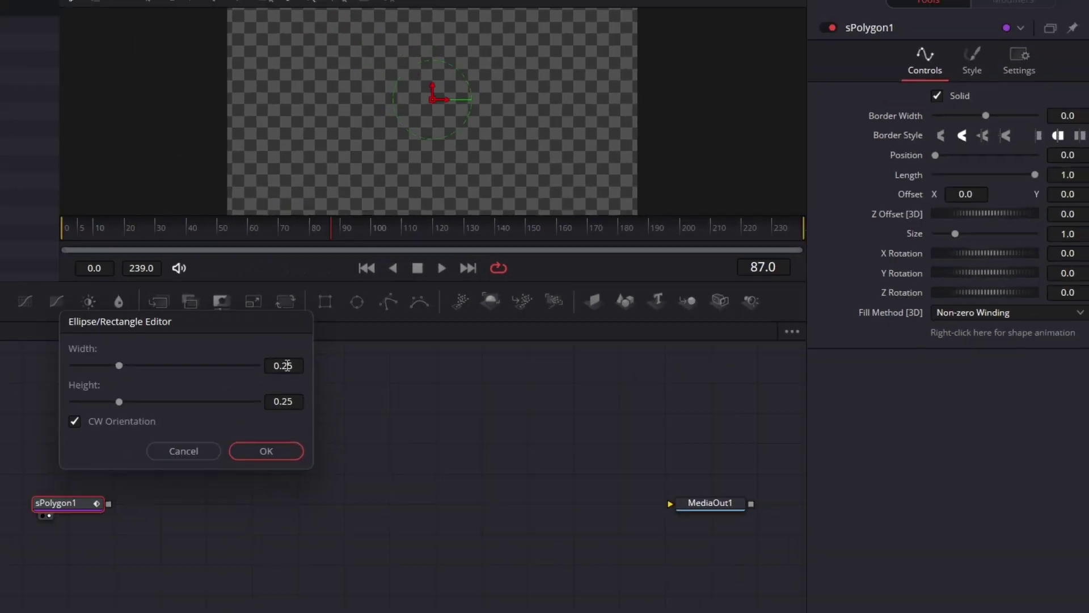
{"action": "left_click", "coordinate": [47, 389]}
{"action": "key", "text": "BackSpace"}
{"action": "type", "text": "1"}
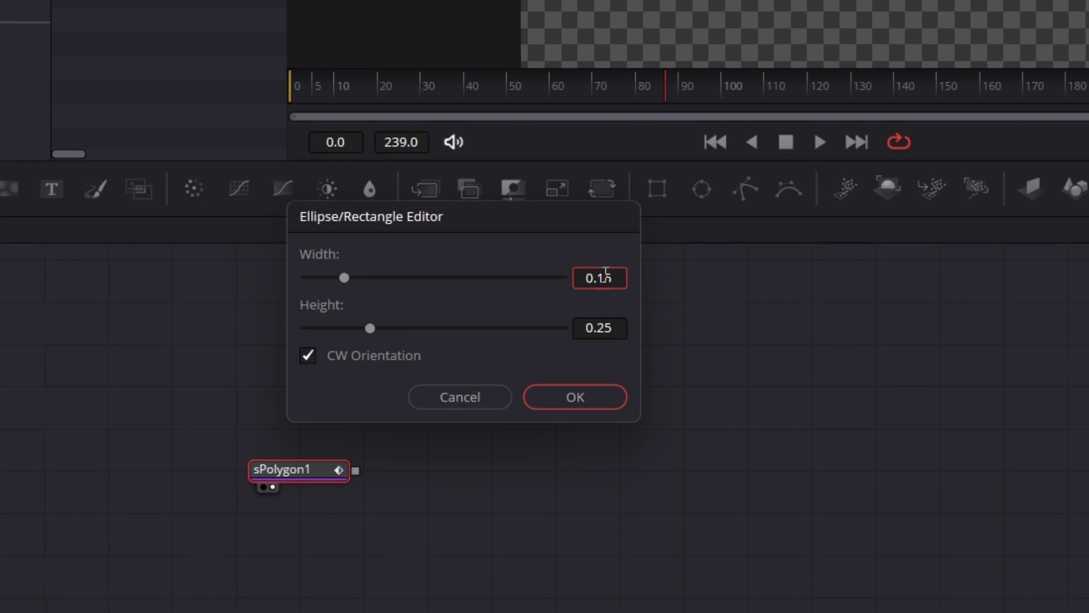
{"action": "key", "text": "Tab"}
{"action": "type", "text": "0.1"}
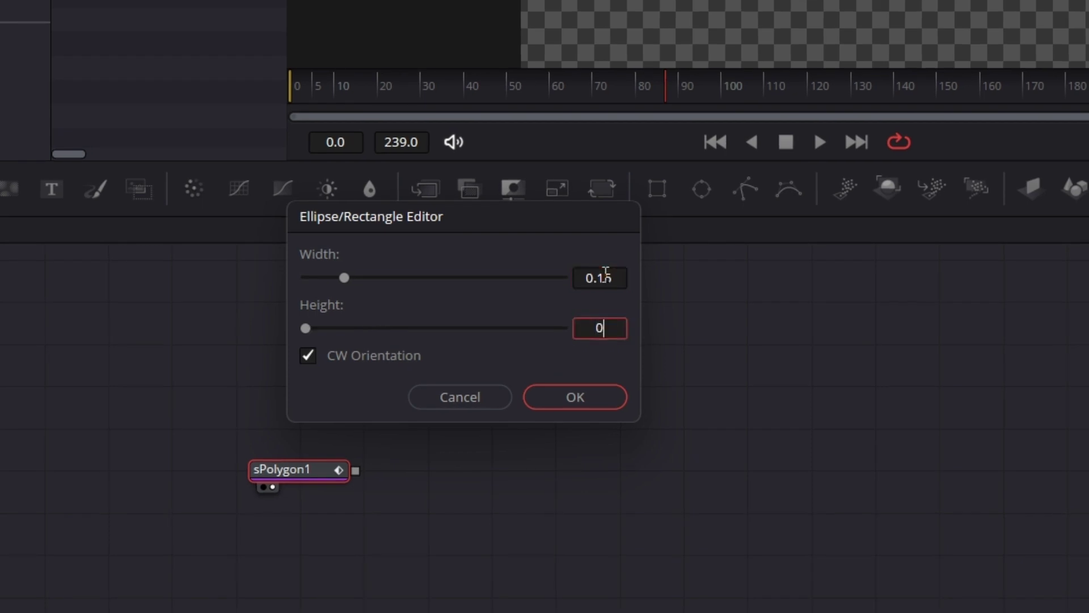
{"action": "type", "text": "5"}
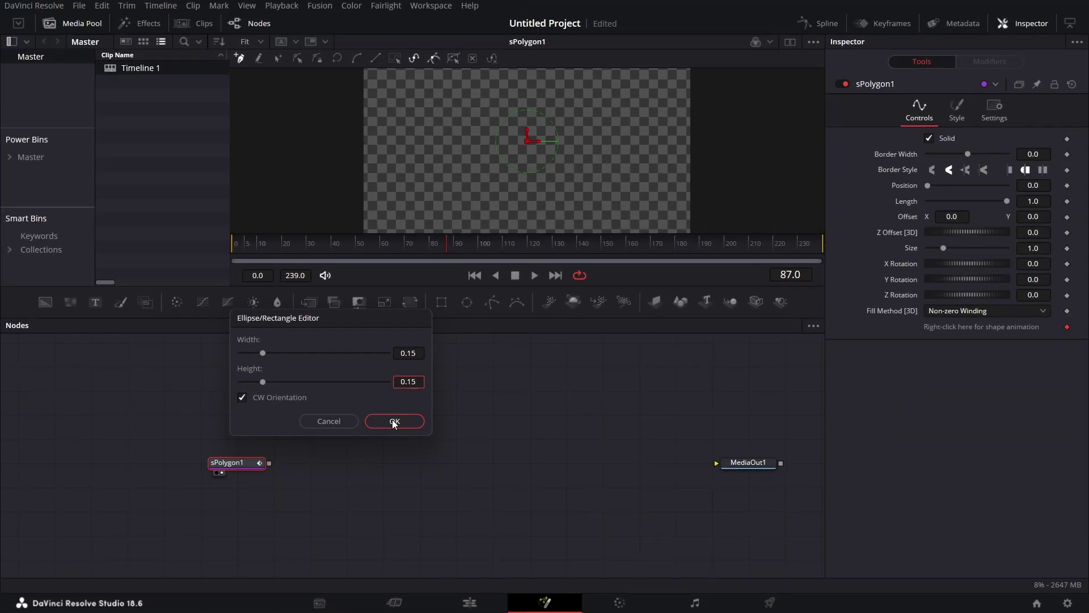
{"action": "left_click", "coordinate": [395, 422]}
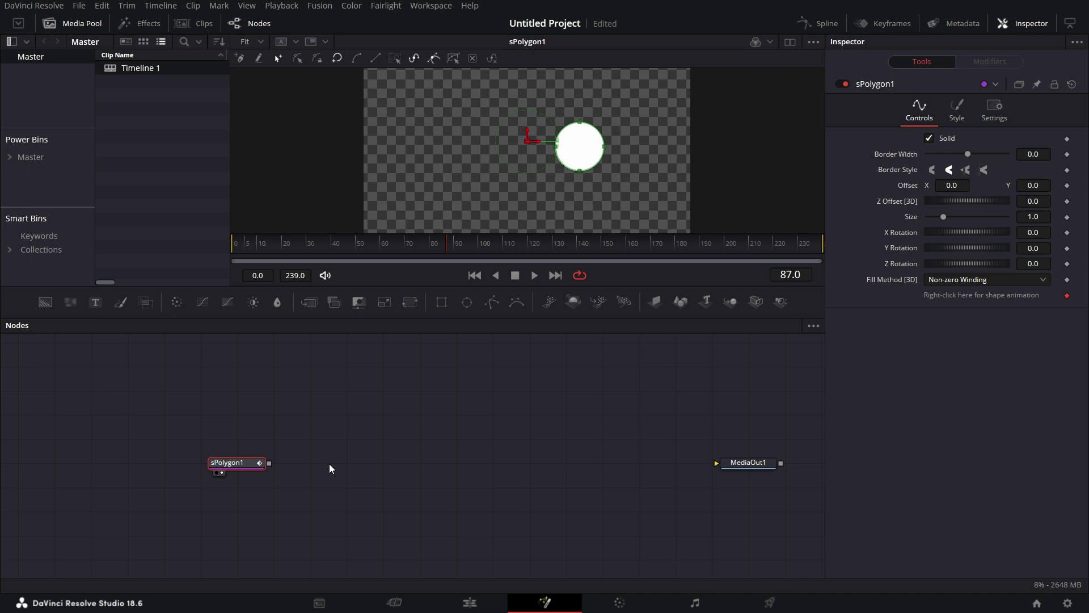
- Add an Extrude 3D node after sPolygon1 and display it in the viewer
{"action": "key", "text": "shift+space"}
{"action": "type", "text": "extr"}
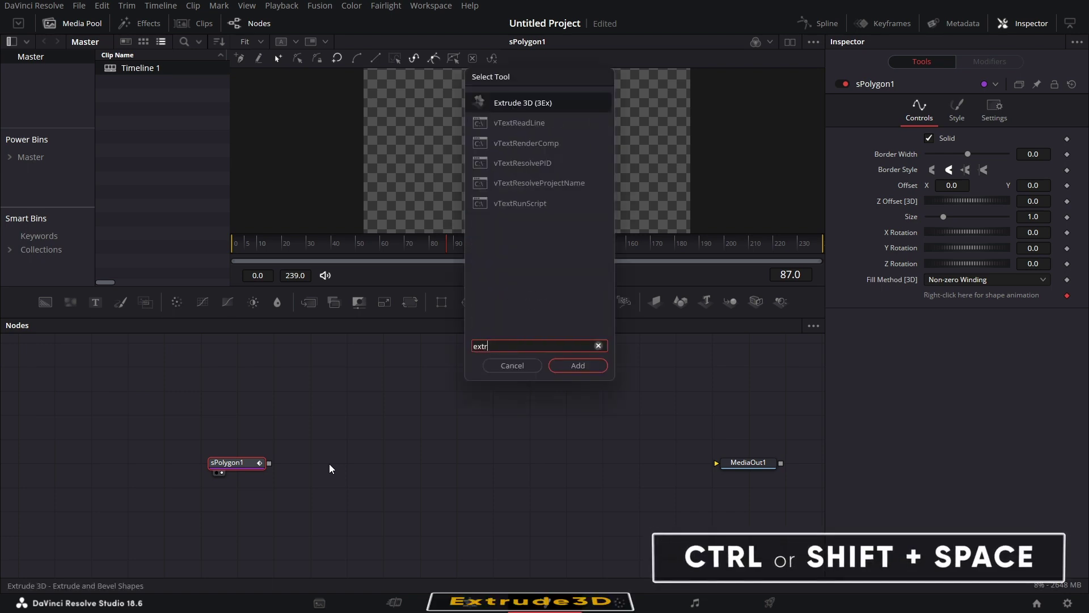
{"action": "key", "text": "Return"}
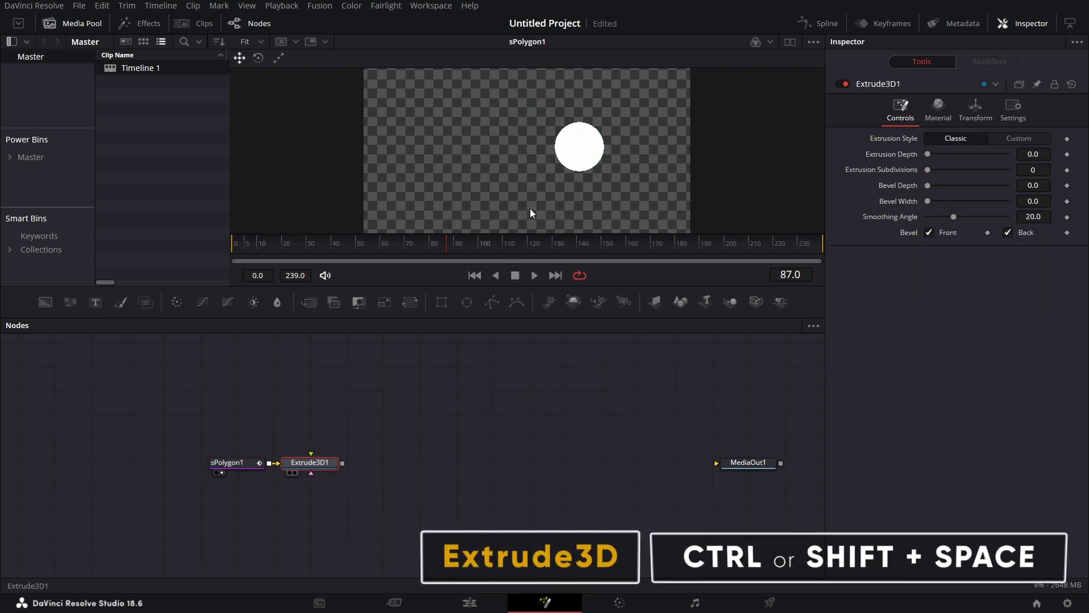
{"action": "key", "text": "1"}
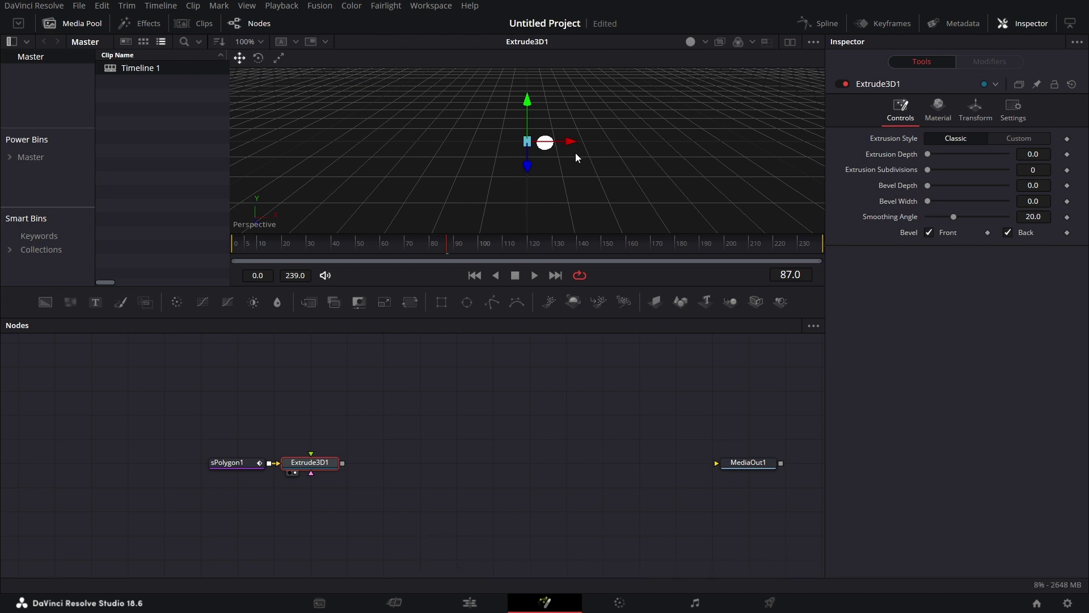
- Turn on lighting in the 3D viewer and space the Extrude3D1 node farther from sPolygon1
{"action": "scroll", "coordinate": [580, 148], "scroll_direction": "up", "scroll_amount": 6}
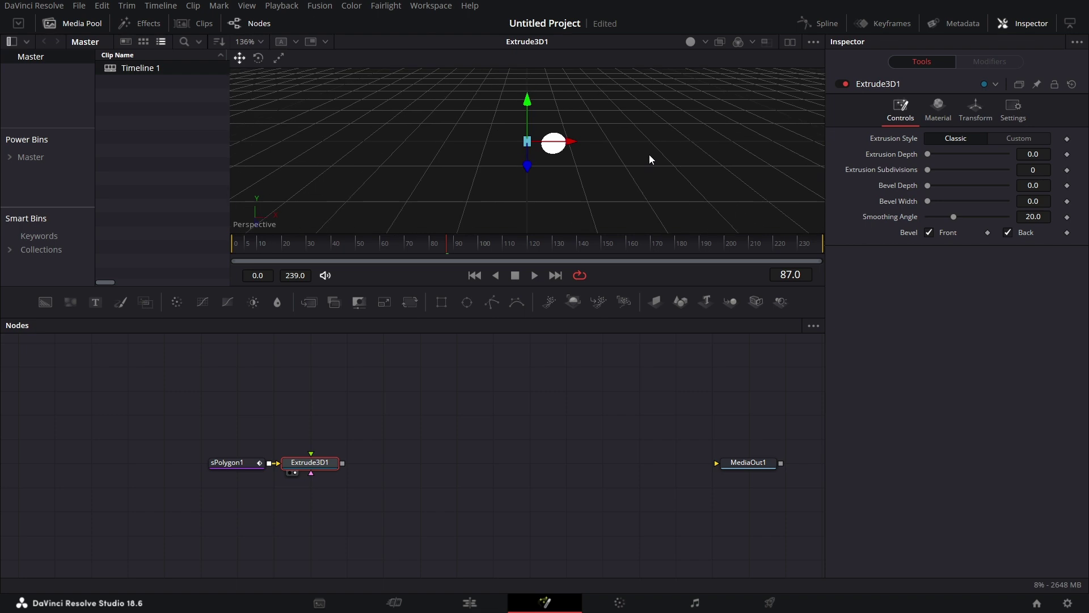
{"action": "scroll", "coordinate": [722, 170], "scroll_direction": "up", "scroll_amount": 1}
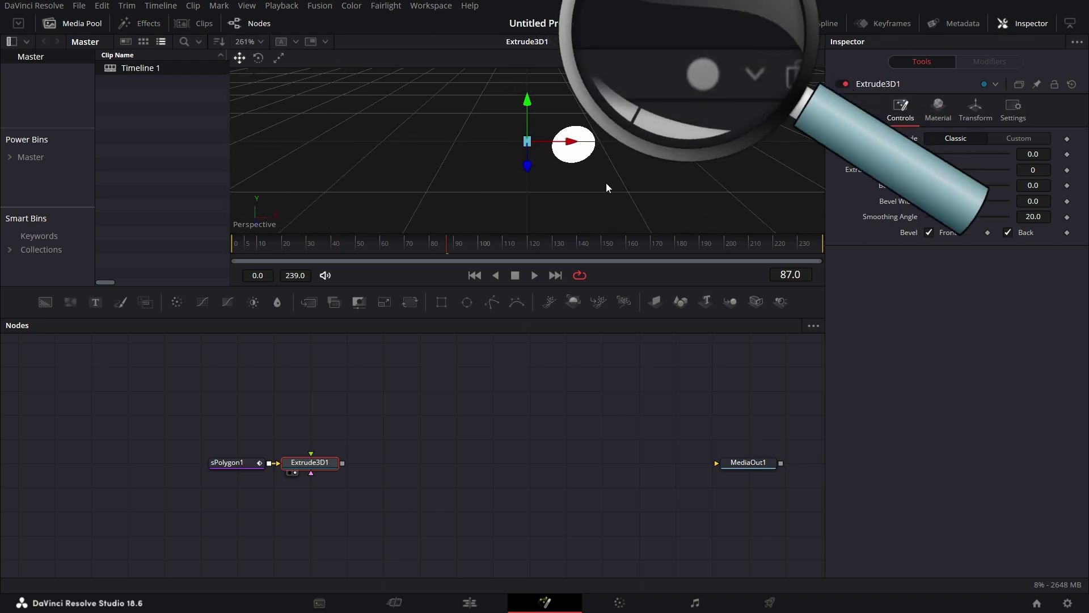
{"action": "left_click", "coordinate": [706, 57]}
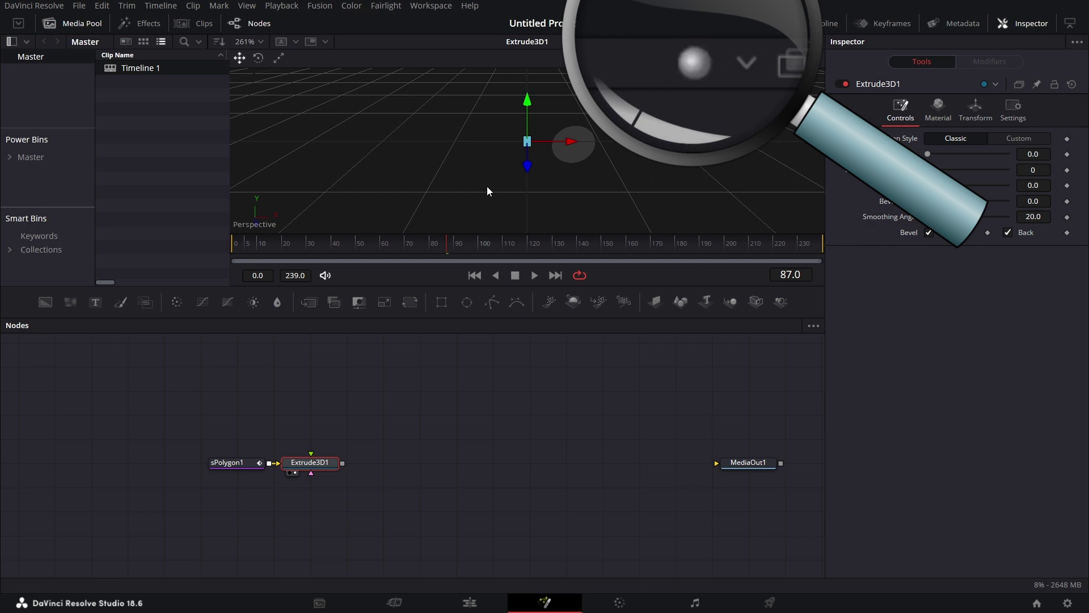
{"action": "left_click_drag", "start_coordinate": [303, 466], "coordinate": [375, 477]}
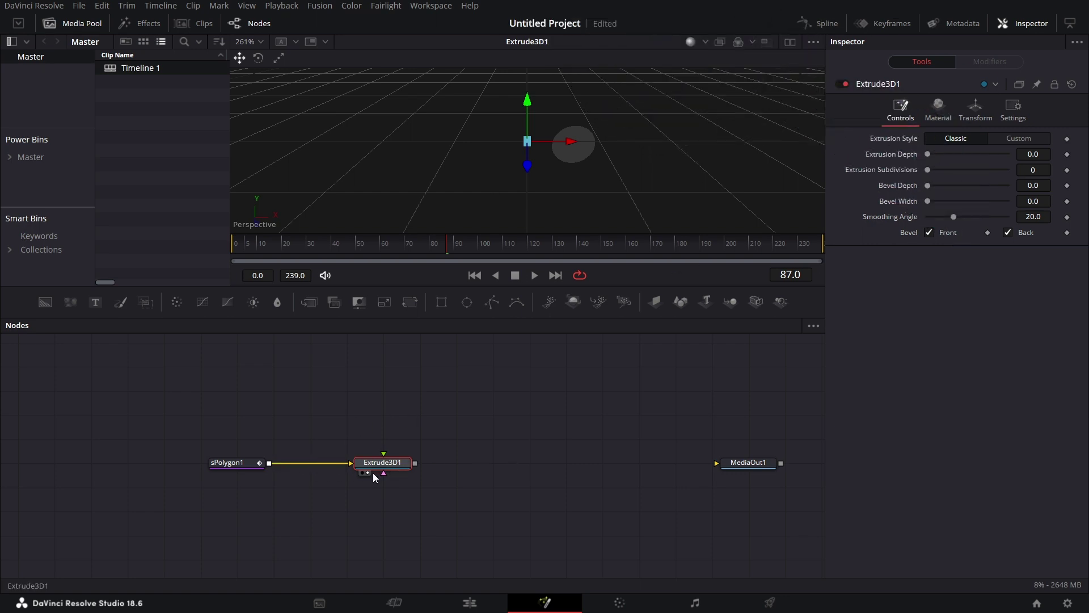
- Set the extrusion style to Custom and shape the profile as a plateau, with two upper points and the end point lowered to the baseline
{"action": "left_click", "coordinate": [1031, 136]}
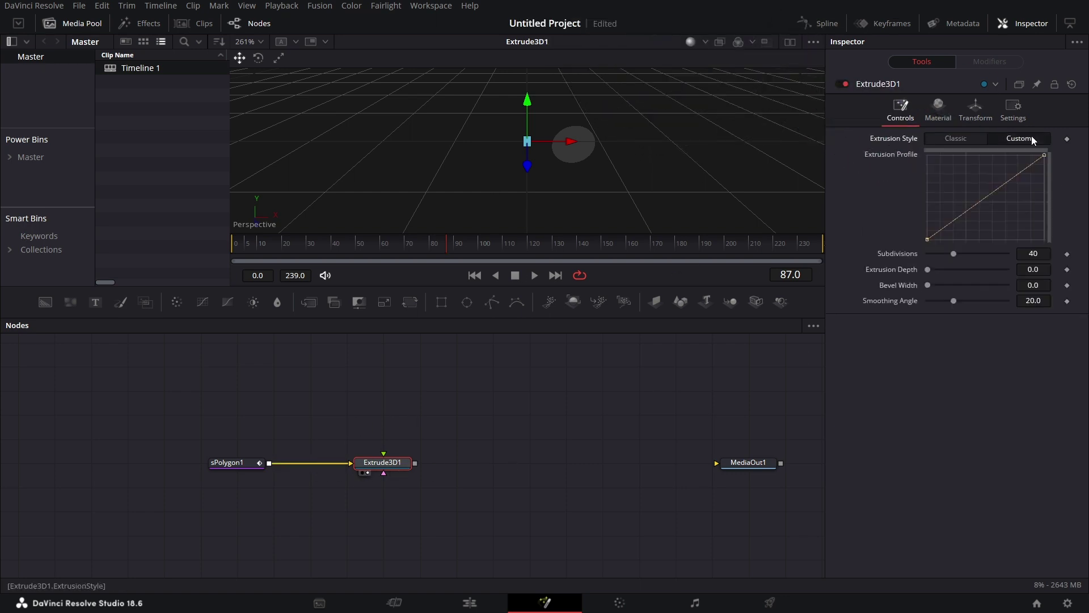
{"action": "left_click_drag", "start_coordinate": [954, 220], "coordinate": [954, 163]}
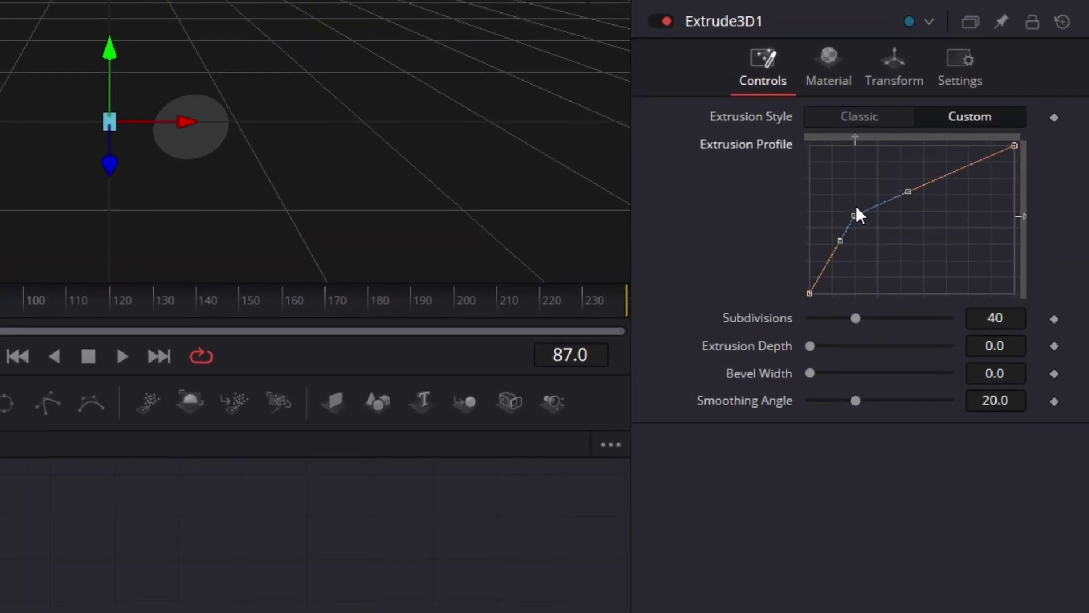
{"action": "left_click_drag", "start_coordinate": [857, 157], "coordinate": [856, 152]}
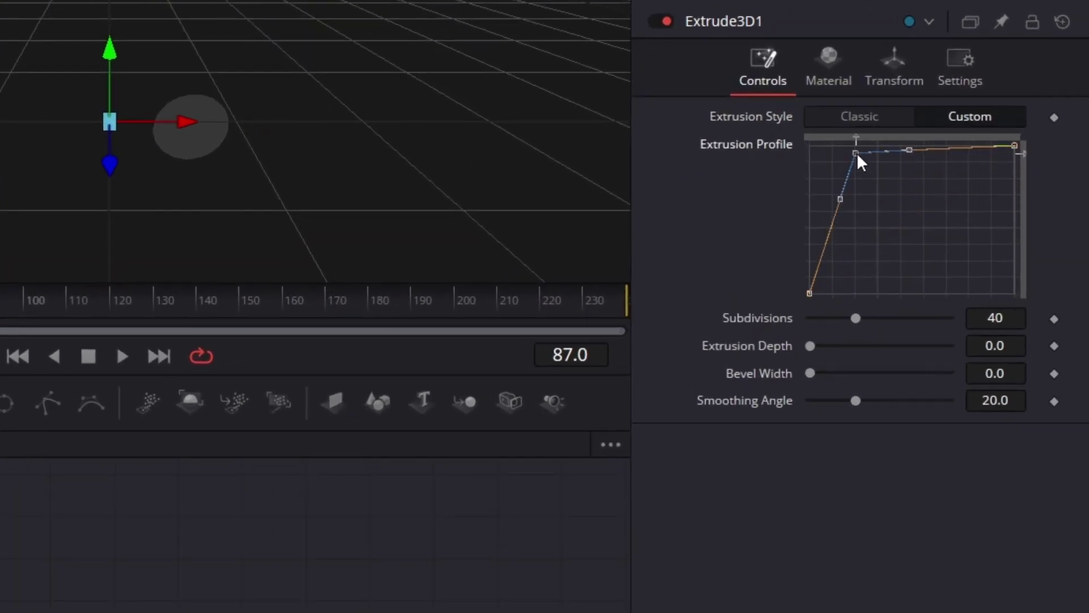
{"action": "left_click", "coordinate": [974, 147]}
{"action": "left_click_drag", "start_coordinate": [1009, 145], "coordinate": [1013, 293]}
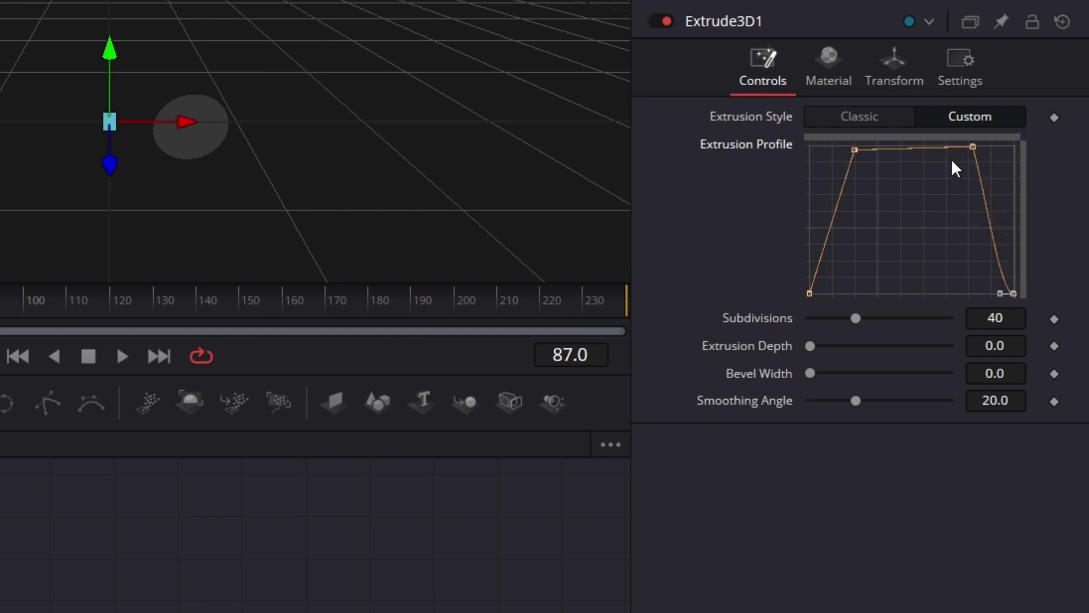
{"action": "left_click", "coordinate": [853, 146]}
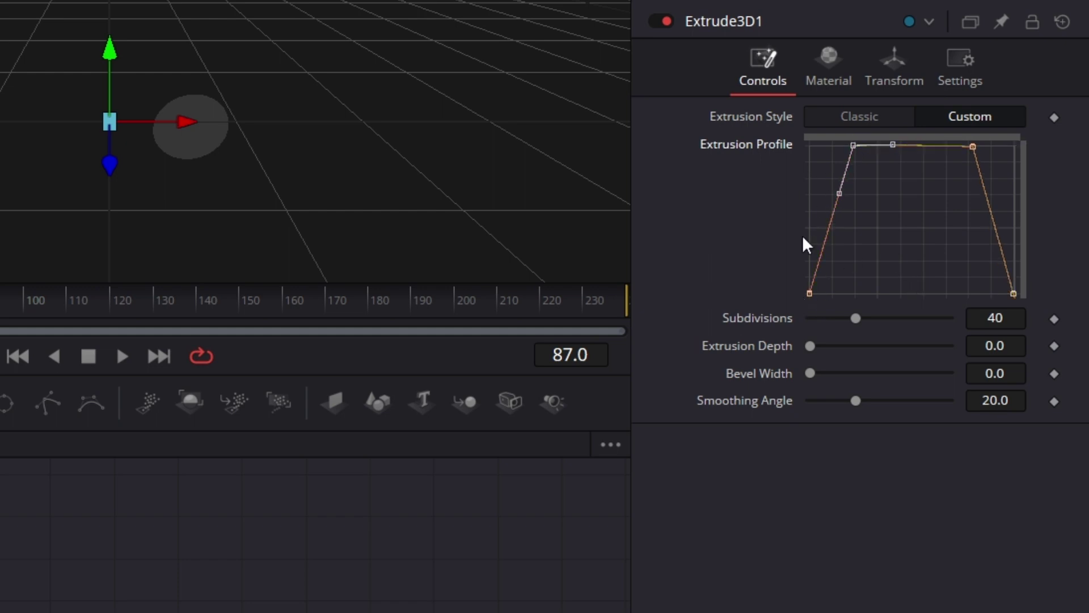
- Bend the handles of the extrusion profile's start and end points to nearly vertical so both flanks curve outward
{"action": "left_click", "coordinate": [809, 293]}
{"action": "left_click_drag", "start_coordinate": [824, 244], "coordinate": [812, 239]}
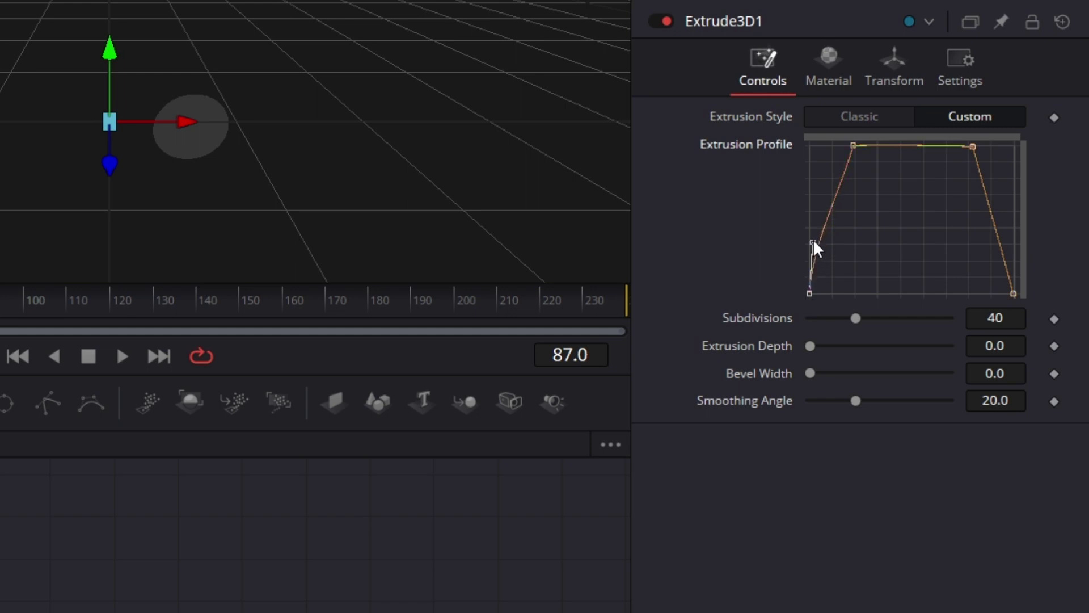
{"action": "left_click", "coordinate": [1014, 293]}
{"action": "left_click_drag", "start_coordinate": [1001, 250], "coordinate": [1013, 236]}
- Smooth the two upper profile points and extend their outer handles horizontally to the graph edges to round both shoulders
{"action": "left_click_drag", "start_coordinate": [827, 160], "coordinate": [1001, 135]}
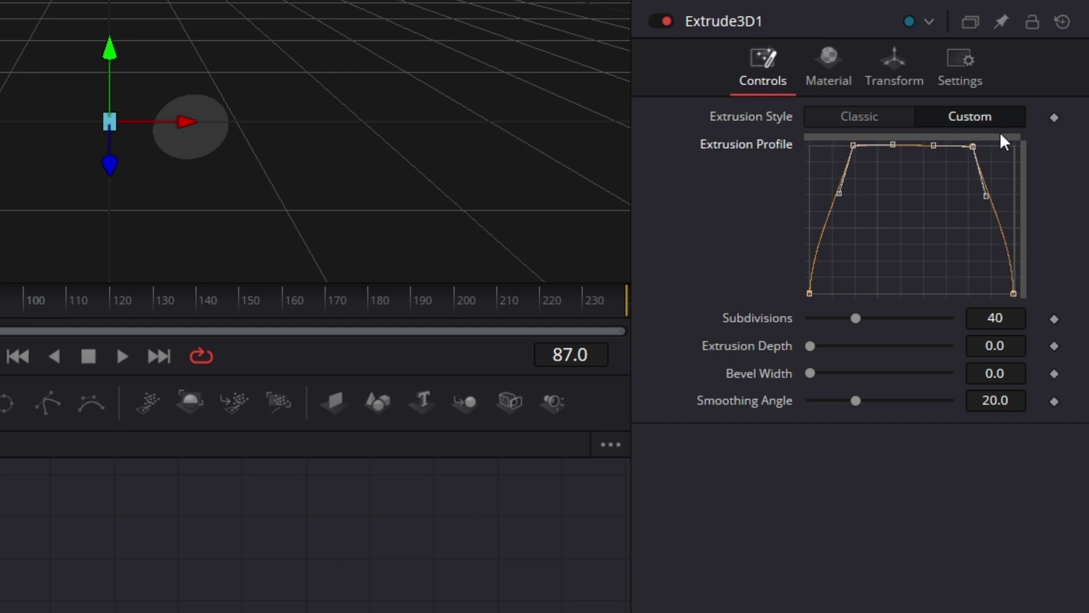
{"action": "key", "text": "s"}
{"action": "left_click_drag", "start_coordinate": [839, 146], "coordinate": [807, 139]}
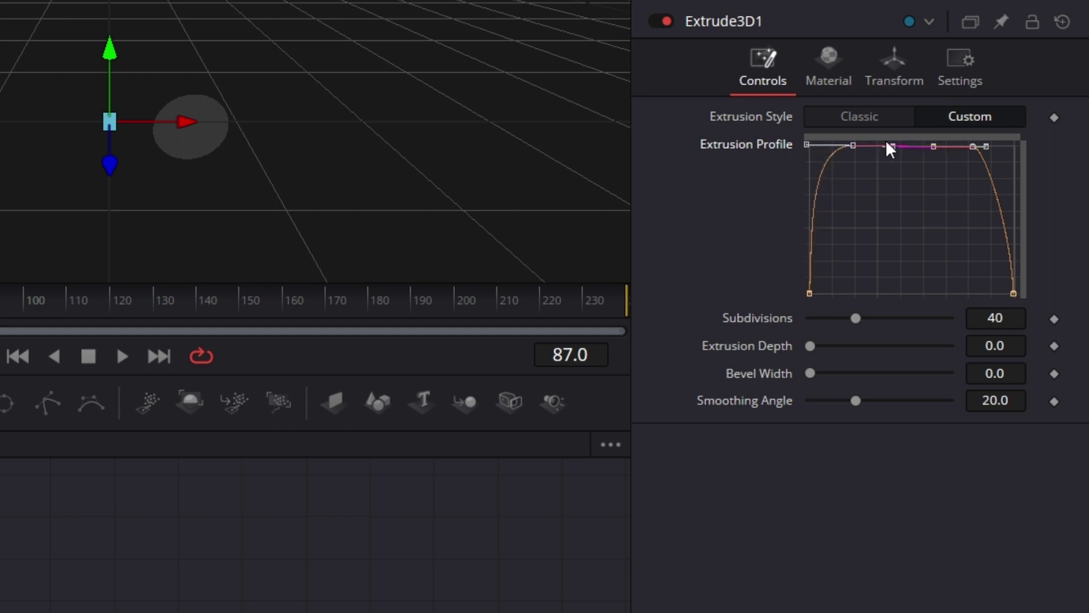
{"action": "mouse_move", "coordinate": [987, 146]}
{"action": "left_mouse_down"}
{"action": "mouse_move", "coordinate": [1018, 144]}
{"action": "mouse_move", "coordinate": [974, 145]}
{"action": "left_mouse_up"}
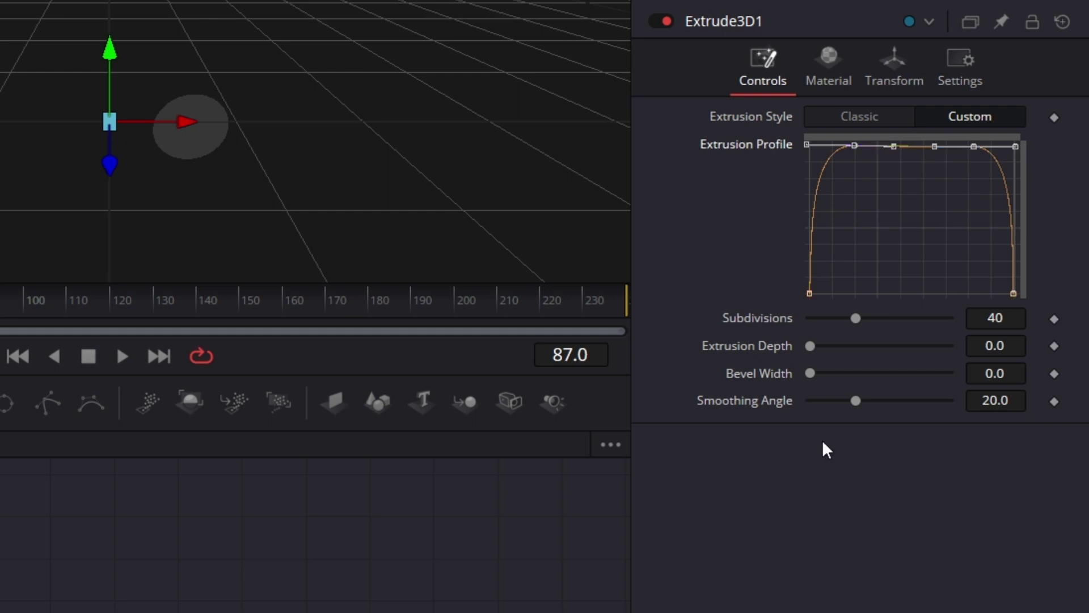
- Set the extrusion's subdivisions to 10, its extrusion depth to 0.025 and its bevel width to 0.0025
{"action": "left_click", "coordinate": [1007, 322]}
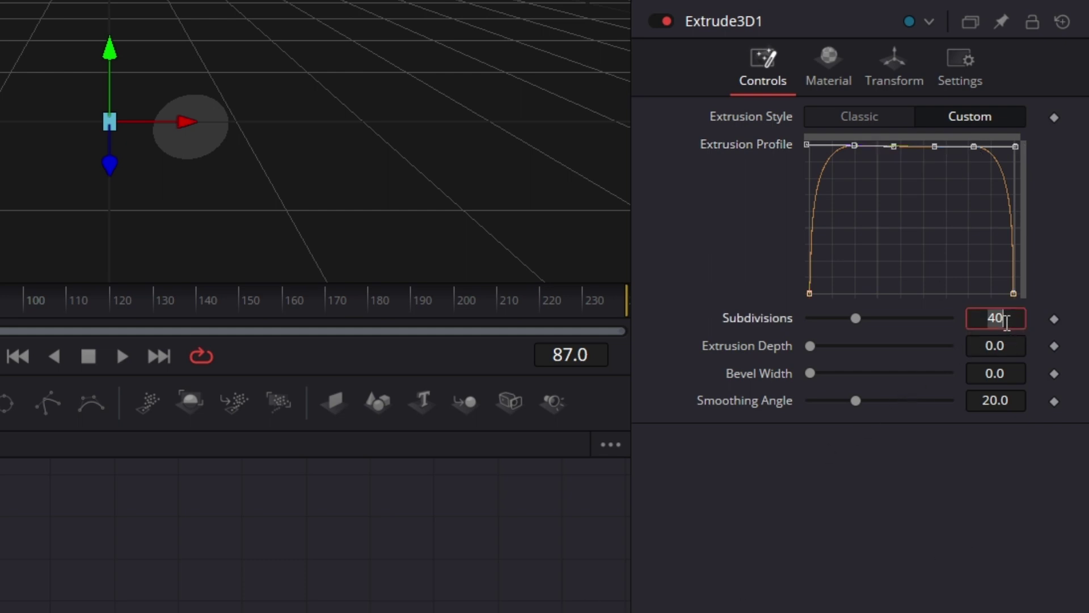
{"action": "type", "text": "10"}
{"action": "key", "text": "Tab"}
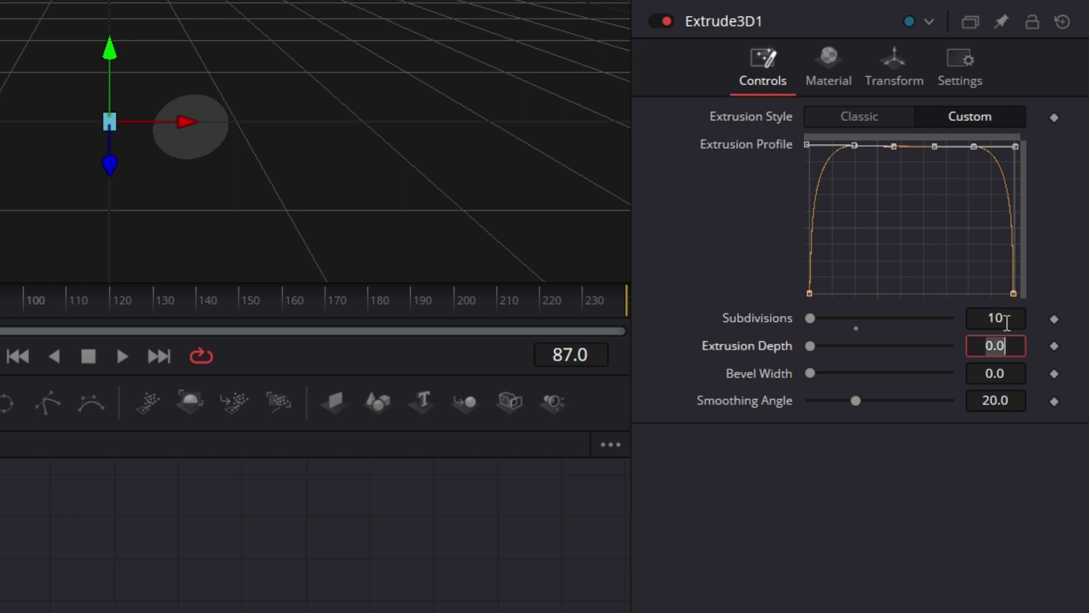
{"action": "type", "text": "0.025"}
{"action": "key", "text": "Tab"}
{"action": "type", "text": "0.0025"}
{"action": "key", "text": "Tab"}
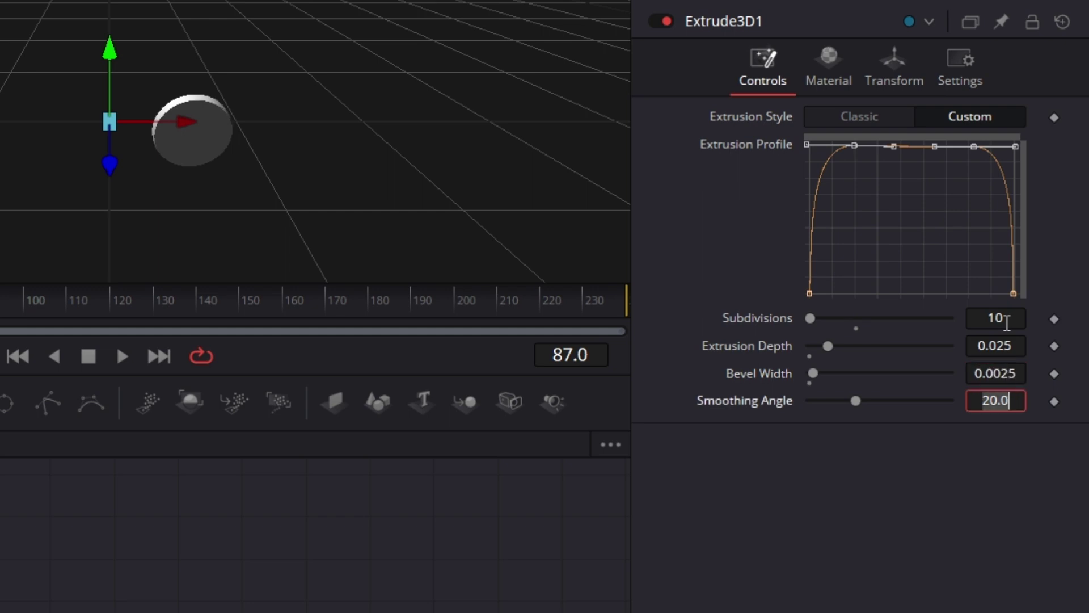
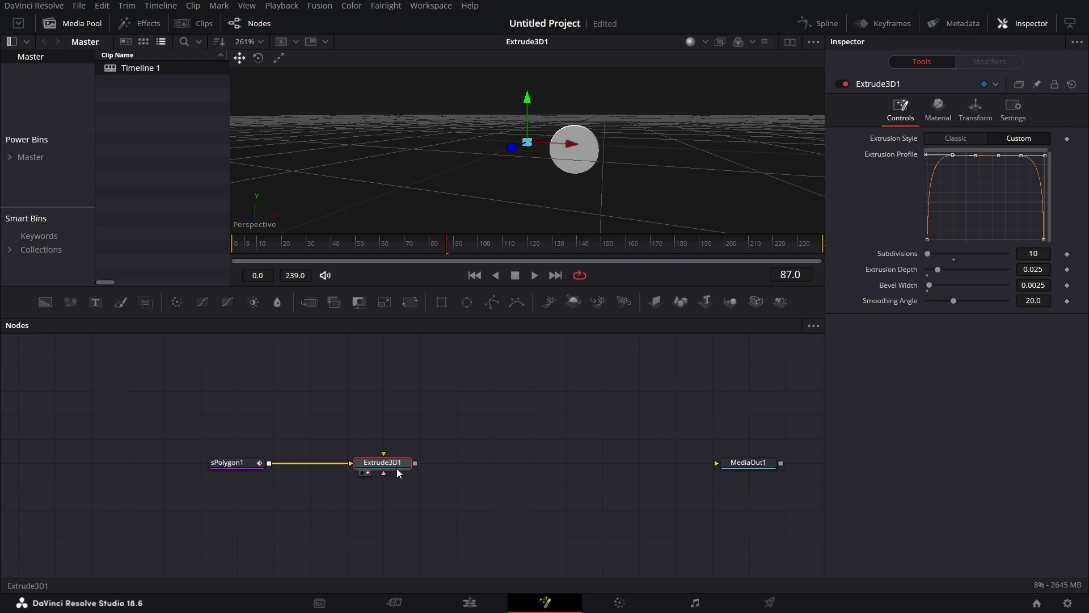
- Add a Text3D node reading "m" and combine it with the extruded disc in a new Merge3D node shown in the viewer
{"action": "left_click_drag", "start_coordinate": [705, 301], "coordinate": [425, 414]}
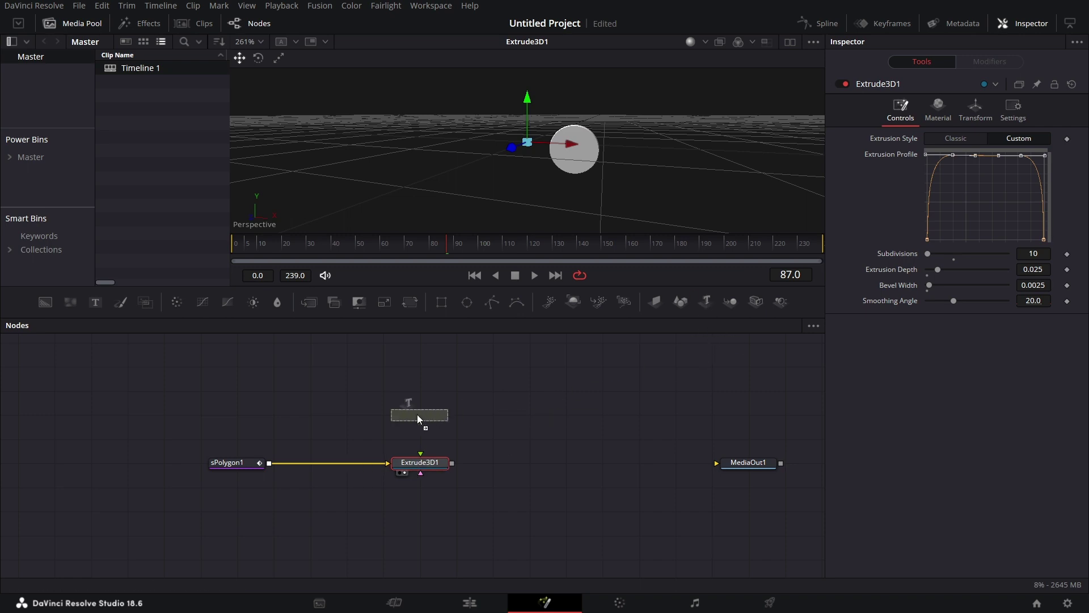
{"action": "left_click", "coordinate": [882, 167]}
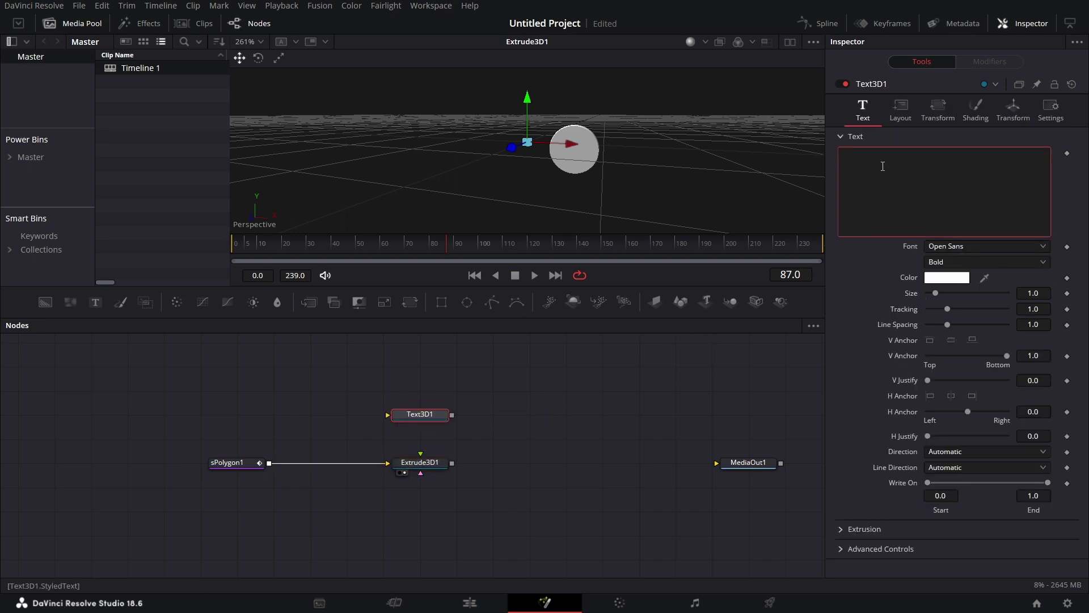
{"action": "left_click_drag", "start_coordinate": [728, 301], "coordinate": [602, 441]}
{"action": "left_click_drag", "start_coordinate": [528, 468], "coordinate": [528, 468]}
{"action": "left_click_drag", "start_coordinate": [452, 462], "coordinate": [504, 468]}
{"action": "left_click_drag", "start_coordinate": [452, 415], "coordinate": [542, 470]}
{"action": "key", "text": "1"}
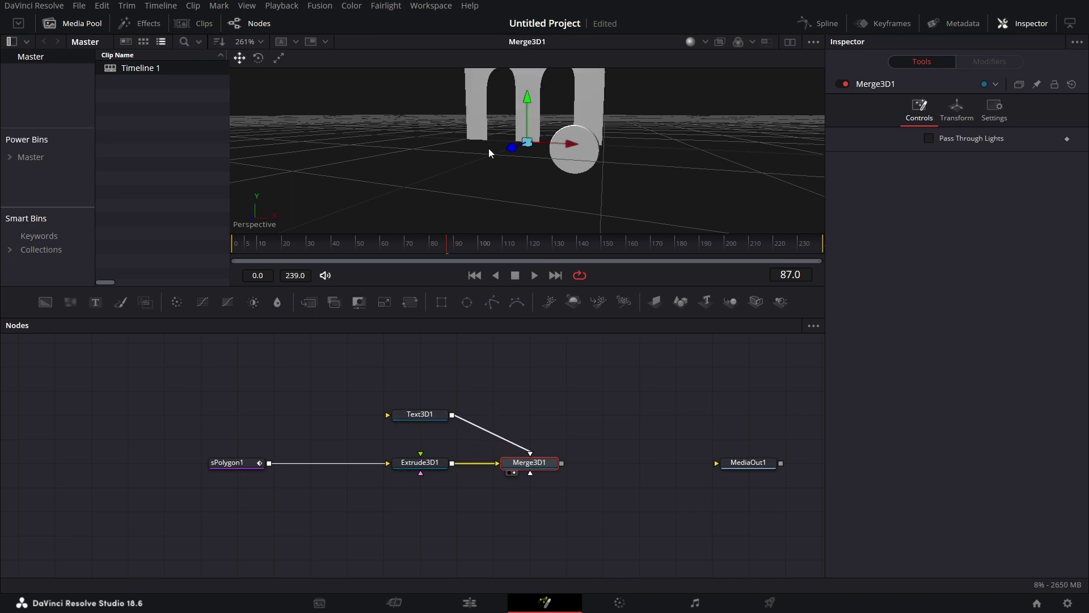
{"action": "left_click_drag", "start_coordinate": [635, 132], "coordinate": [618, 182]}
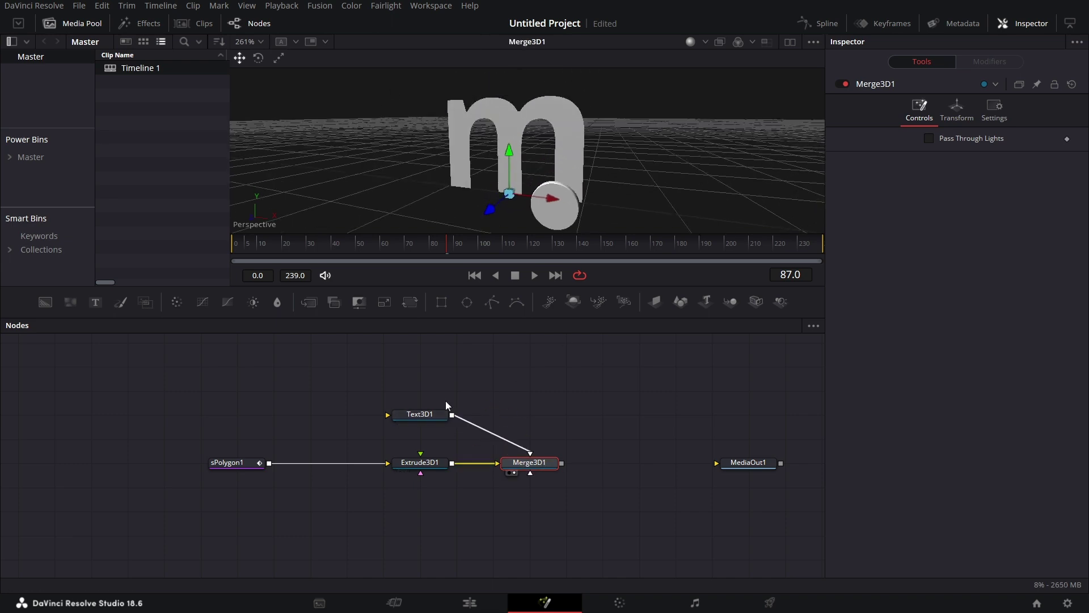
- Set the 3D text's font to Nulshock and its color to dark red
{"action": "left_click", "coordinate": [420, 418]}
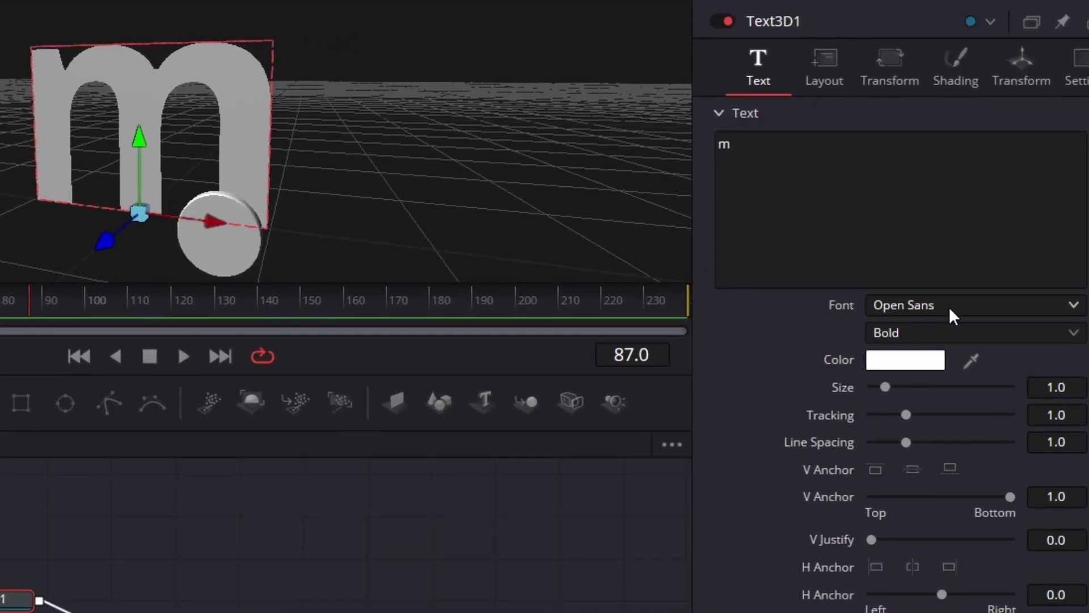
{"action": "left_click", "coordinate": [948, 306]}
{"action": "type", "text": "no"}
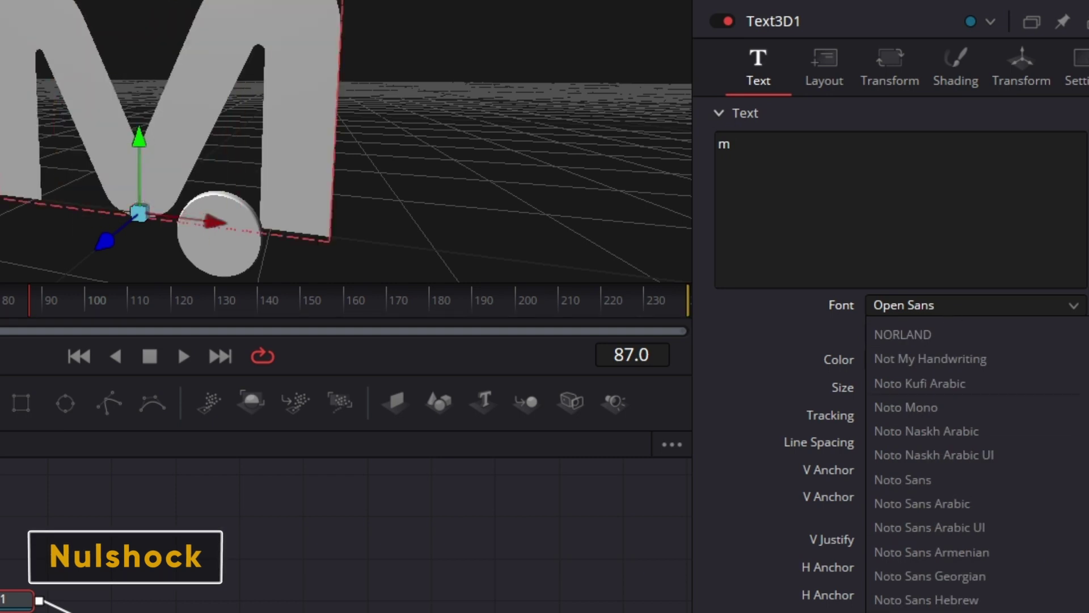
{"action": "left_click", "coordinate": [965, 610]}
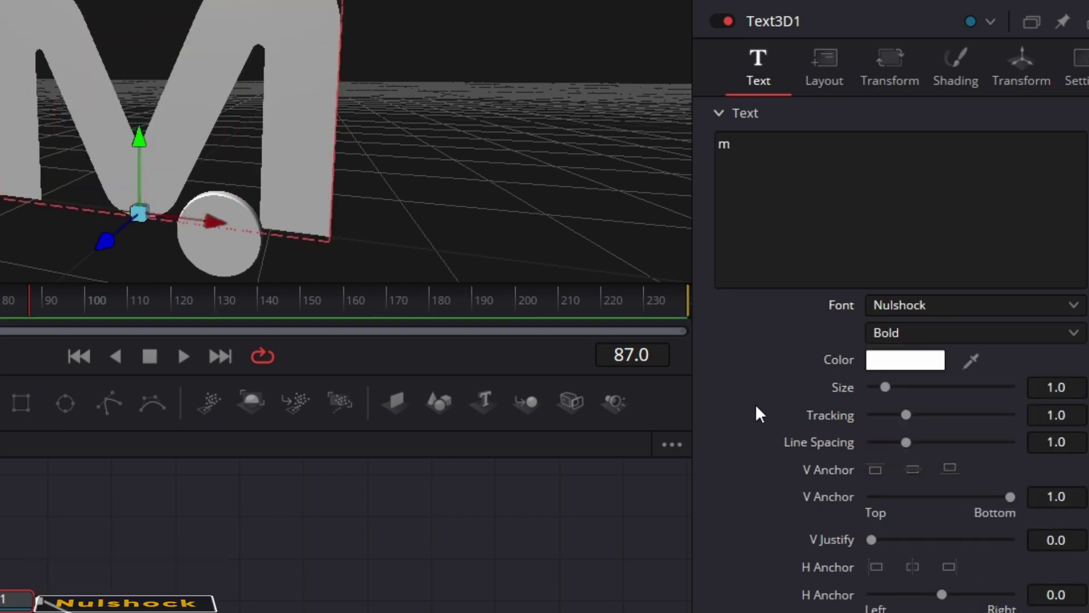
{"action": "left_click", "coordinate": [918, 370]}
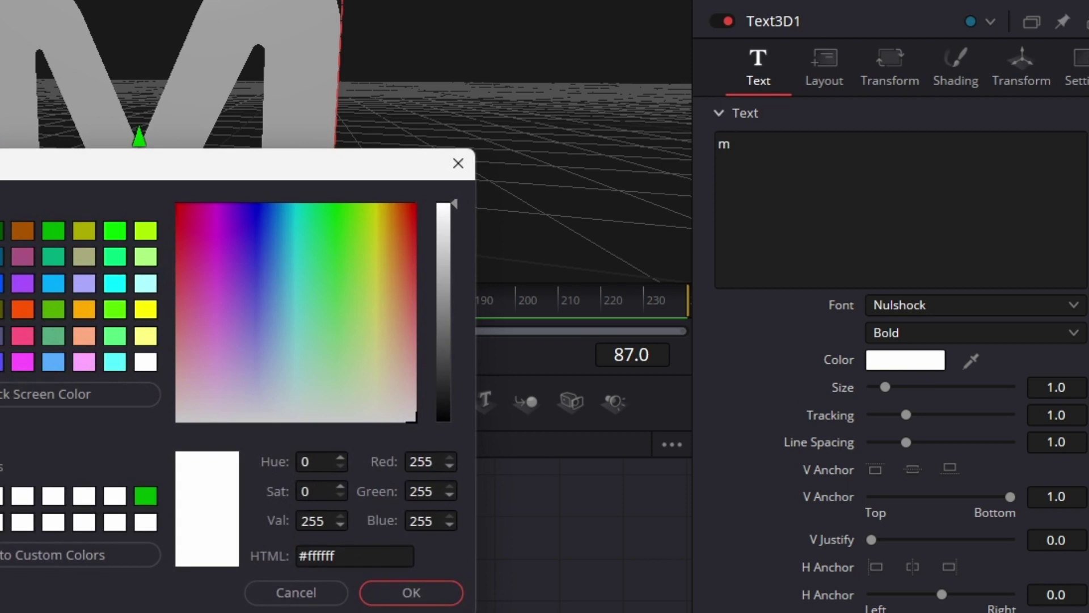
{"action": "left_click", "coordinate": [0, 231]}
{"action": "left_click", "coordinate": [429, 600]}
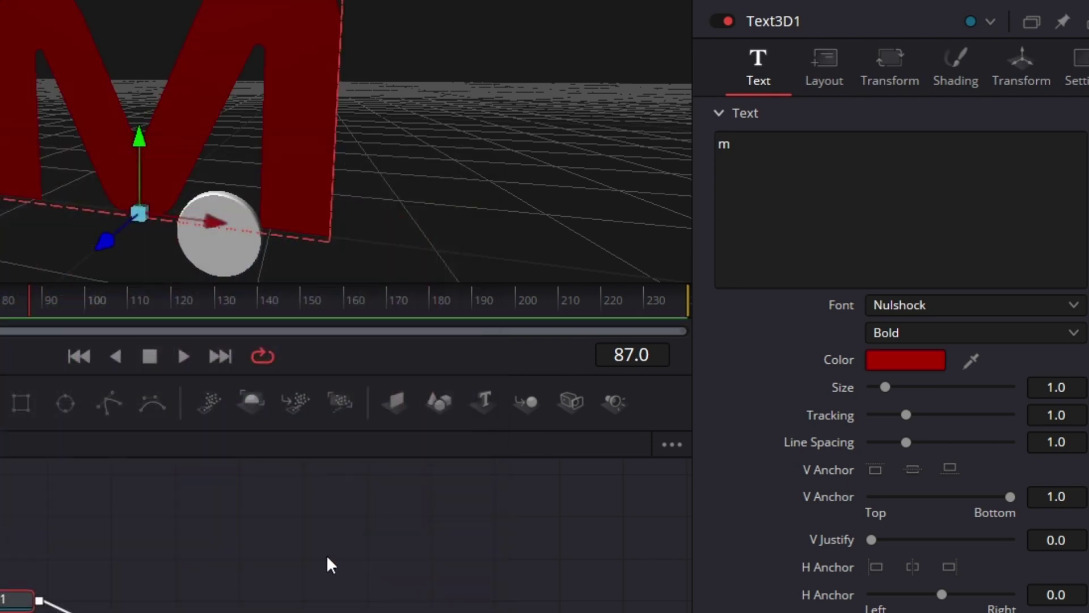
- Reduce the 3D text's size to 0.12
{"action": "left_click_drag", "start_coordinate": [1066, 390], "coordinate": [1041, 390]}
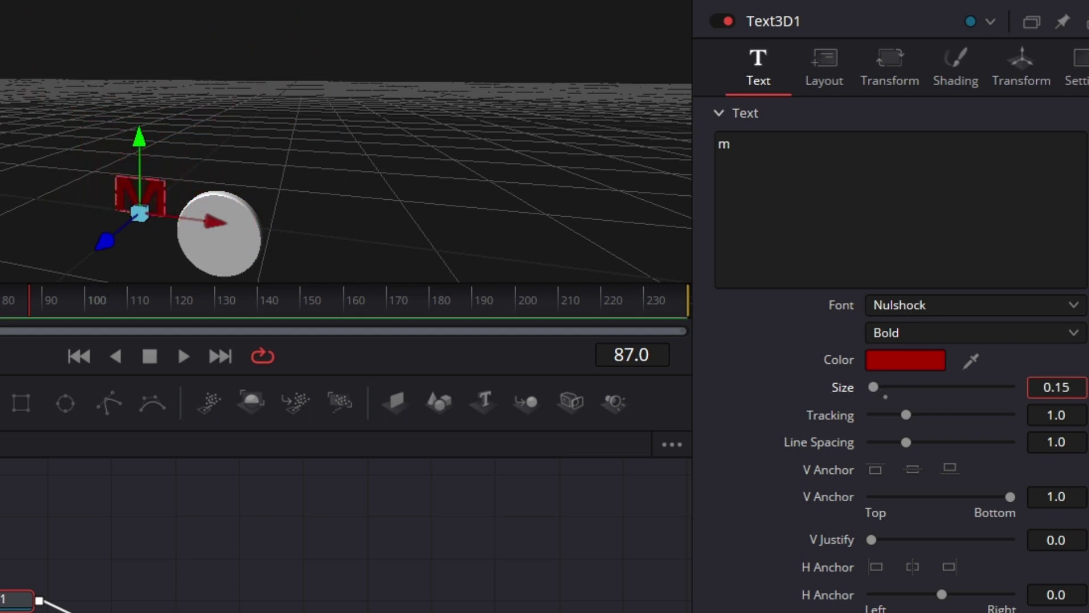
{"action": "key", "text": "BackSpace"}
{"action": "type", "text": "2"}
{"action": "key", "text": "Tab"}
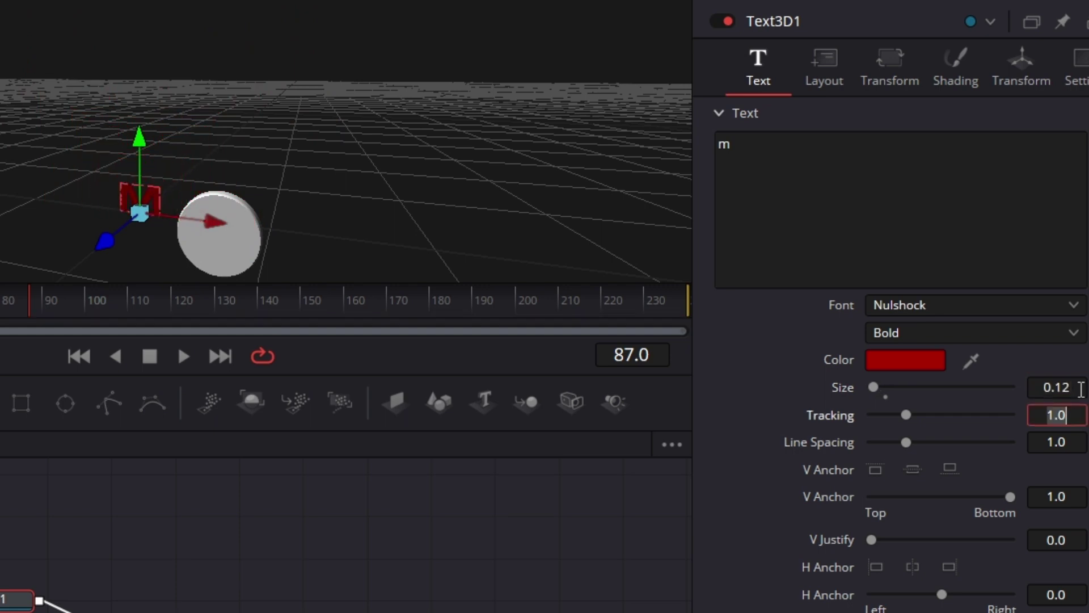
- Move the letter onto the disc's face, to about 0.163 in X and about -0.045 in Y
{"action": "left_click_drag", "start_coordinate": [474, 252], "coordinate": [534, 110]}
{"action": "left_click_drag", "start_coordinate": [284, 95], "coordinate": [374, 97]}
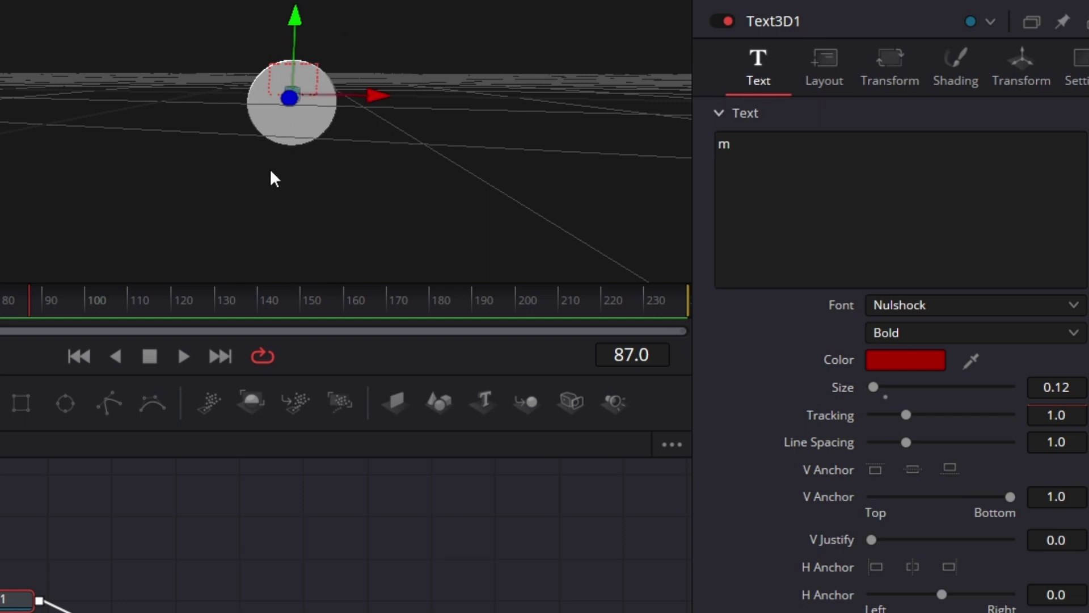
{"action": "left_click_drag", "start_coordinate": [286, 162], "coordinate": [890, 197]}
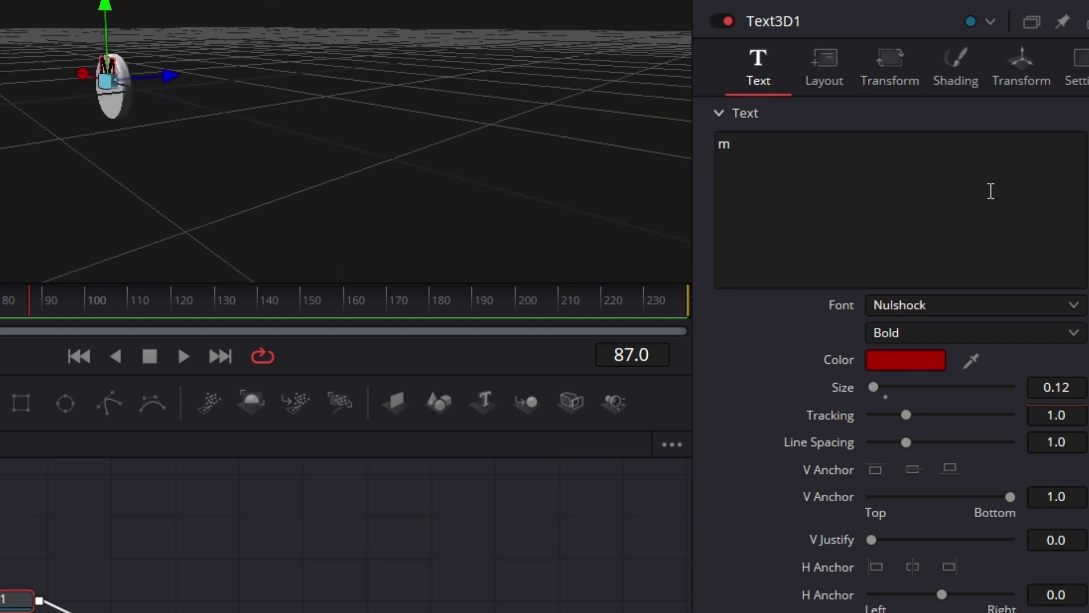
{"action": "left_click_drag", "start_coordinate": [114, 156], "coordinate": [476, 118]}
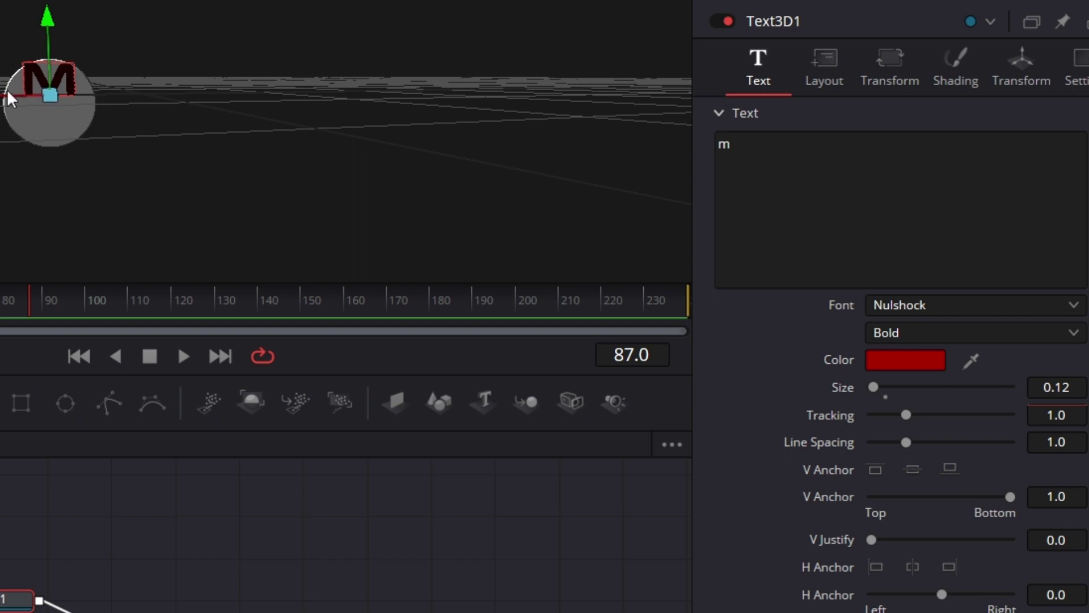
{"action": "left_click_drag", "start_coordinate": [43, 14], "coordinate": [48, 43]}
- Set the letter's size to 0.15
{"action": "left_click", "coordinate": [1071, 394]}
{"action": "key", "text": "BackSpace"}
{"action": "type", "text": "5"}
{"action": "key", "text": "Tab"}
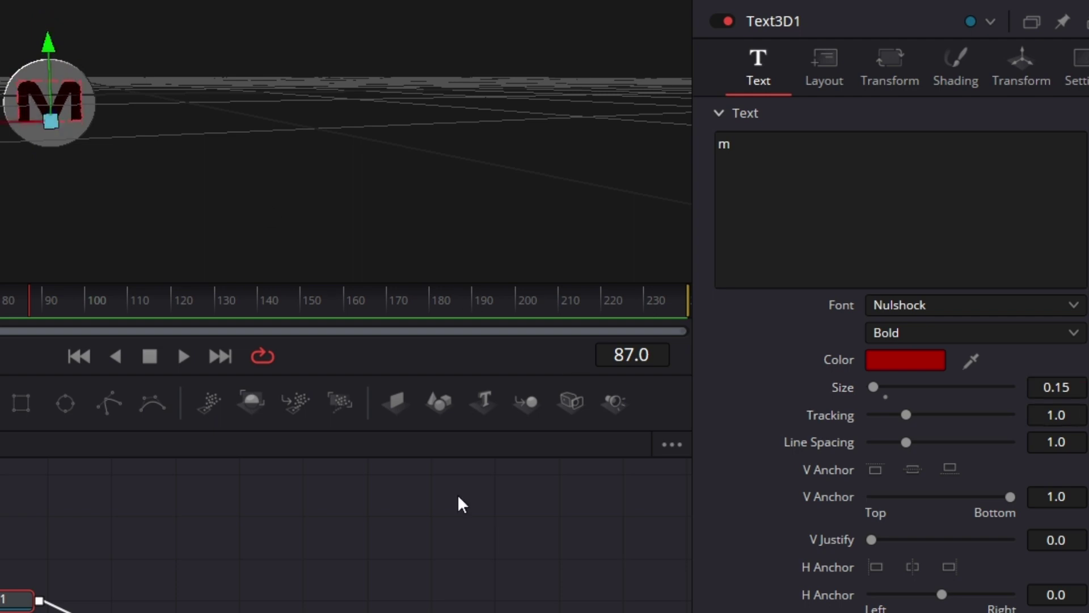
- Set the letter's extrusion depth, bevel depth and bevel width to 0.01 each
{"action": "left_click_drag", "start_coordinate": [253, 143], "coordinate": [219, 150]}
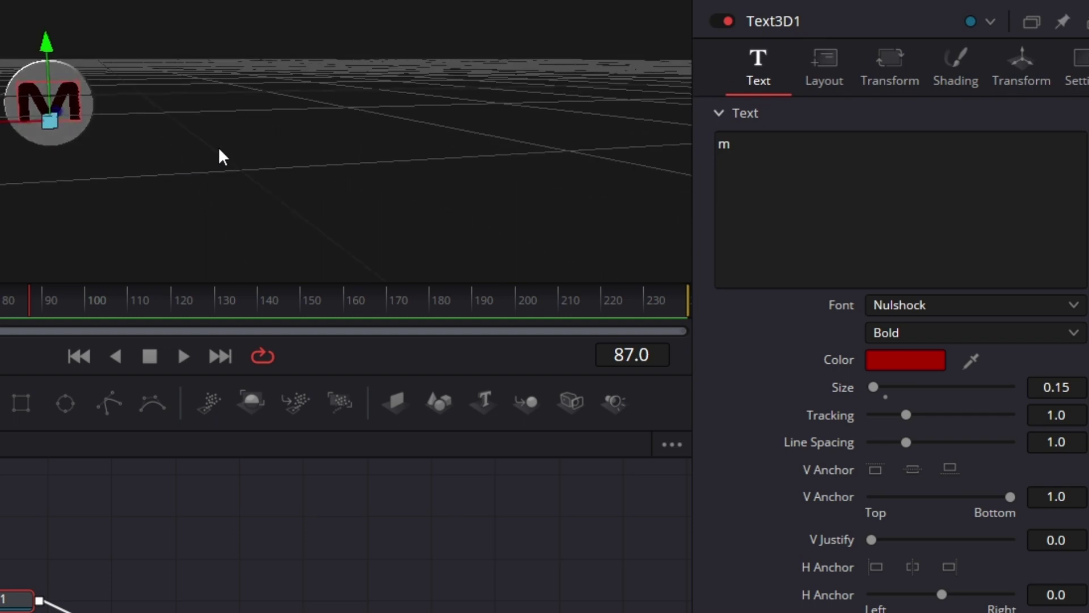
{"action": "scroll", "coordinate": [834, 560], "scroll_direction": "down", "scroll_amount": 3}
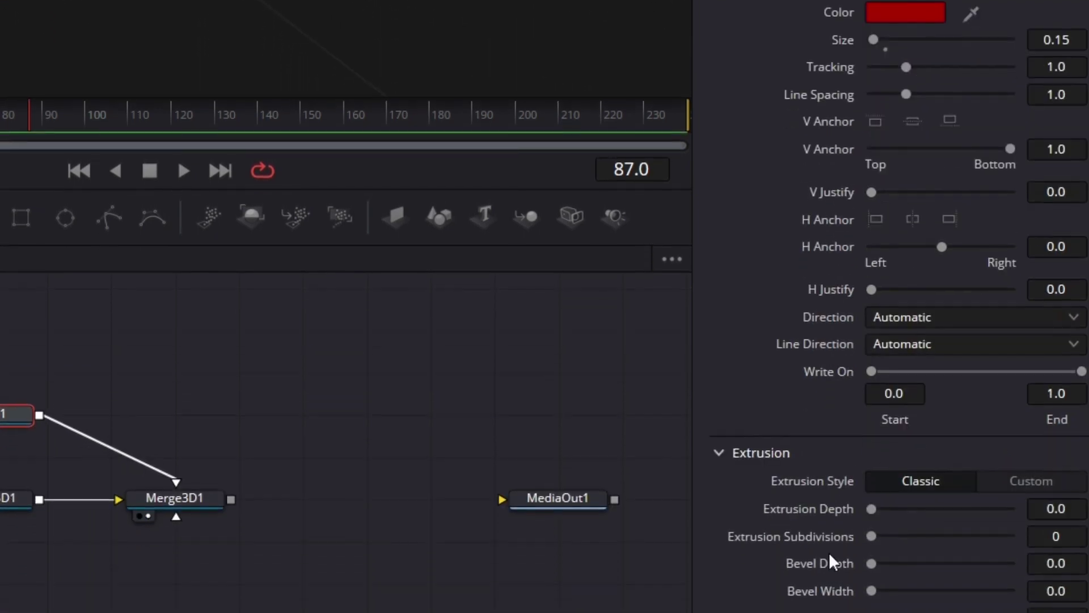
{"action": "left_click", "coordinate": [1076, 444]}
{"action": "type", "text": "1"}
{"action": "left_click", "coordinate": [1078, 472]}
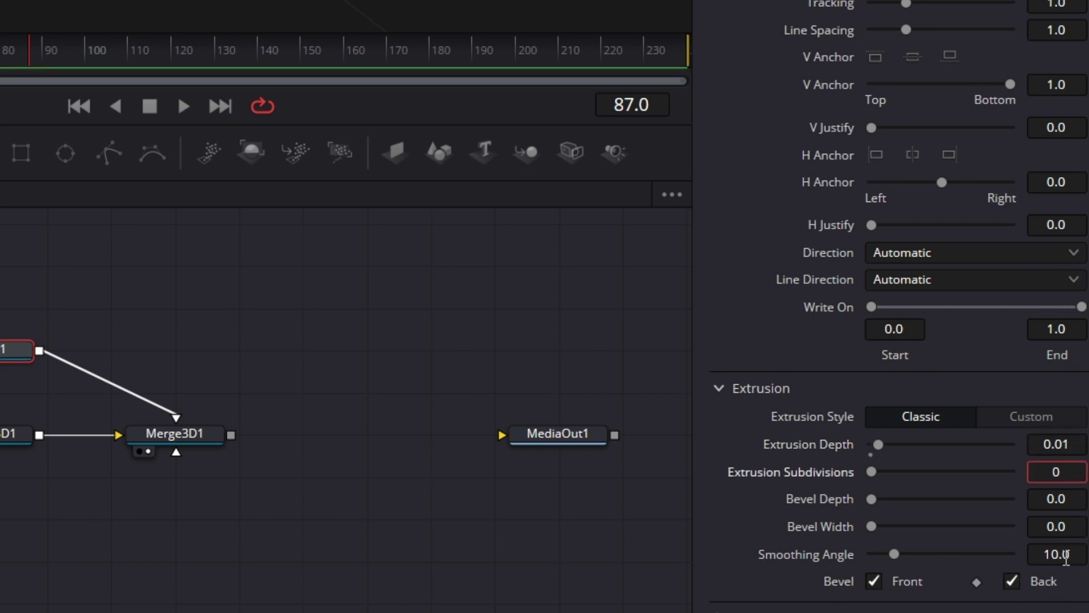
{"action": "left_click", "coordinate": [1070, 500]}
{"action": "type", "text": "1"}
{"action": "key", "text": "Tab"}
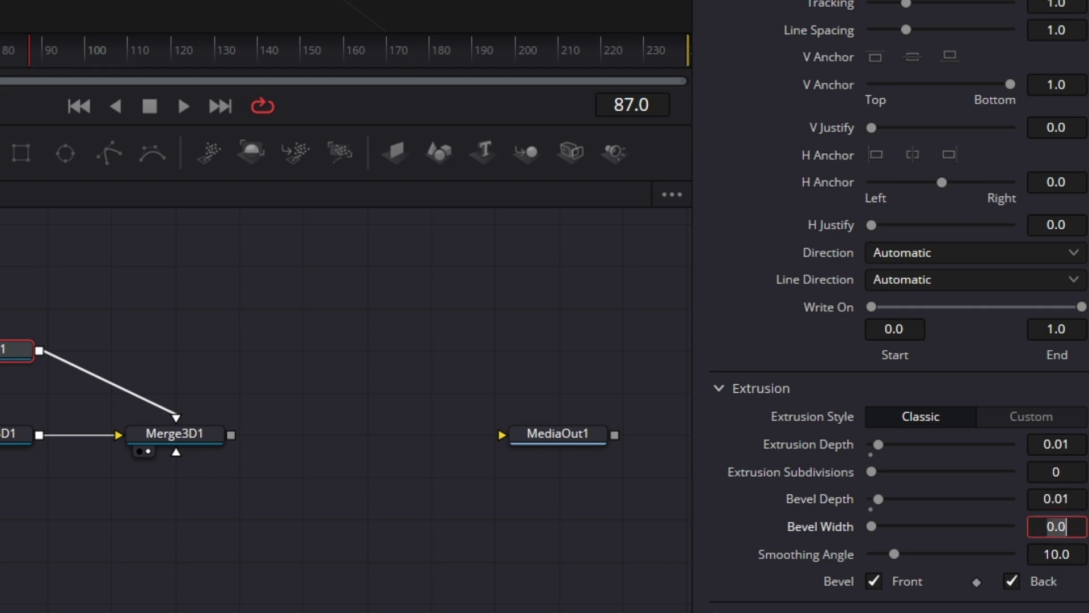
{"action": "type", "text": "0.01"}
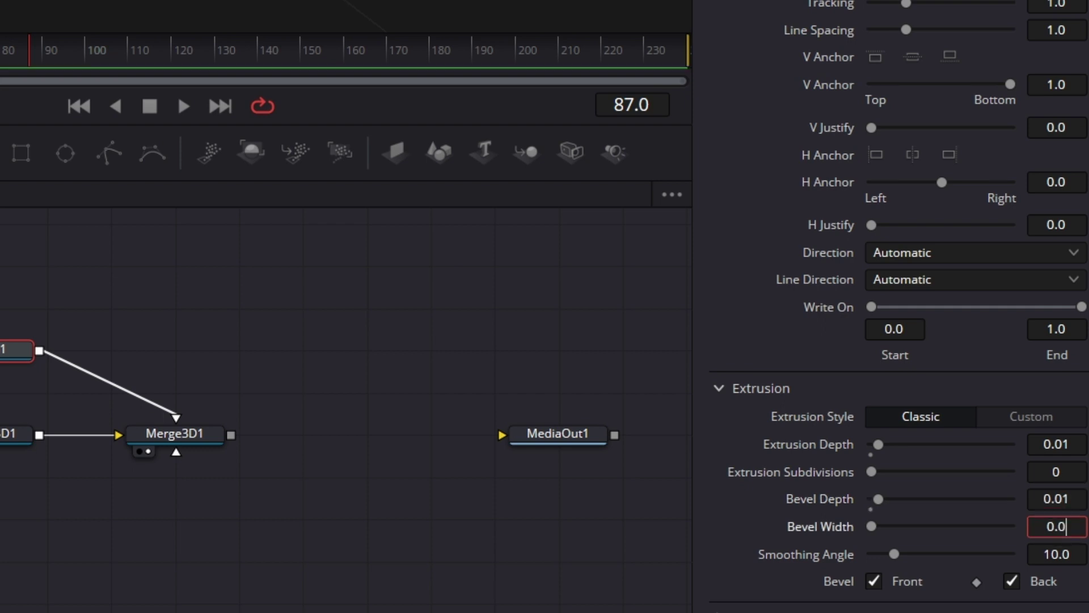
- Change the letter's extrusion depth to 0.1
{"action": "left_click", "coordinate": [1065, 442]}
{"action": "key", "text": "BackSpace"}
{"action": "key", "text": "Tab"}
{"action": "mouse_move", "coordinate": [478, 169]}
{"action": "left_mouse_down"}
{"action": "mouse_move", "coordinate": [606, 159]}
{"action": "mouse_move", "coordinate": [636, 173]}
{"action": "mouse_move", "coordinate": [566, 196]}
{"action": "mouse_move", "coordinate": [566, 182]}
{"action": "mouse_move", "coordinate": [408, 115]}
{"action": "mouse_move", "coordinate": [519, 195]}
{"action": "mouse_move", "coordinate": [485, 175]}
{"action": "left_mouse_up"}
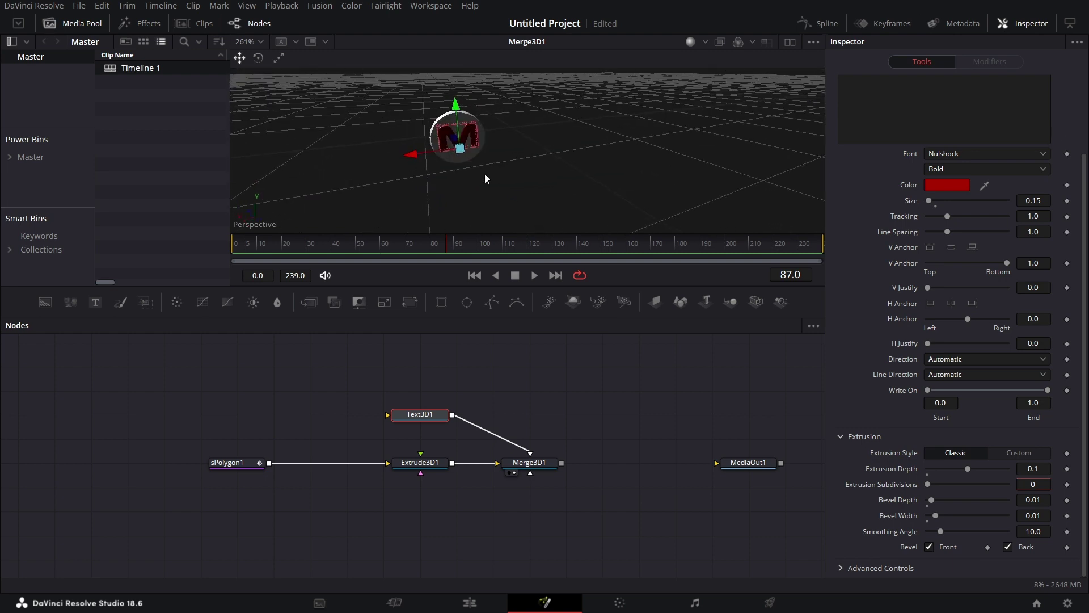
- Set the letter's Z translation to -0.01 and check from the side how it sits in the disc
{"action": "scroll", "coordinate": [873, 118], "scroll_direction": "up", "scroll_amount": 3}
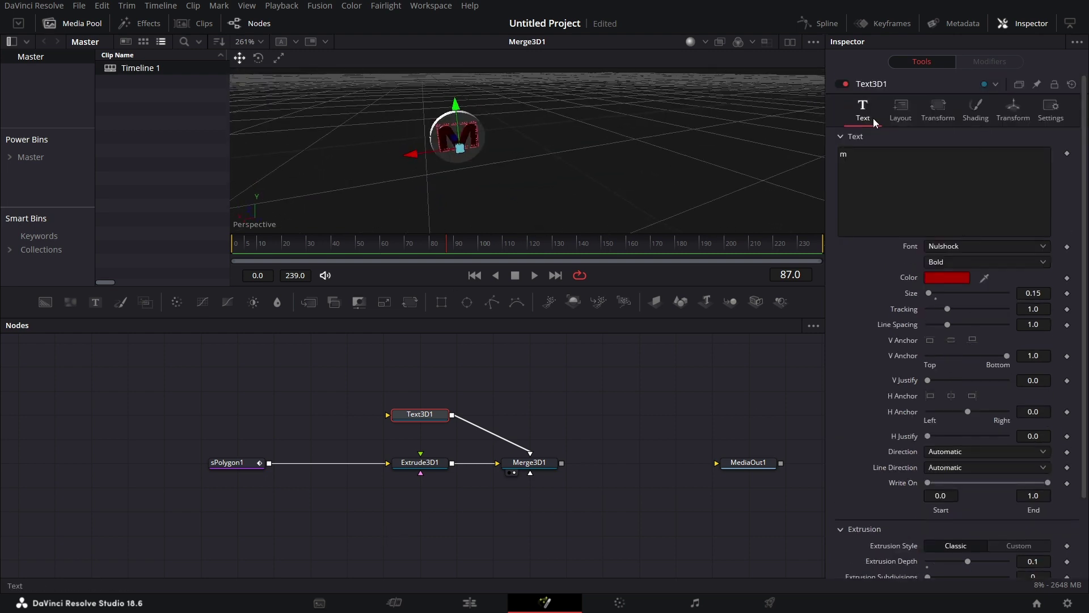
{"action": "left_click", "coordinate": [1016, 110]}
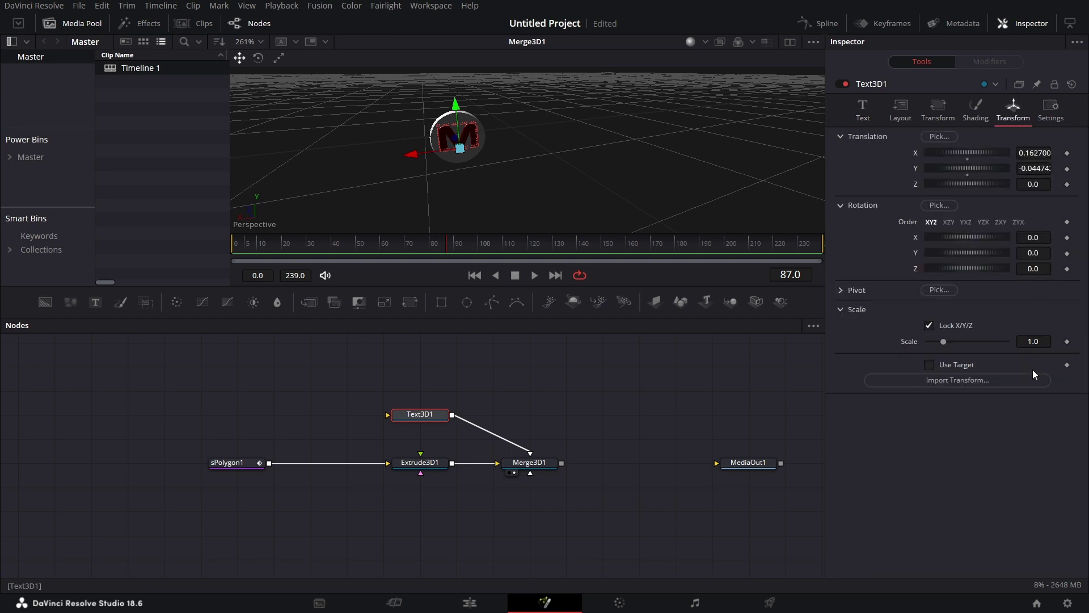
{"action": "left_click", "coordinate": [1026, 184]}
{"action": "type", "text": "1"}
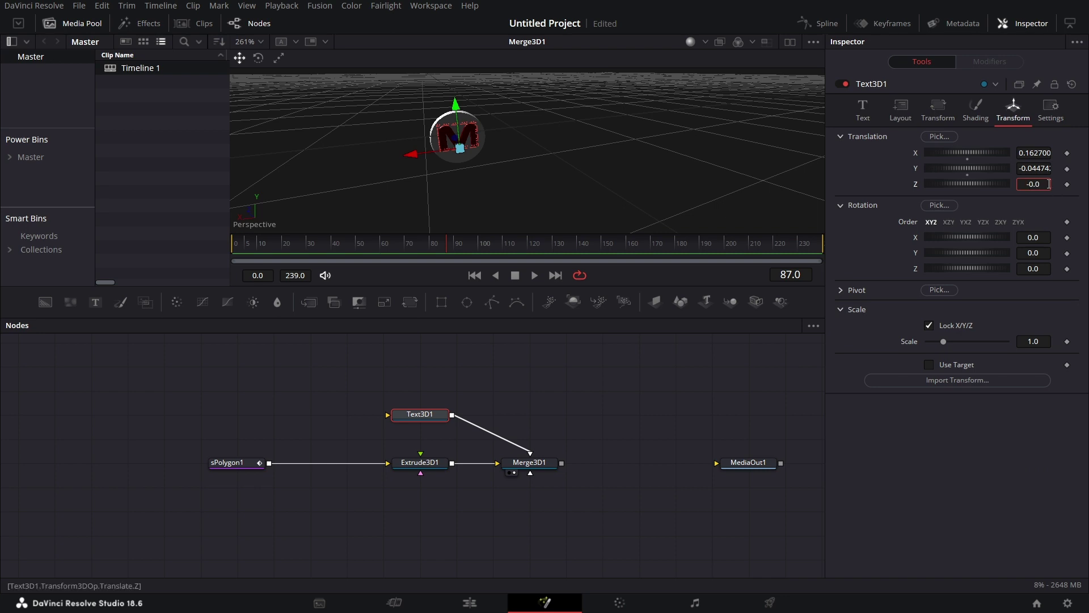
{"action": "key", "text": "BackSpace"}
{"action": "key", "text": "Return"}
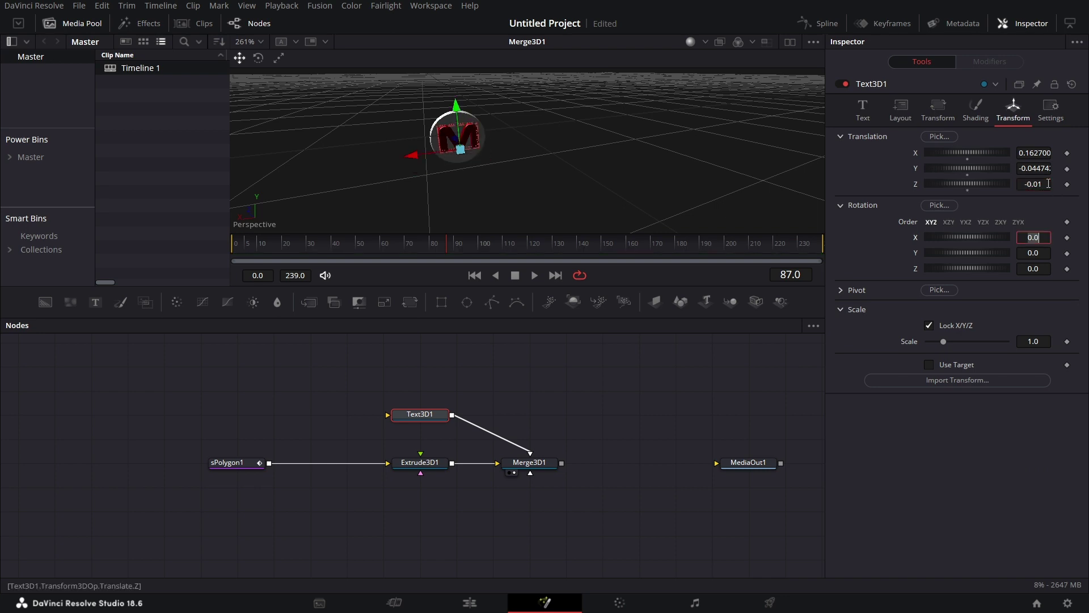
{"action": "left_click_drag", "start_coordinate": [570, 172], "coordinate": [746, 139]}
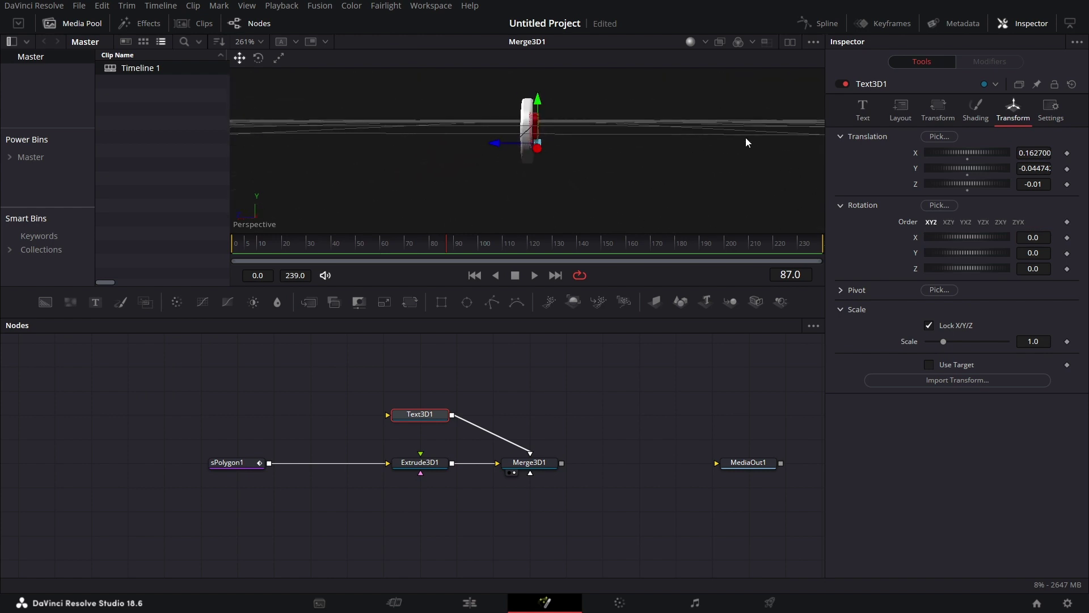
- Place the Text3D1 node directly above Merge3D1 in the node graph
{"action": "left_click", "coordinate": [661, 440]}
{"action": "left_click_drag", "start_coordinate": [579, 184], "coordinate": [356, 181]}
{"action": "left_click_drag", "start_coordinate": [431, 415], "coordinate": [550, 443]}
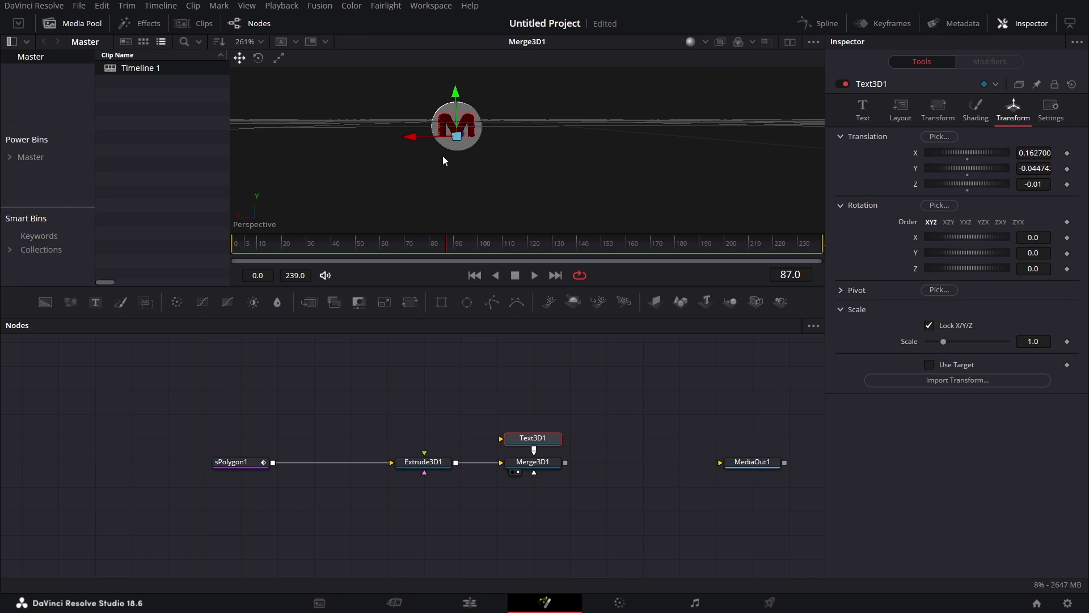
- Rotate the letter 180 degrees about the X axis
{"action": "left_click_drag", "start_coordinate": [441, 145], "coordinate": [285, 154]}
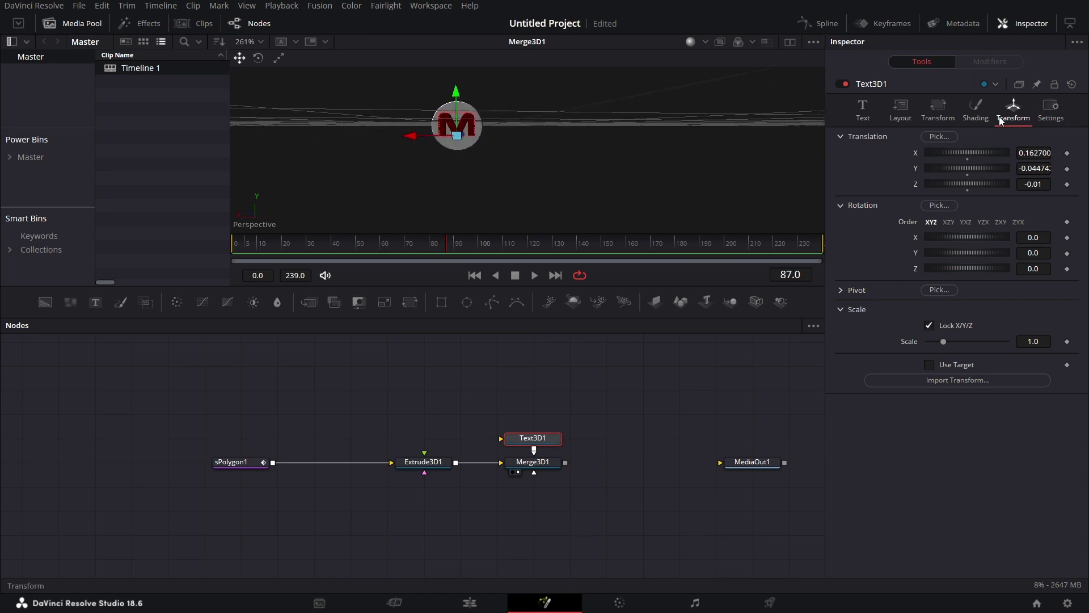
{"action": "left_click", "coordinate": [1042, 238]}
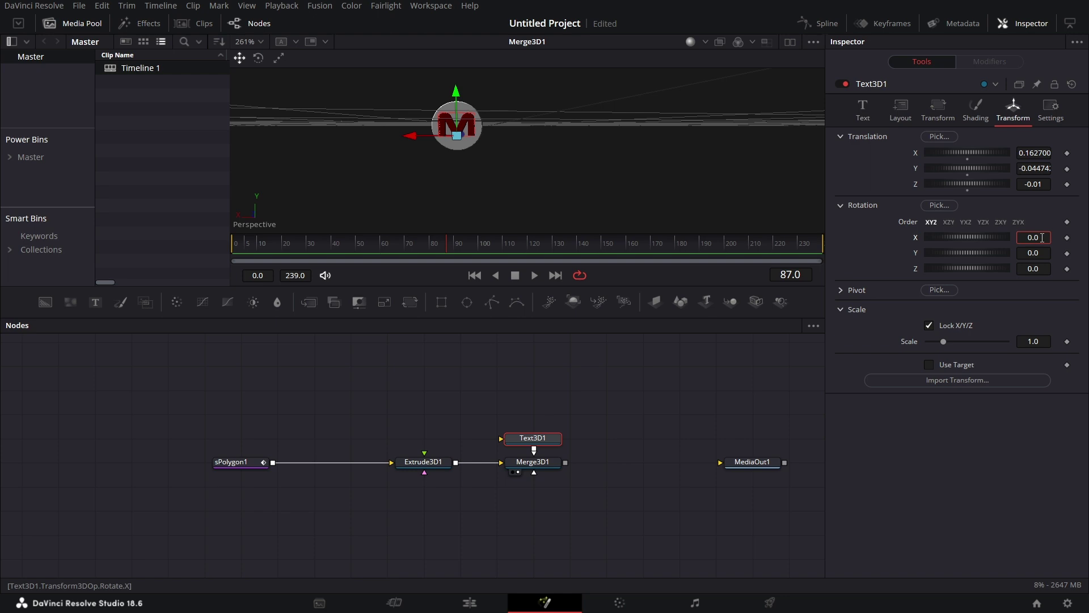
{"action": "type", "text": "180"}
{"action": "key", "text": "Tab"}
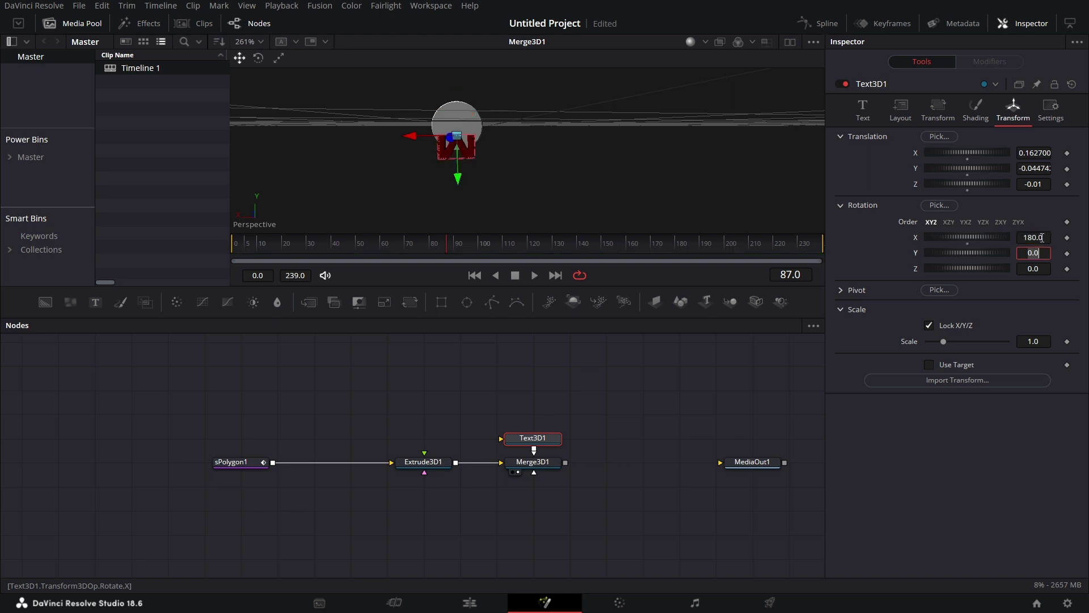
- Raise the flipped letter to about 0.015 in Y and shift it to about 0.159 in X to recentre it on the disc
{"action": "left_click_drag", "start_coordinate": [457, 179], "coordinate": [461, 162]}
{"action": "left_click_drag", "start_coordinate": [461, 163], "coordinate": [462, 161]}
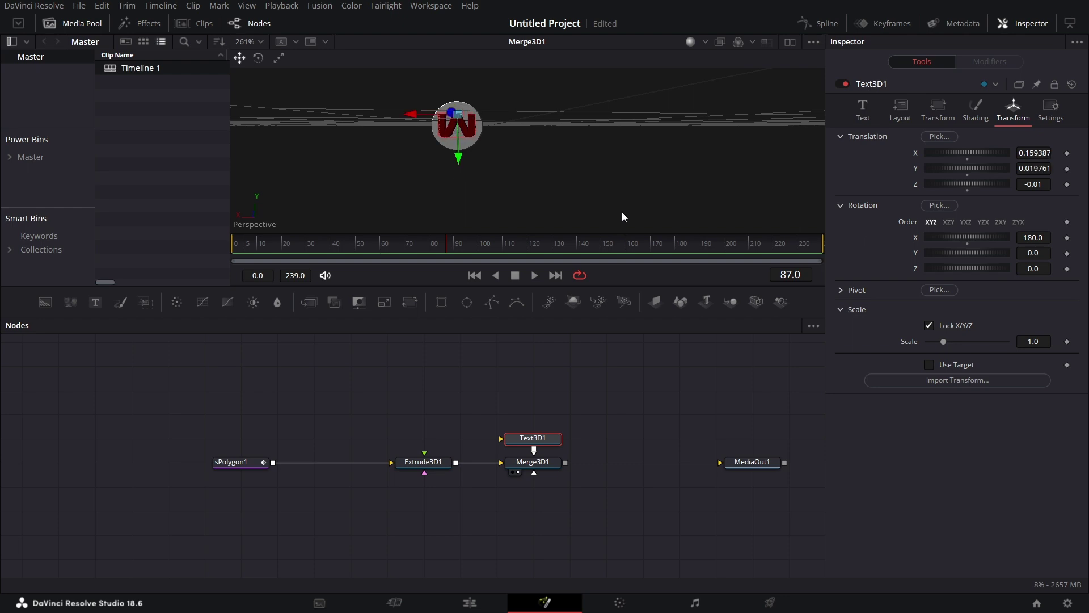
{"action": "left_click_drag", "start_coordinate": [622, 212], "coordinate": [617, 204]}
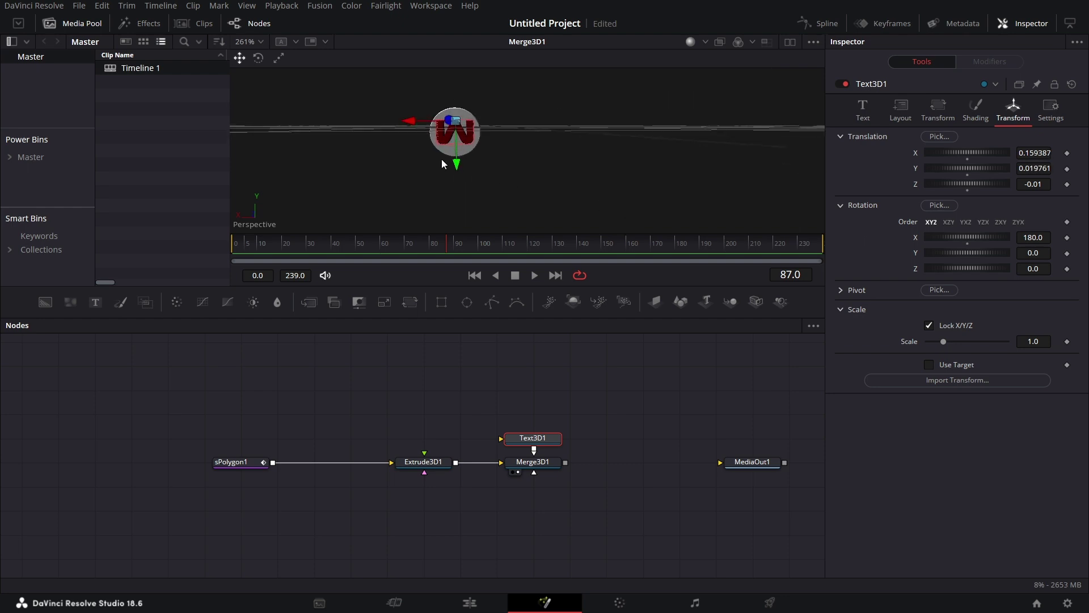
{"action": "left_click_drag", "start_coordinate": [458, 166], "coordinate": [457, 167]}
- Copy the Text3D1 and Merge3D1 nodes together and paste the pair below the originals
{"action": "left_click_drag", "start_coordinate": [639, 522], "coordinate": [636, 493]}
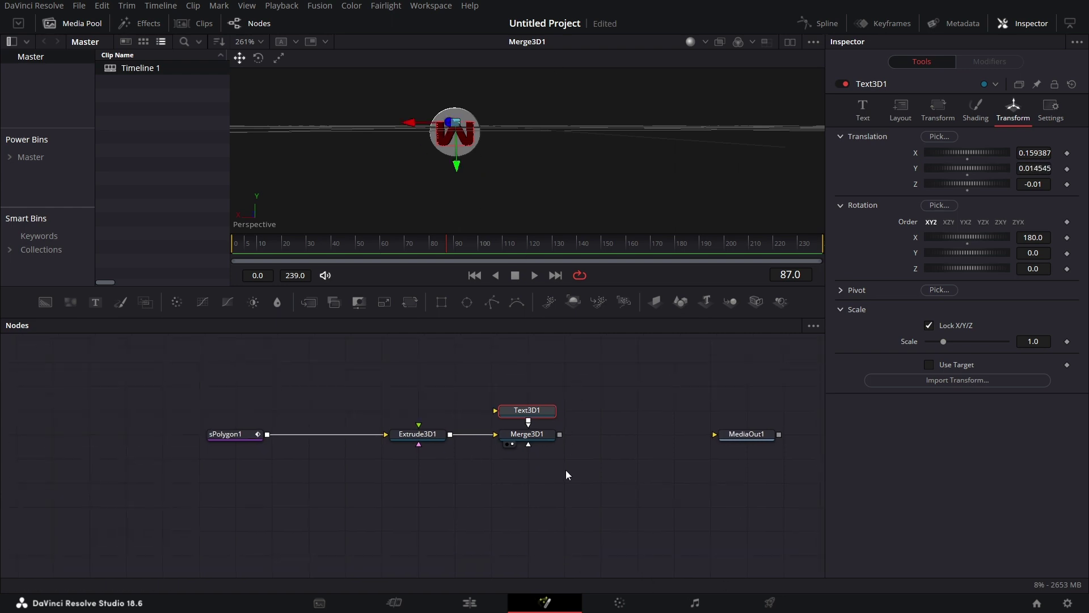
{"action": "left_click_drag", "start_coordinate": [607, 379], "coordinate": [516, 453]}
{"action": "right_click", "coordinate": [543, 434]}
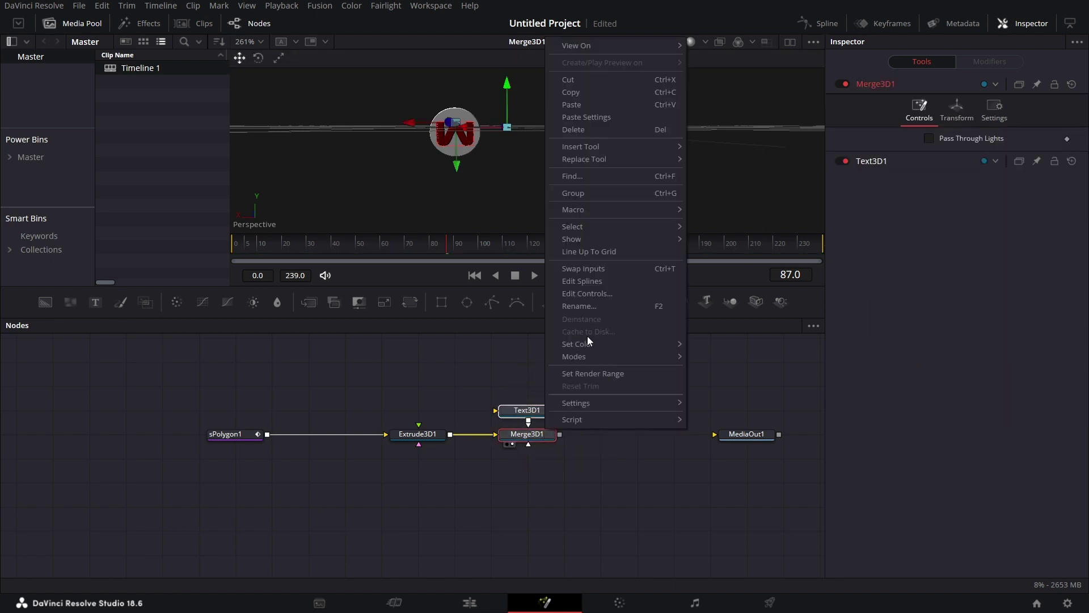
{"action": "left_click", "coordinate": [616, 92]}
{"action": "right_click", "coordinate": [527, 471]}
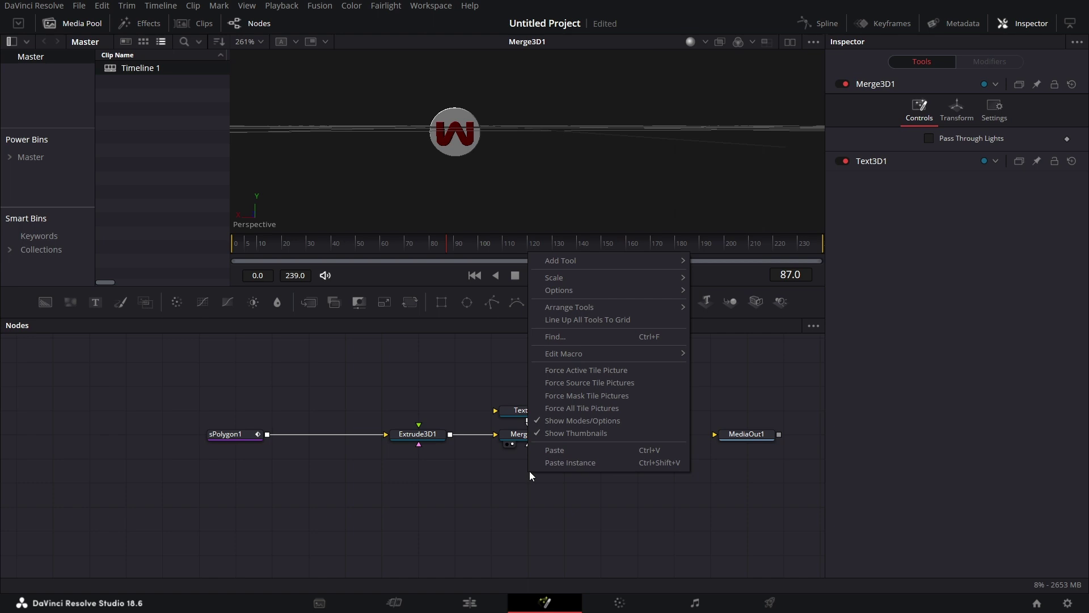
{"action": "left_click", "coordinate": [563, 449]}
- Paste a second copy of the text and merge node pair below the first duplicate
{"action": "scroll", "coordinate": [560, 482], "scroll_direction": "down", "scroll_amount": 3}
{"action": "left_click", "coordinate": [538, 446]}
{"action": "right_click", "coordinate": [539, 446]}
{"action": "left_click", "coordinate": [583, 434]}
{"action": "scroll", "coordinate": [539, 458], "scroll_direction": "up", "scroll_amount": 1}
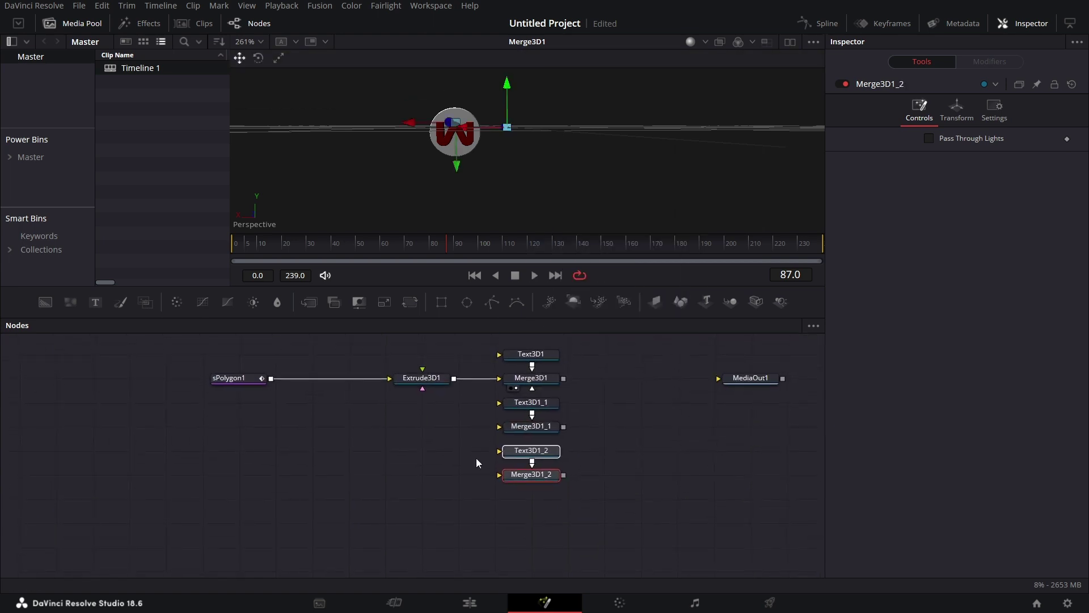
- Feed the Extrude3D1 output into Merge3D1_1 and Merge3D1_2, and show Merge3D1_1 in the viewer
{"action": "left_click_drag", "start_coordinate": [453, 378], "coordinate": [517, 426]}
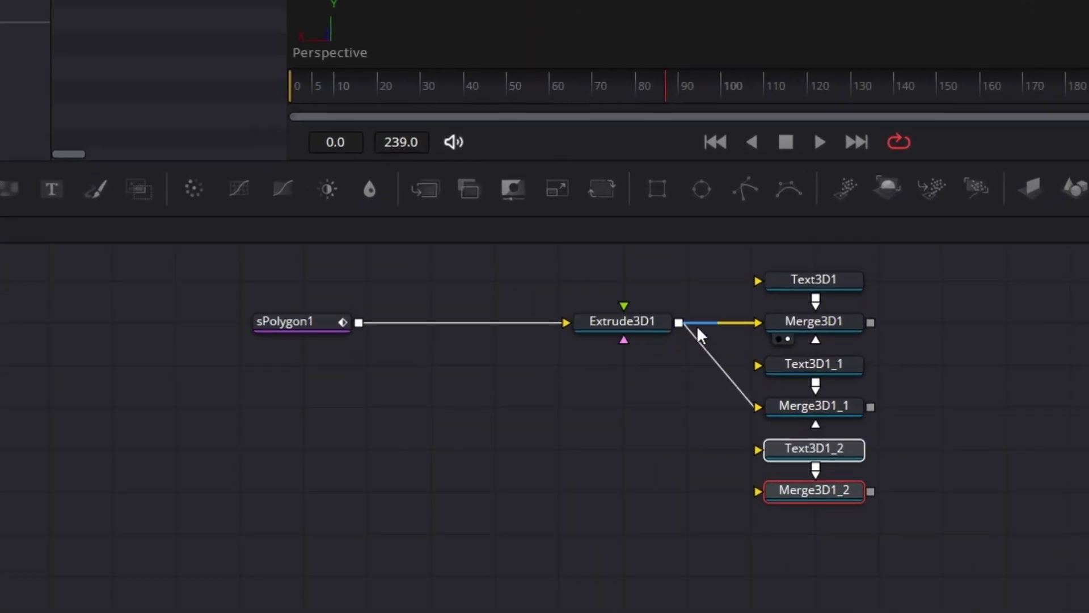
{"action": "left_click_drag", "start_coordinate": [680, 321], "coordinate": [766, 495]}
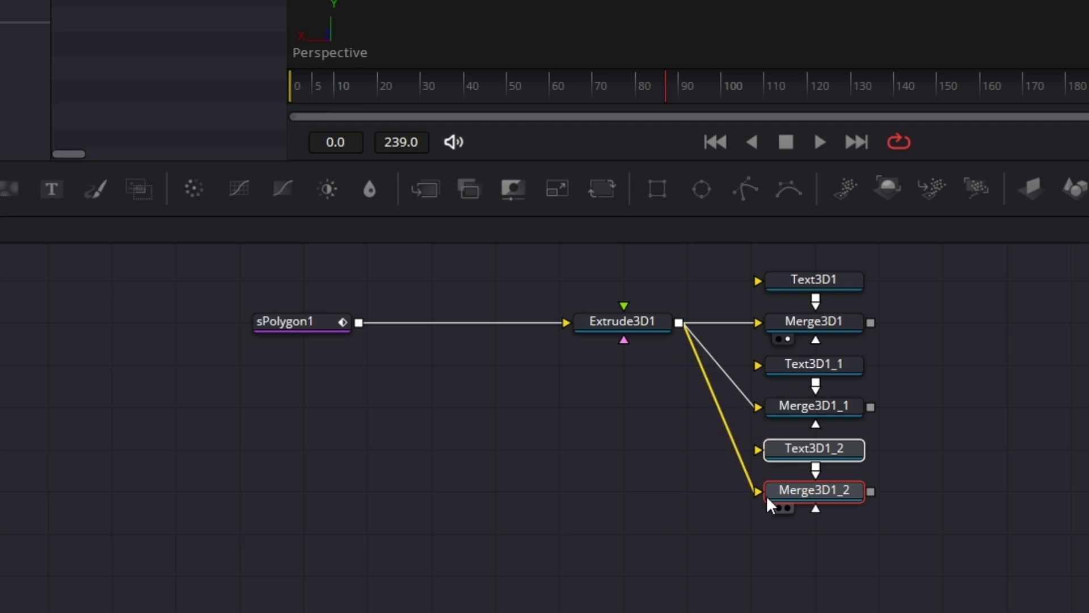
{"action": "left_click", "coordinate": [848, 400]}
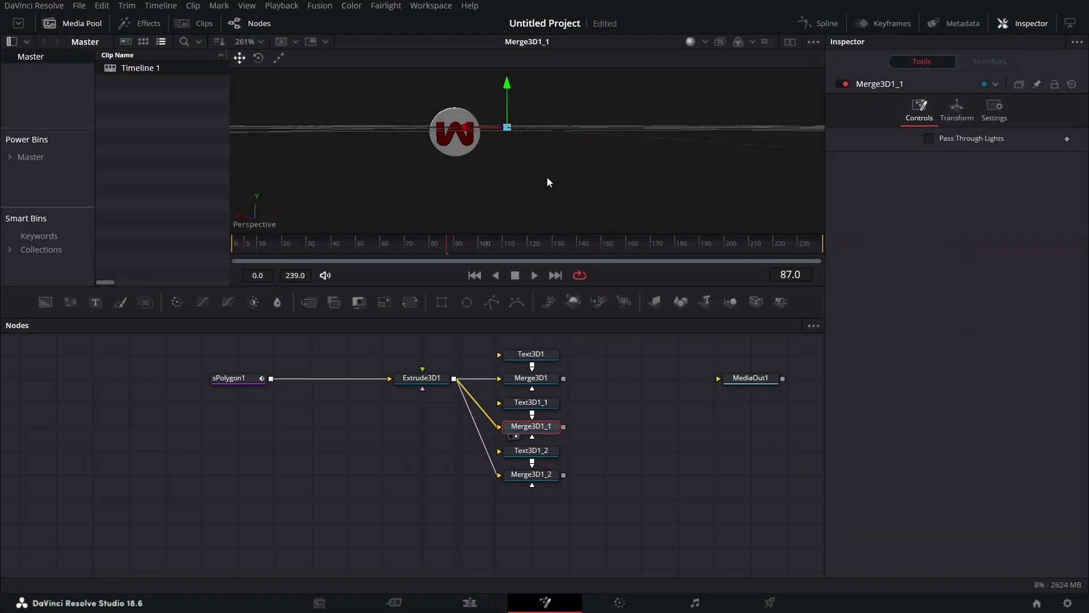
- Replace the letter in Text3D1_1 with "a"
{"action": "left_click", "coordinate": [548, 401]}
{"action": "left_click", "coordinate": [886, 152]}
{"action": "key", "text": "BackSpace"}
{"action": "type", "text": "a"}
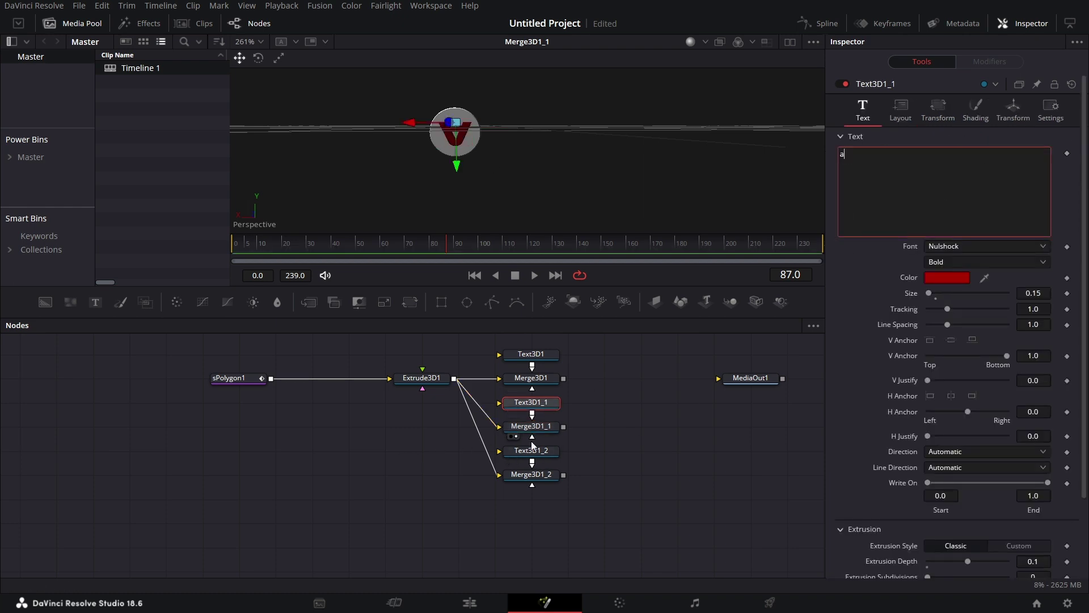
- Replace the letter in Text3D1_2 with "d" and show Merge3D1_2 in the viewer
{"action": "left_click", "coordinate": [546, 454]}
{"action": "left_click", "coordinate": [864, 157]}
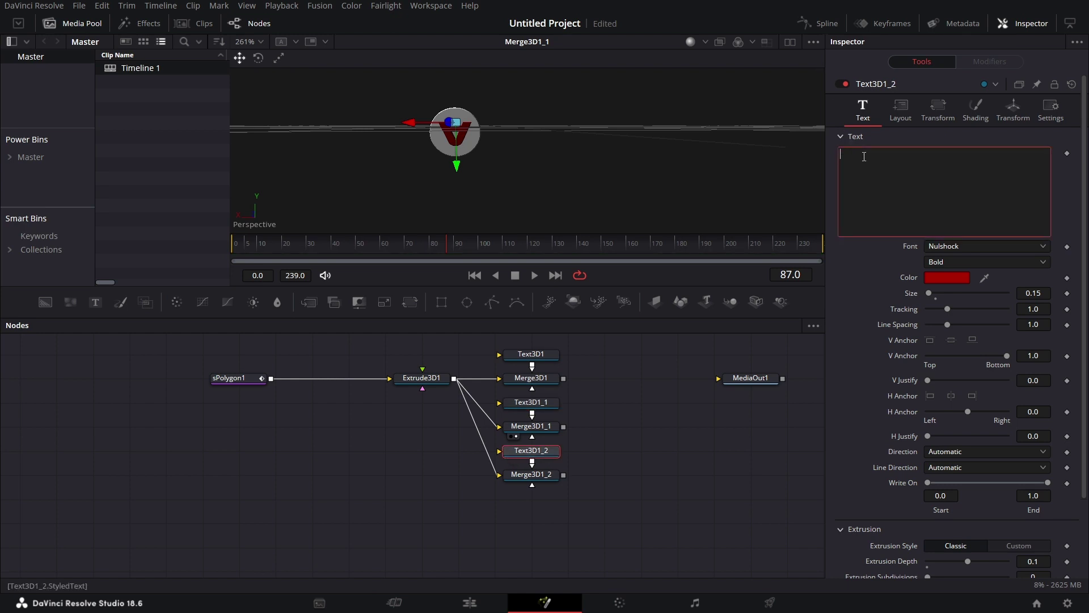
{"action": "type", "text": "d"}
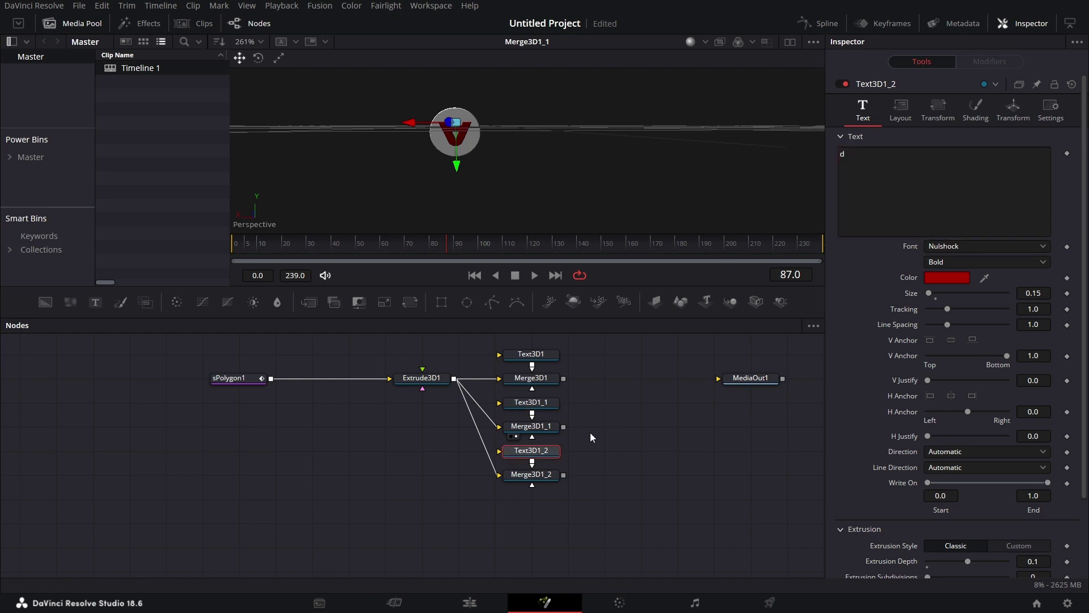
{"action": "type", "text": "1"}
{"action": "left_click_drag", "start_coordinate": [546, 428], "coordinate": [605, 197]}
{"action": "key", "text": "1"}
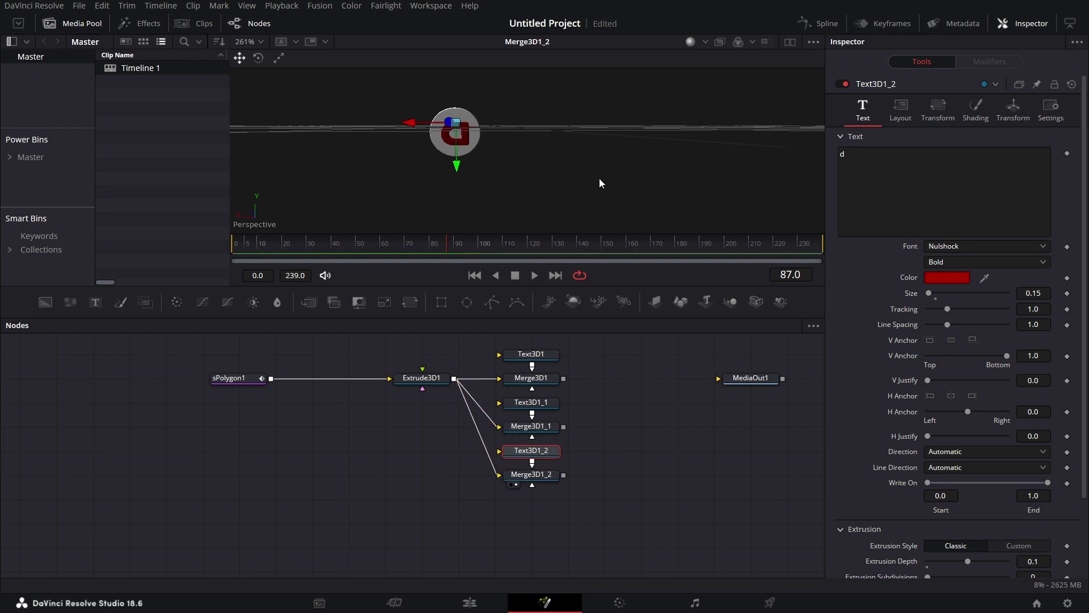
- Add an unconnected Transform 3D node beside Merge3D1
{"action": "left_click_drag", "start_coordinate": [438, 479], "coordinate": [423, 485]}
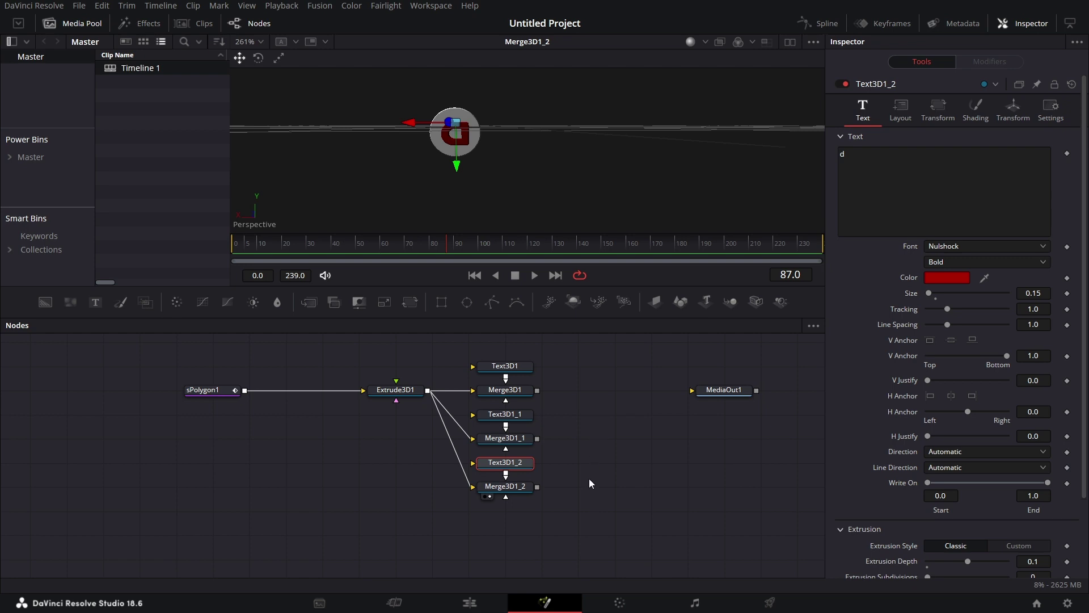
{"action": "left_click", "coordinate": [625, 430]}
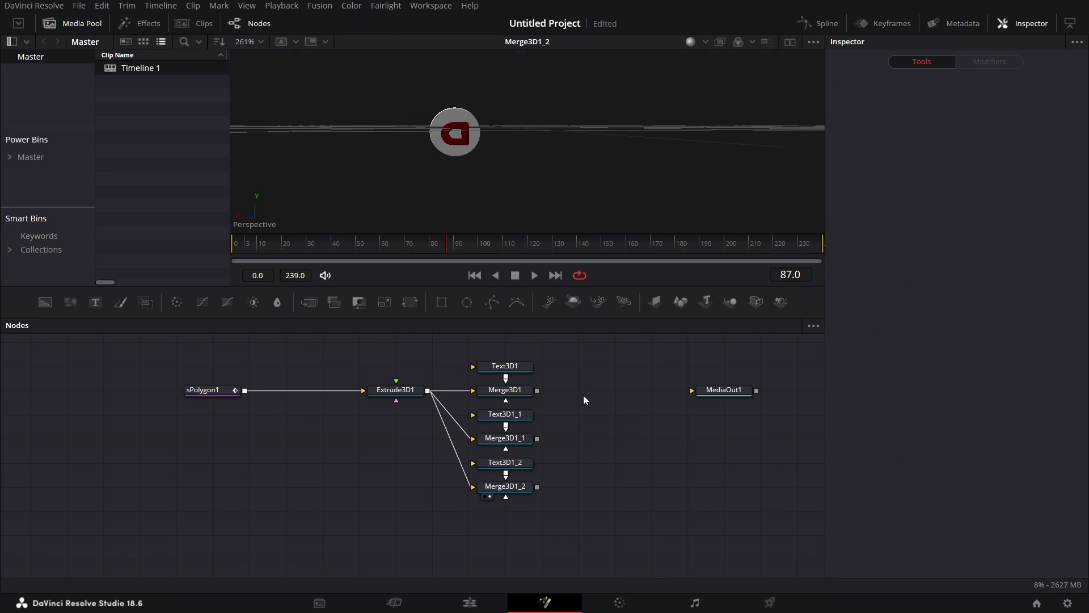
{"action": "key", "text": "shift+space"}
{"action": "type", "text": "tra"}
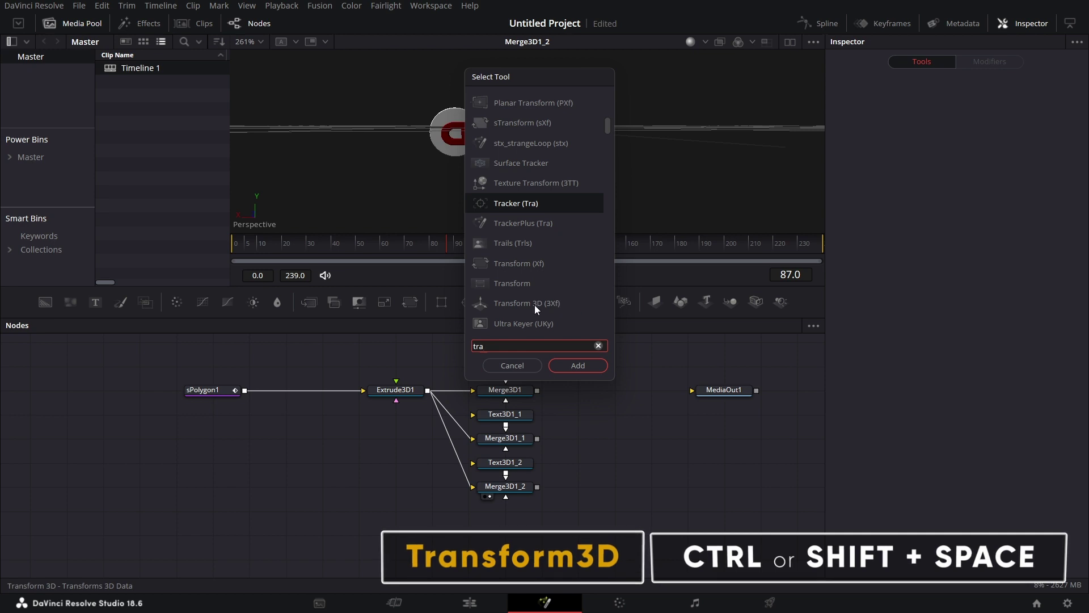
{"action": "left_click", "coordinate": [535, 305]}
{"action": "left_click", "coordinate": [578, 365]}
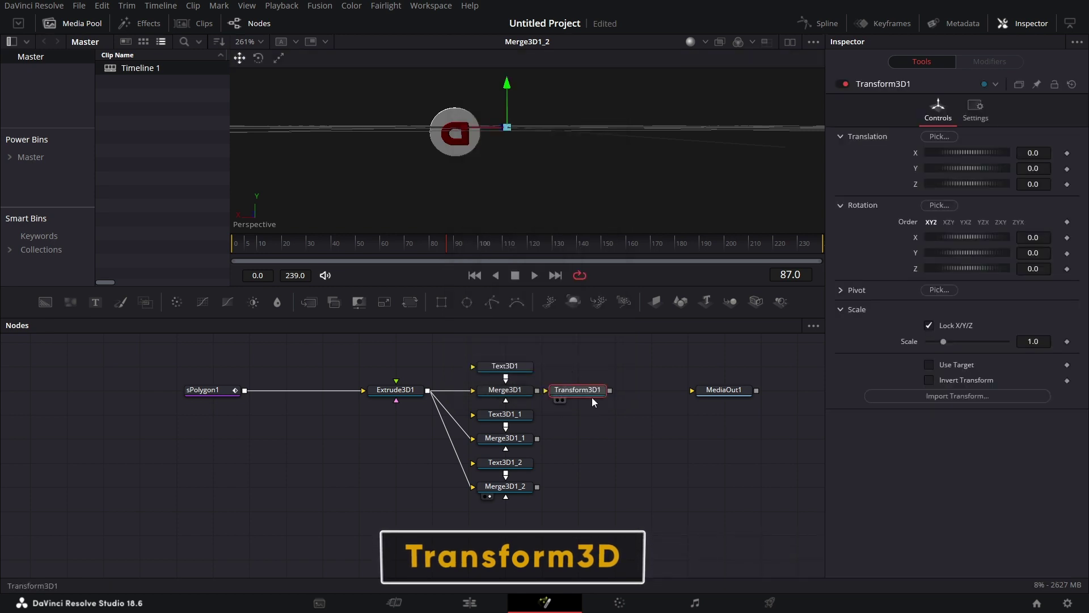
- Copy the Transform3D1 node and paste one duplicate beside Merge3D1_1 and another beside Merge3D1_2
{"action": "right_click", "coordinate": [594, 393]}
{"action": "left_click", "coordinate": [652, 58]}
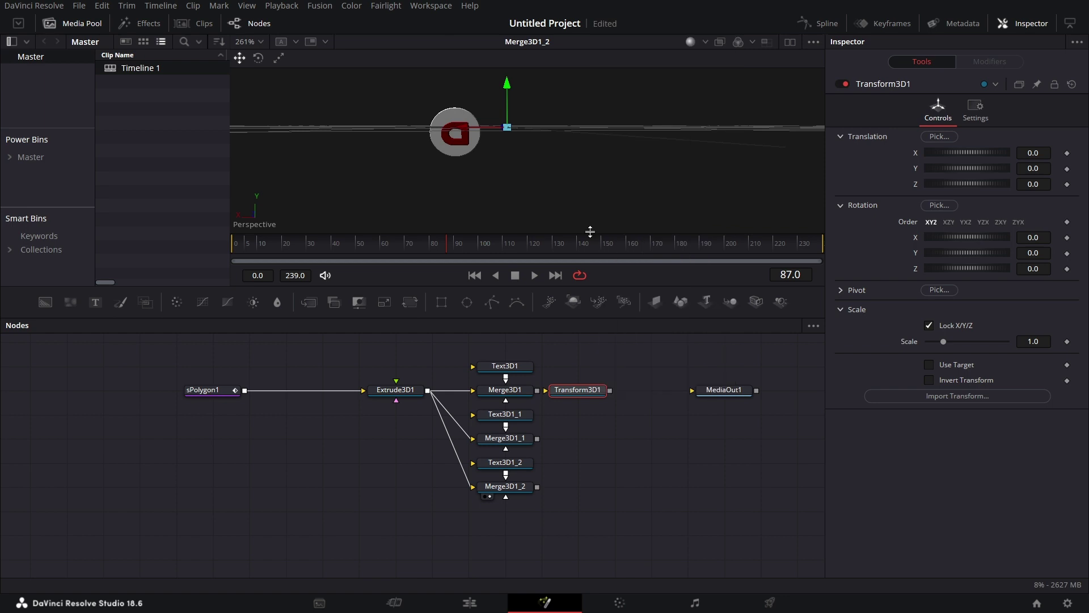
{"action": "left_click", "coordinate": [579, 437]}
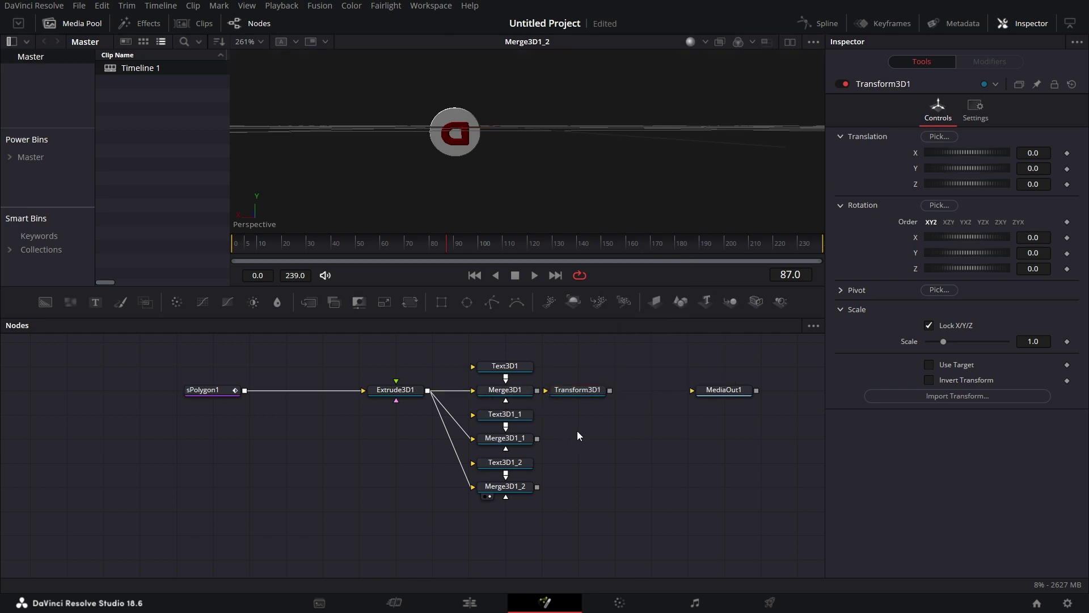
{"action": "key", "text": "ctrl+v"}
{"action": "key", "text": "ctrl+v"}
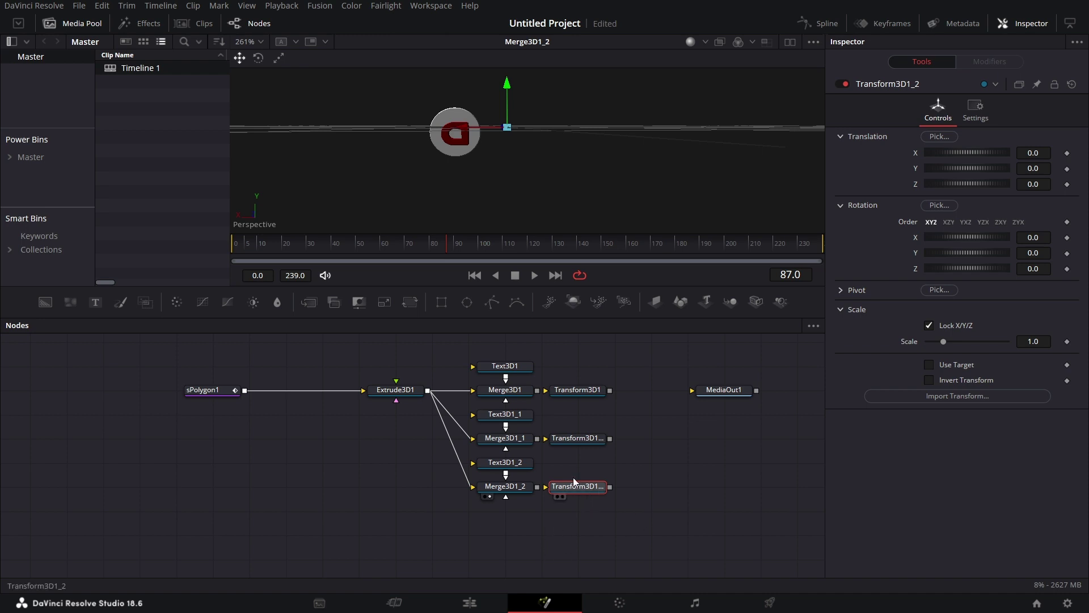
- Connect each of the three Merge3D nodes to the Transform3D node beside it
{"action": "left_click_drag", "start_coordinate": [537, 391], "coordinate": [546, 390]}
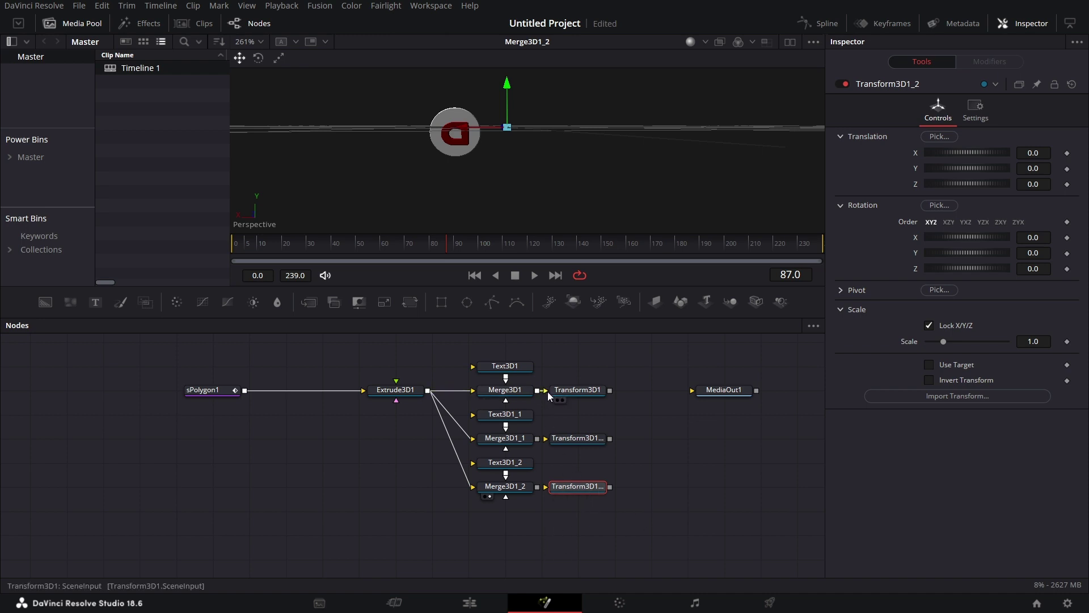
{"action": "left_click_drag", "start_coordinate": [536, 439], "coordinate": [548, 444]}
{"action": "left_click_drag", "start_coordinate": [536, 487], "coordinate": [551, 490]}
- Add a new Merge3D node, connect all three Transform3D outputs to it, and show it in the viewer
{"action": "left_click_drag", "start_coordinate": [642, 510], "coordinate": [578, 501]}
{"action": "left_click_drag", "start_coordinate": [633, 470], "coordinate": [614, 484]}
{"action": "left_click_drag", "start_coordinate": [247, 444], "coordinate": [256, 435]}
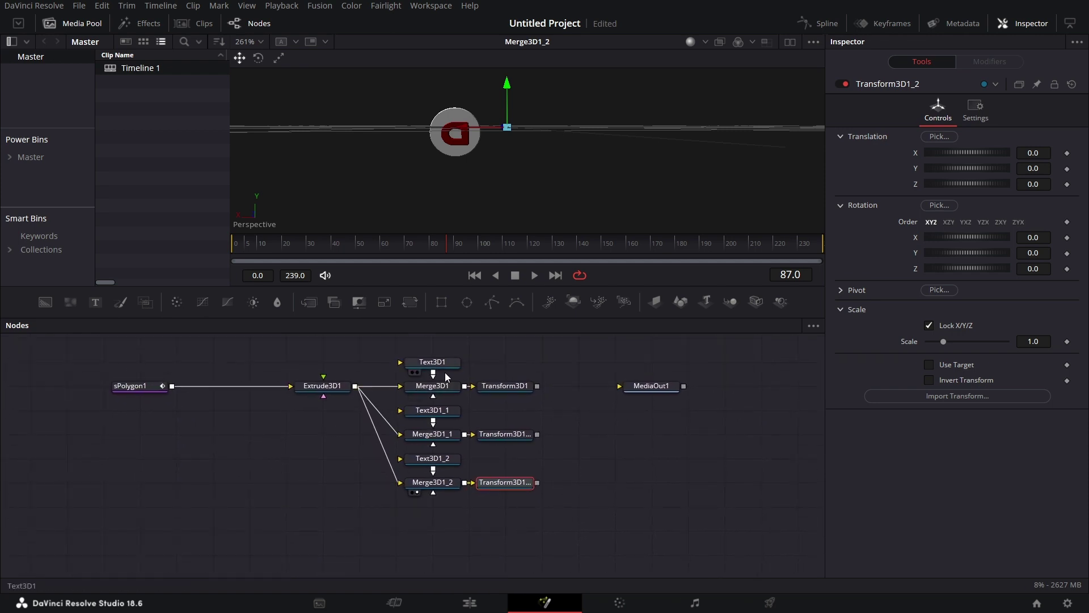
{"action": "left_click_drag", "start_coordinate": [726, 302], "coordinate": [600, 434]}
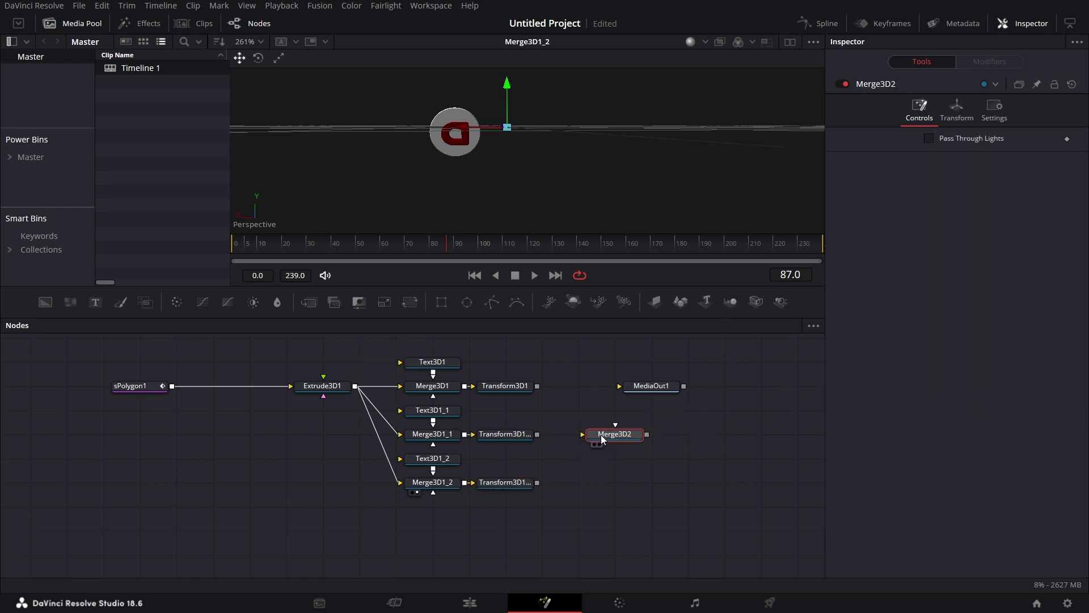
{"action": "left_click_drag", "start_coordinate": [537, 385], "coordinate": [612, 435]}
{"action": "left_click_drag", "start_coordinate": [537, 434], "coordinate": [607, 434]}
{"action": "left_click_drag", "start_coordinate": [539, 484], "coordinate": [615, 444]}
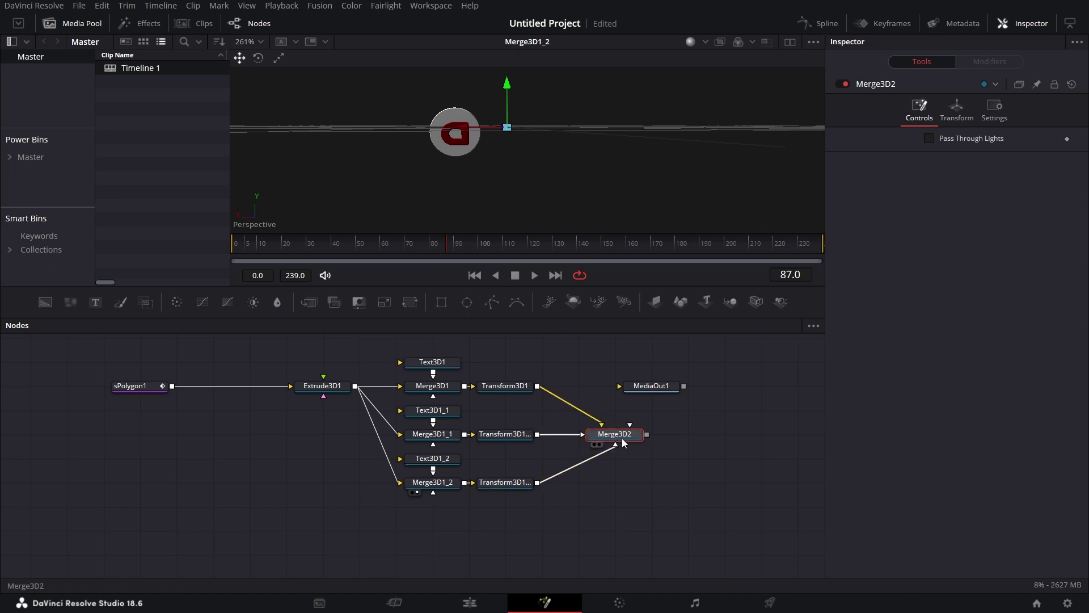
{"action": "key", "text": "1"}
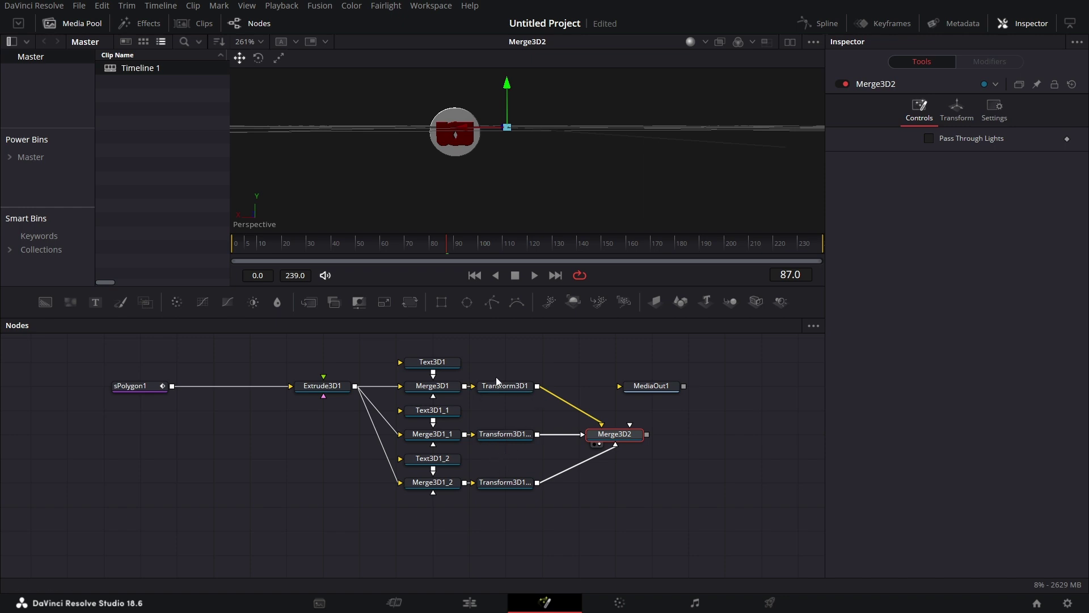
- Set the X translation of Transform3D1_1 to 0.224 to offset the second disc
{"action": "left_click", "coordinate": [505, 434]}
{"action": "left_click", "coordinate": [1048, 154]}
{"action": "type", "text": "0.224"}
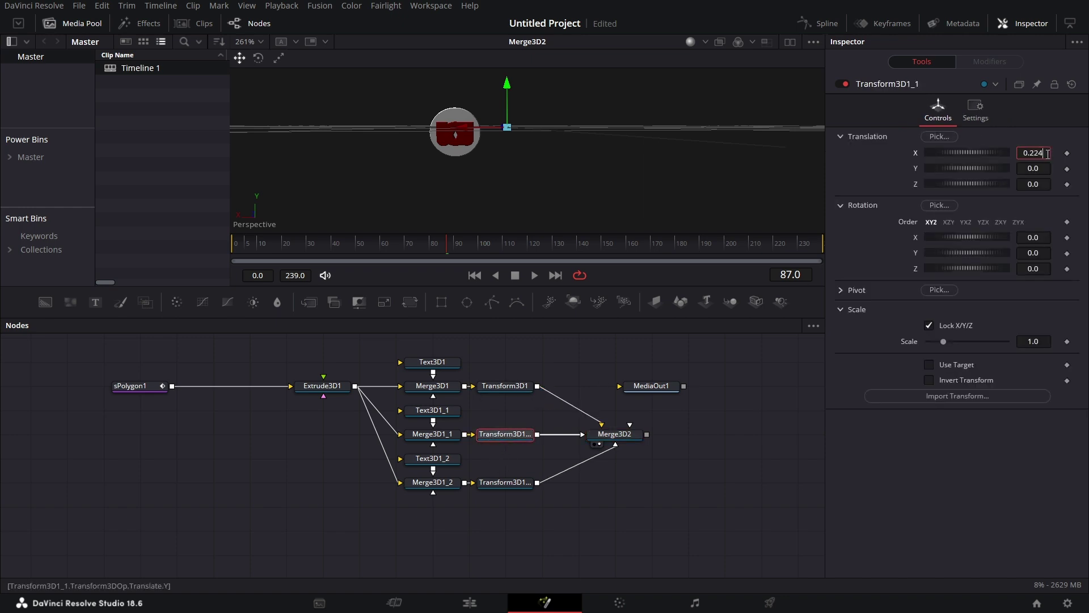
{"action": "key", "text": "Tab"}
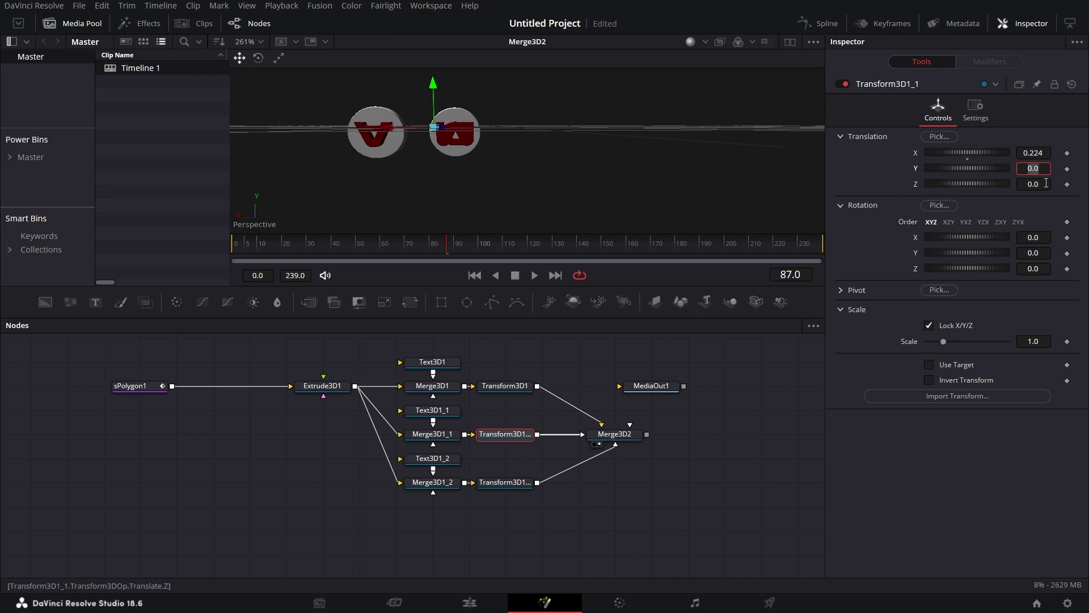
- Set the X translation of Transform3D1_2 to 0.448 to place the third disc in line with the others
{"action": "left_click_drag", "start_coordinate": [413, 145], "coordinate": [808, 151]}
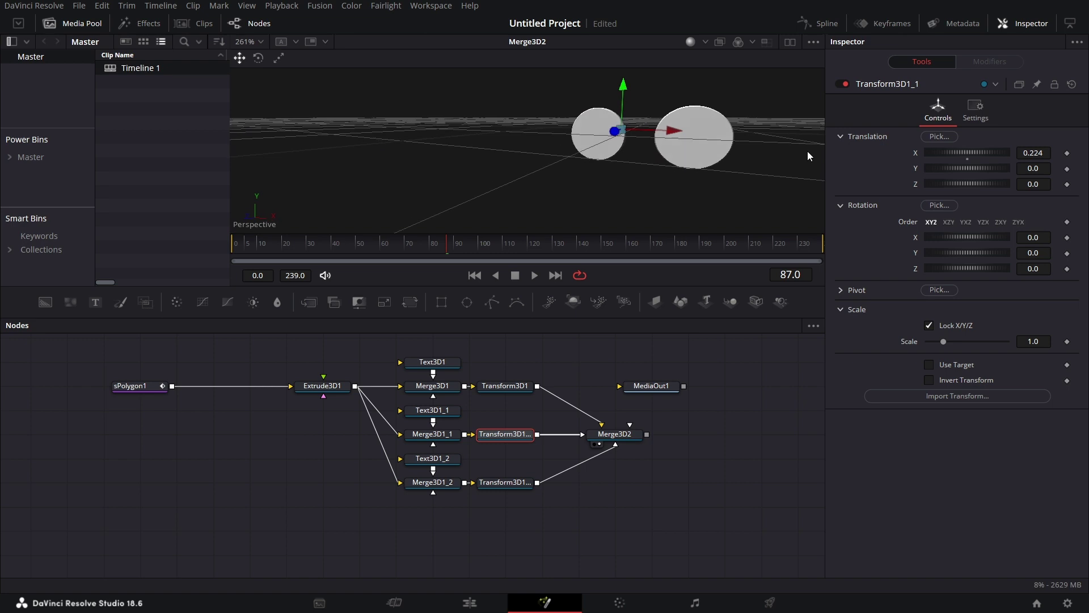
{"action": "left_click_drag", "start_coordinate": [686, 167], "coordinate": [652, 170]}
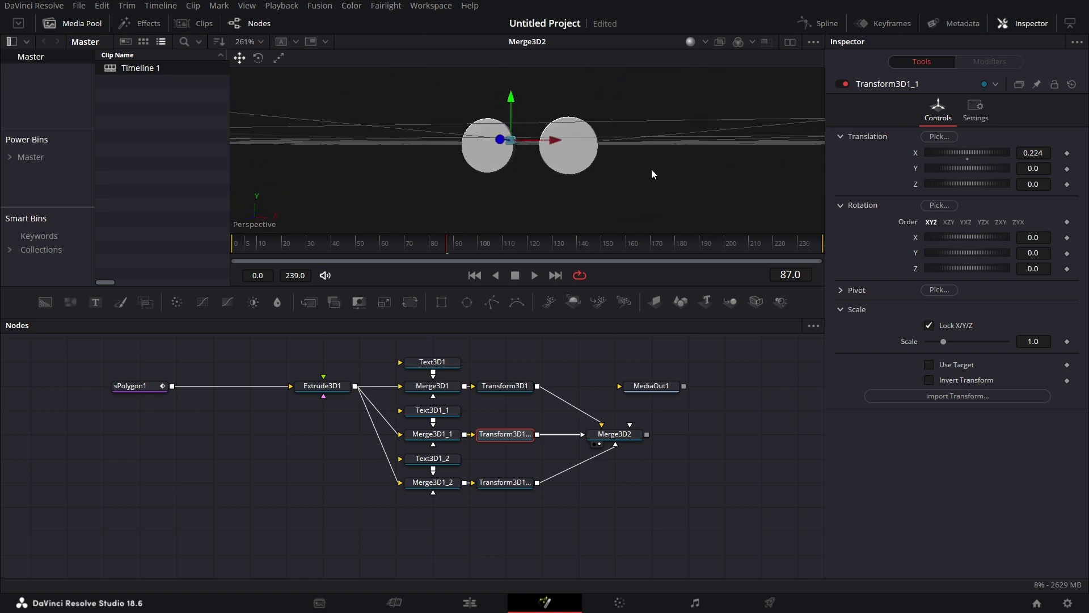
{"action": "left_click", "coordinate": [513, 483]}
{"action": "left_click", "coordinate": [1046, 152]}
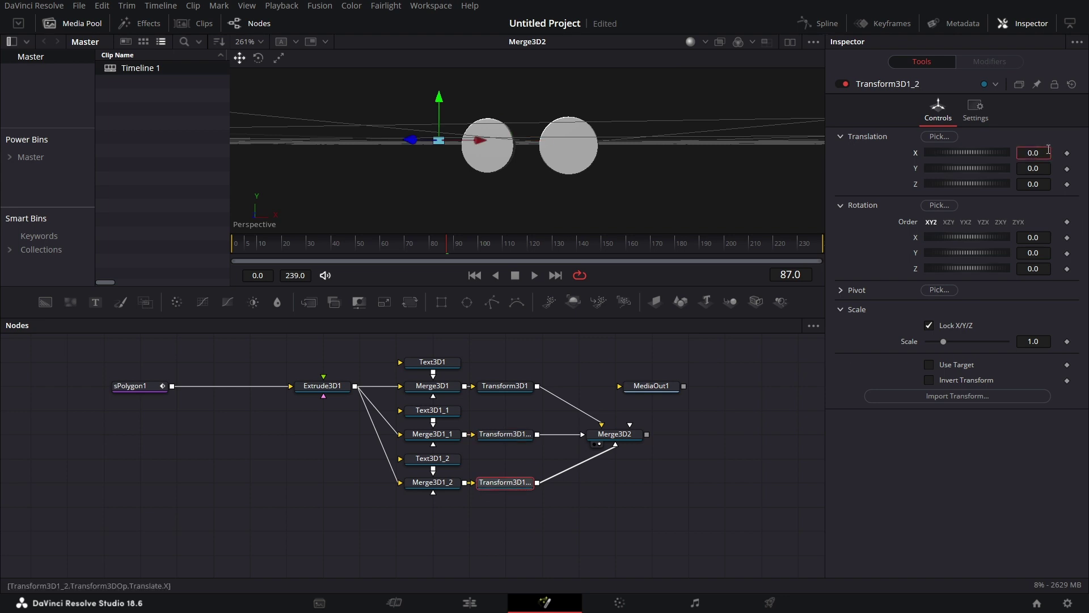
{"action": "key", "text": "BackSpace"}
{"action": "key", "text": "BackSpace"}
{"action": "key", "text": "BackSpace"}
{"action": "type", "text": "0.448"}
{"action": "key", "text": "Tab"}
{"action": "left_click", "coordinate": [692, 192]}
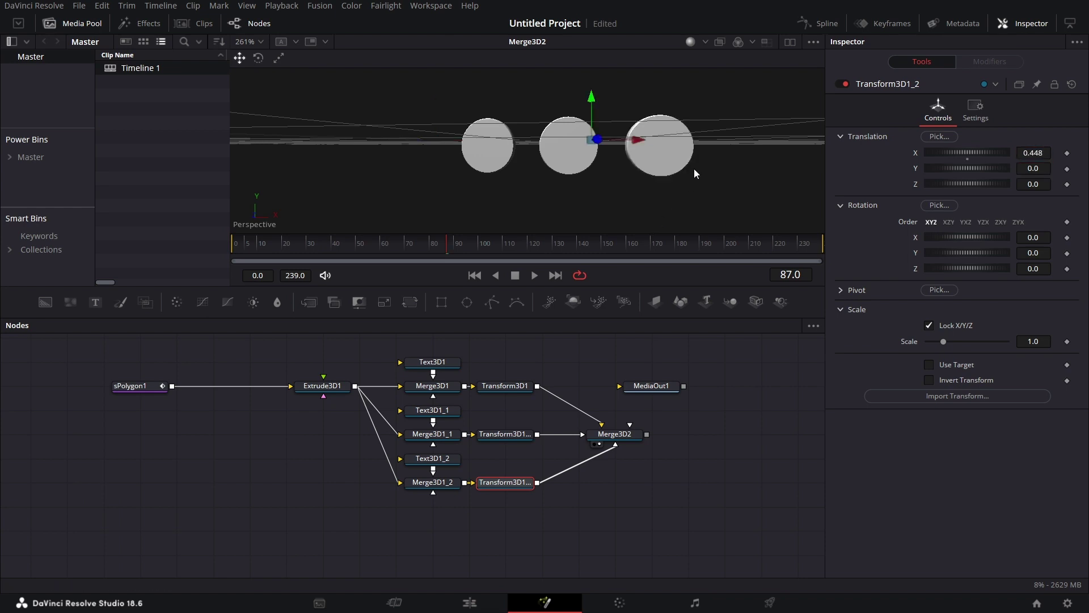
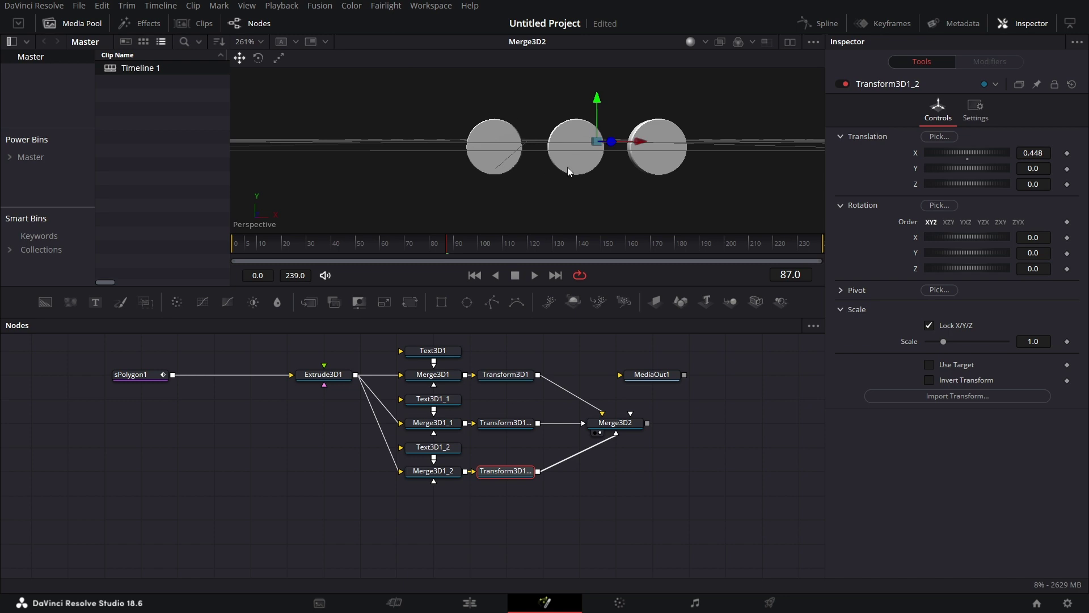
- Add an sDuplicate node below the main node row and connect the sPolygon1 output to it
{"action": "left_click_drag", "start_coordinate": [338, 501], "coordinate": [377, 505]}
{"action": "left_click", "coordinate": [234, 459]}
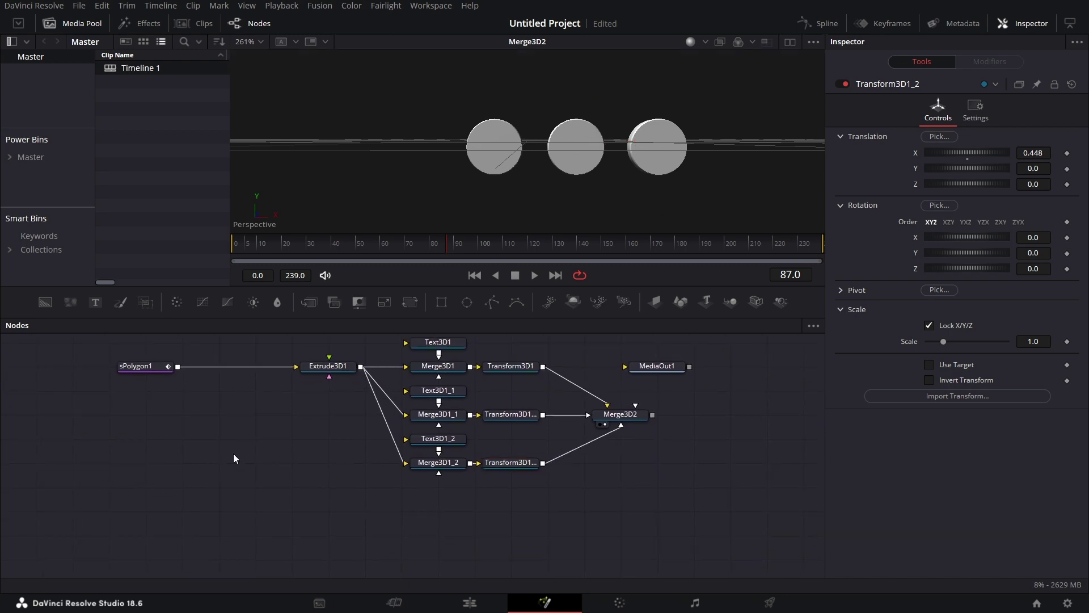
{"action": "key", "text": "shift+space"}
{"action": "type", "text": "sd"}
{"action": "key", "text": "Return"}
{"action": "left_click_drag", "start_coordinate": [178, 367], "coordinate": [187, 464]}
{"action": "left_click_drag", "start_coordinate": [179, 366], "coordinate": [235, 440]}
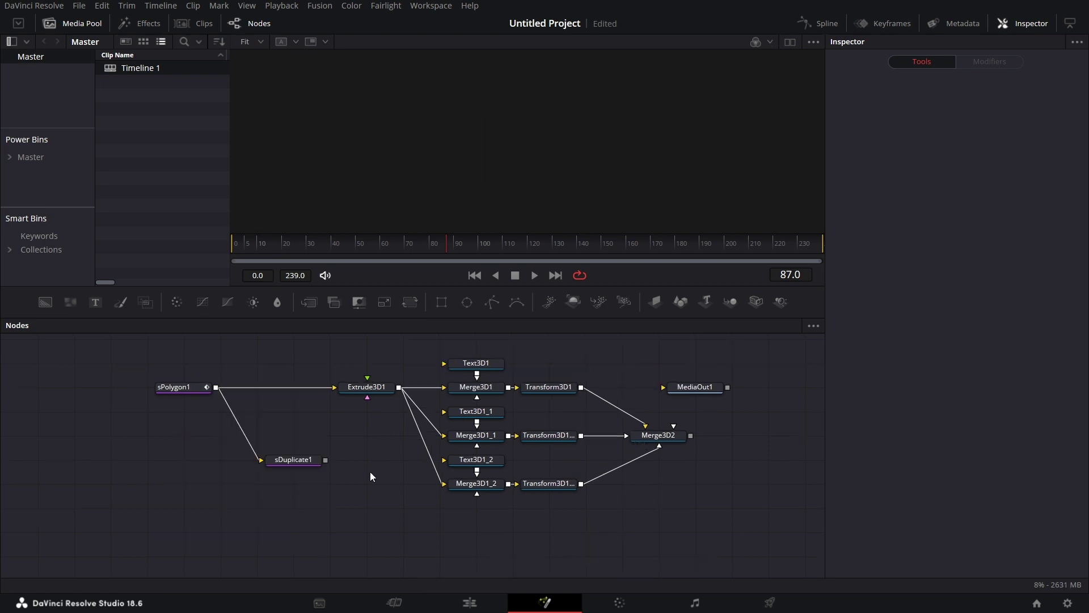
- Add an sBoolean node fed by sDuplicate1 and place it directly below that node
{"action": "left_click", "coordinate": [310, 464]}
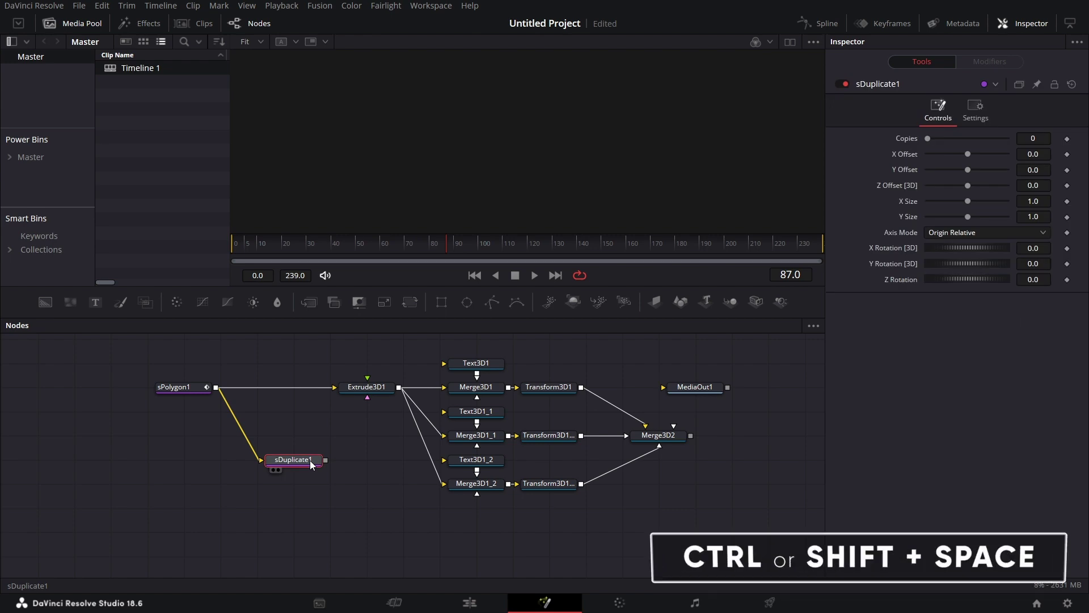
{"action": "key", "text": "shift+space"}
{"action": "type", "text": "sbool"}
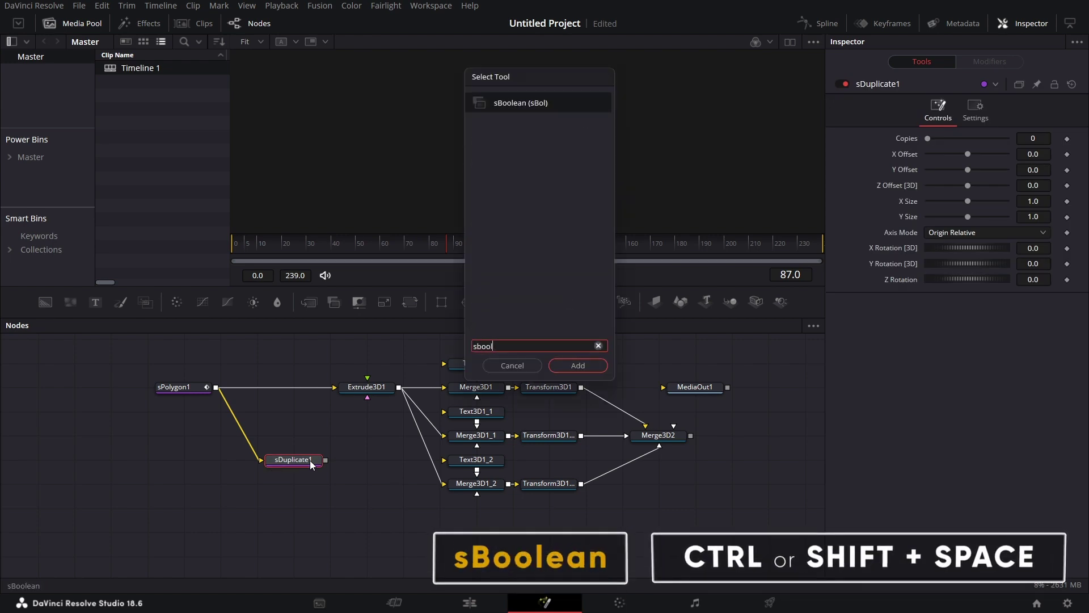
{"action": "key", "text": "Return"}
{"action": "left_click_drag", "start_coordinate": [365, 465], "coordinate": [302, 485]}
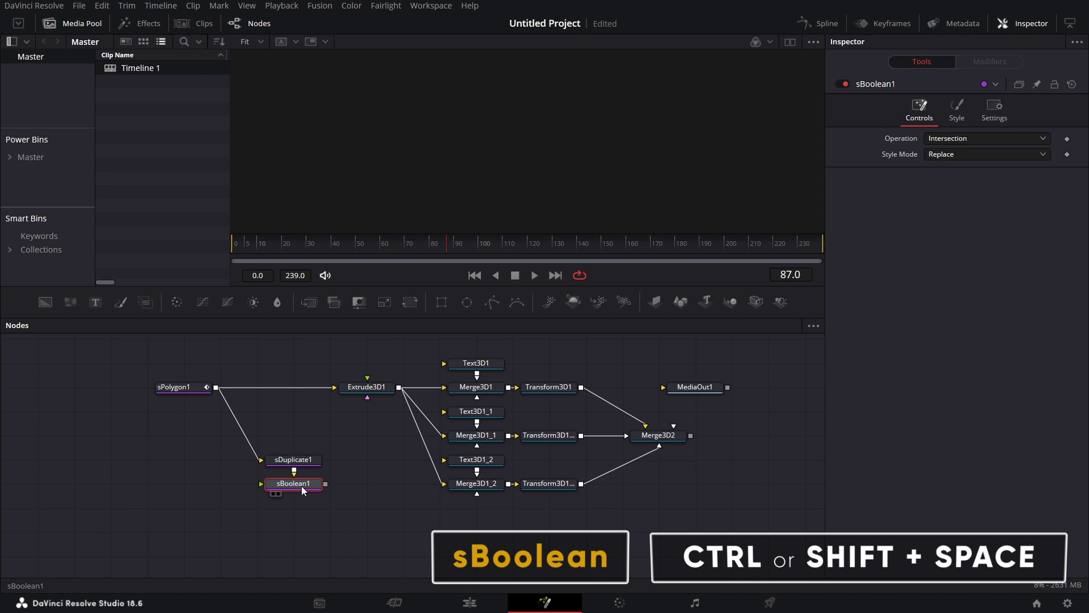
- Add an unconnected sRectangle node and align it in the same row as sBoolean1, ahead of it
{"action": "left_click_drag", "start_coordinate": [298, 522], "coordinate": [471, 534]}
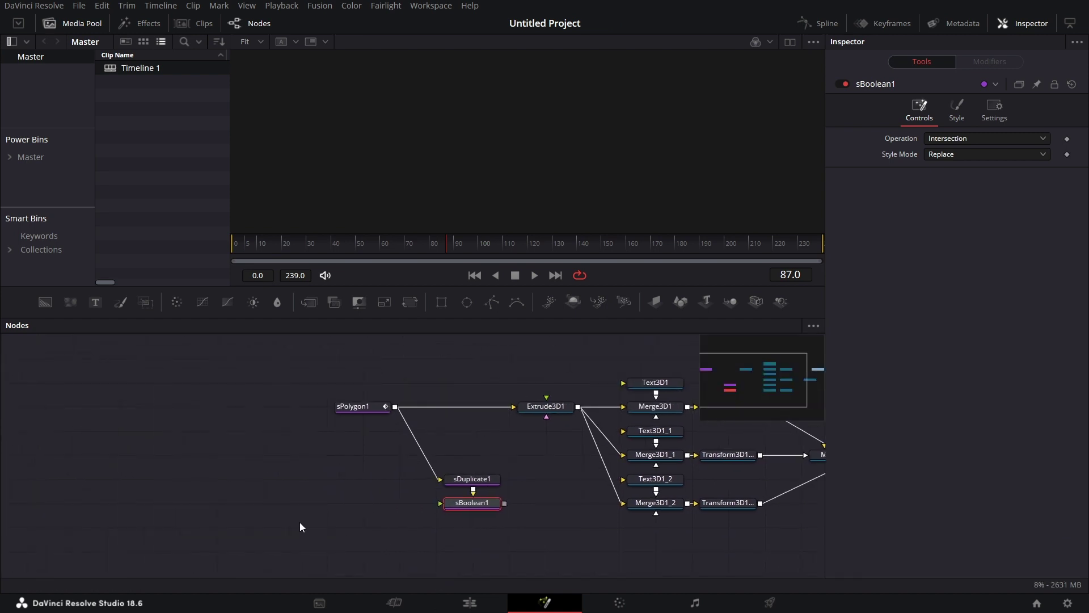
{"action": "left_click", "coordinate": [285, 518]}
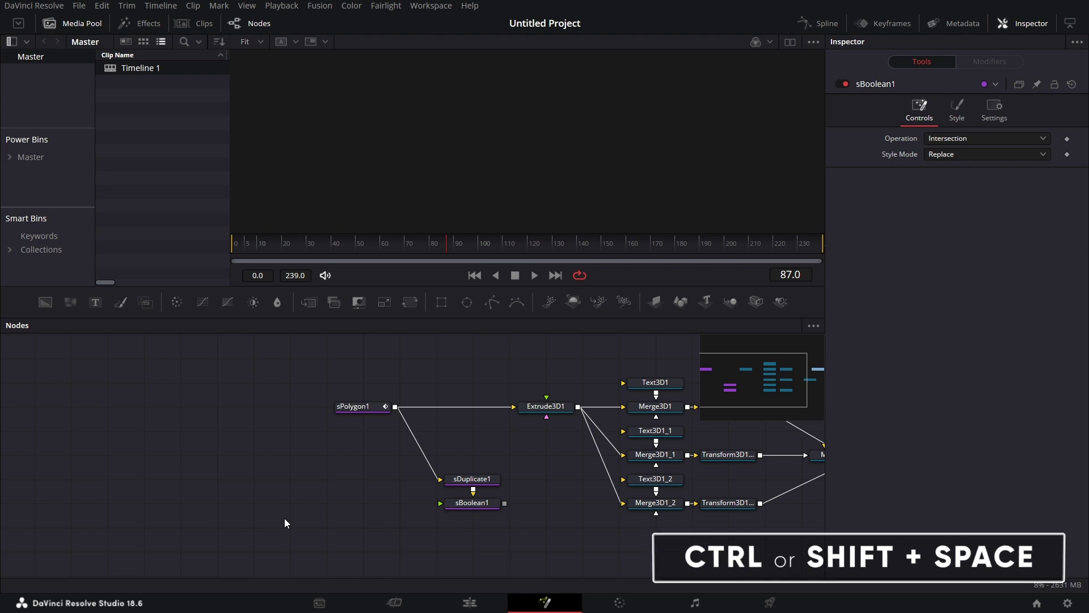
{"action": "key", "text": "ctrl+space"}
{"action": "type", "text": "srec"}
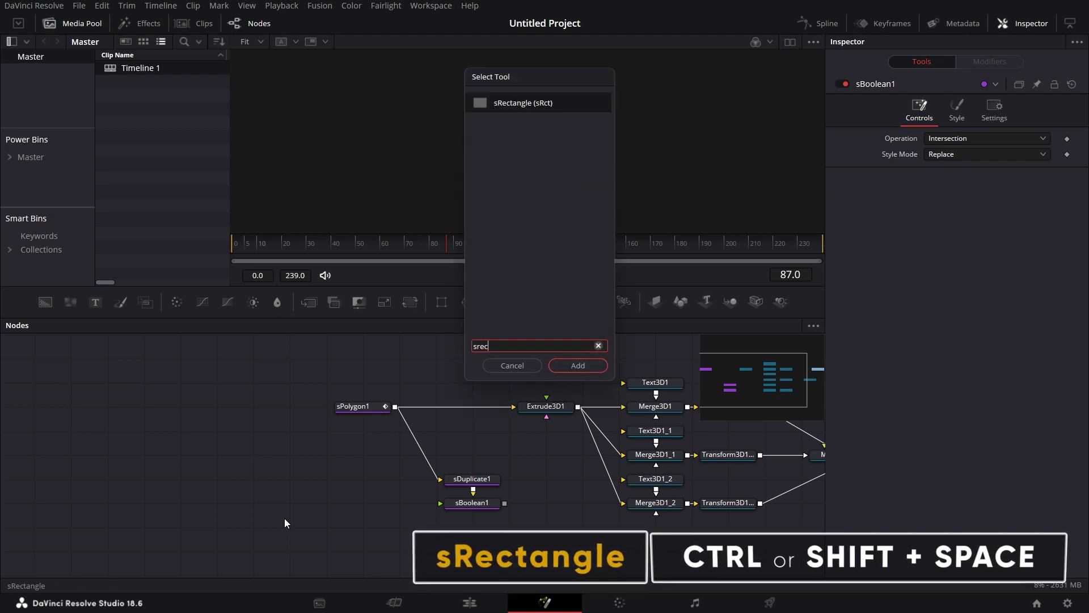
{"action": "left_click", "coordinate": [581, 364]}
{"action": "left_click_drag", "start_coordinate": [301, 531], "coordinate": [277, 502]}
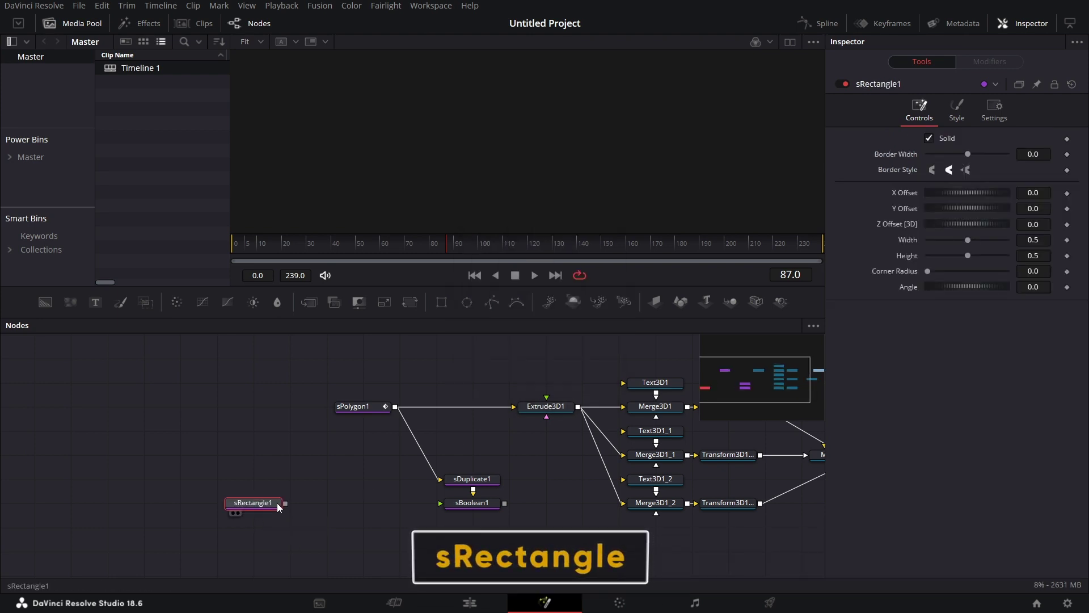
- Add an sTransform node after sRectangle1 and connect its output to the free input of sBoolean1
{"action": "key", "text": "ctrl+space"}
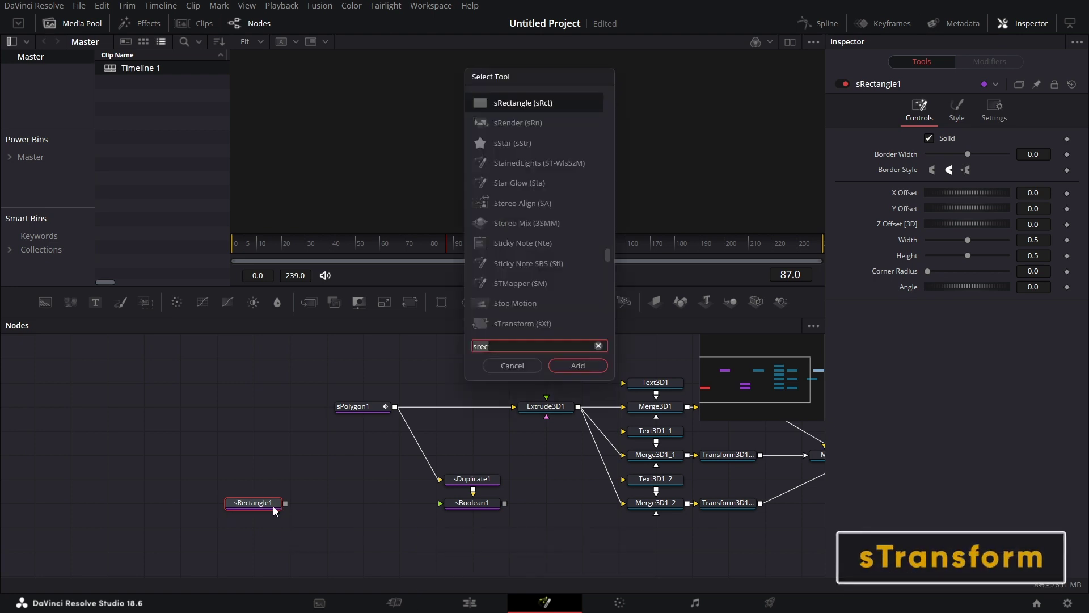
{"action": "type", "text": "str"}
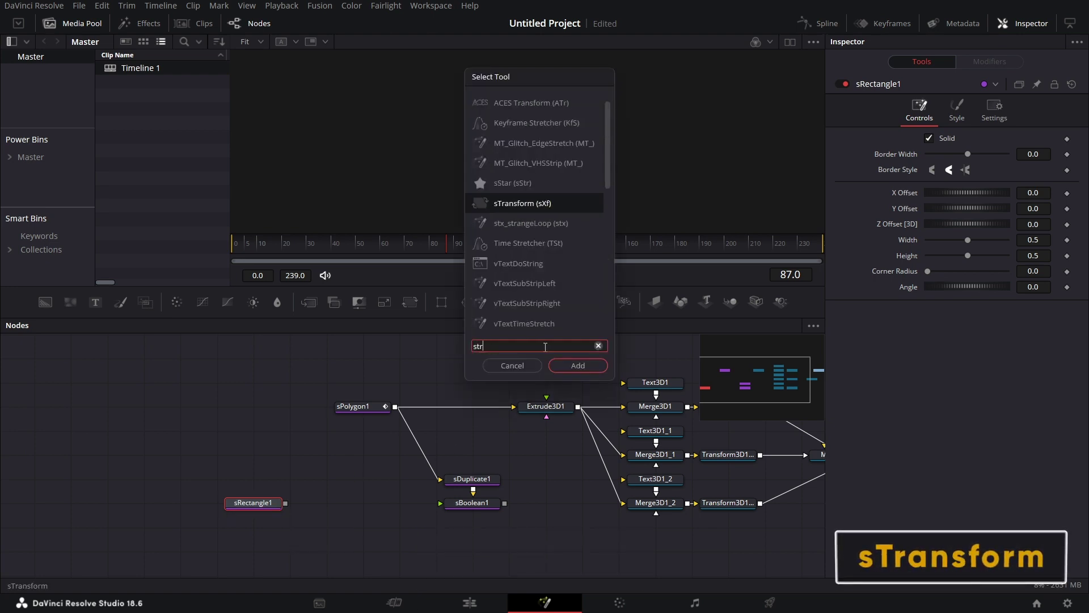
{"action": "left_click", "coordinate": [578, 365]}
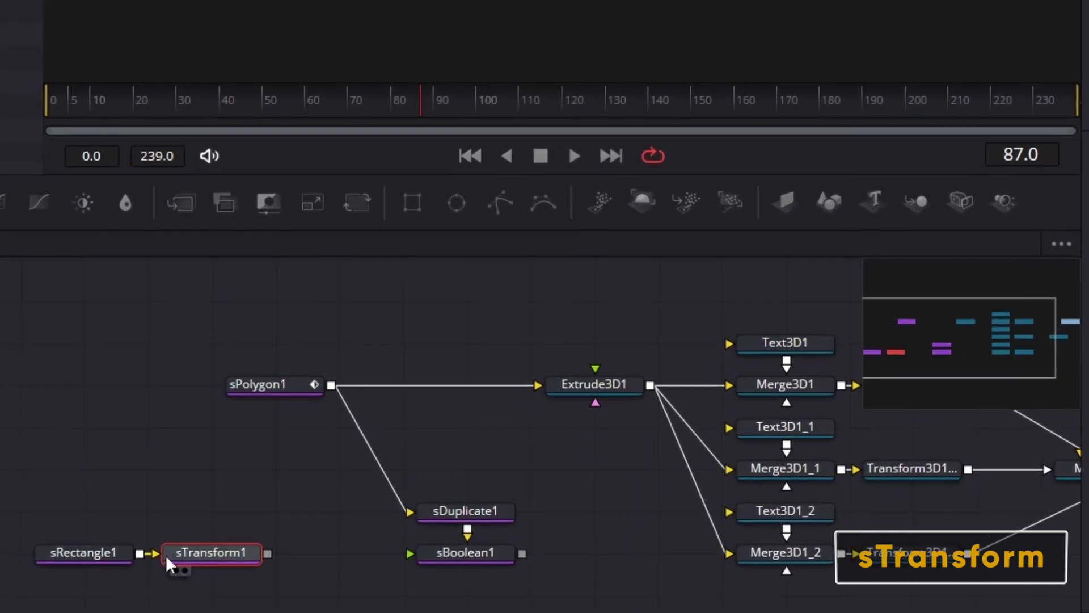
{"action": "left_click_drag", "start_coordinate": [267, 553], "coordinate": [409, 553]}
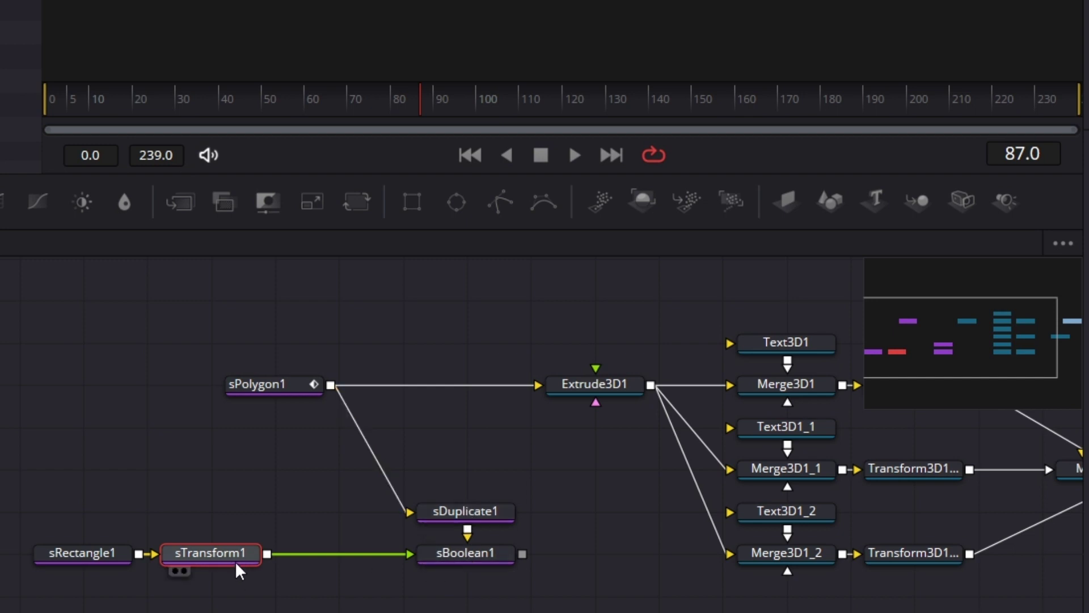
- Swap the inputs of sBoolean1 and set its operation to Subtract
{"action": "left_click", "coordinate": [481, 551]}
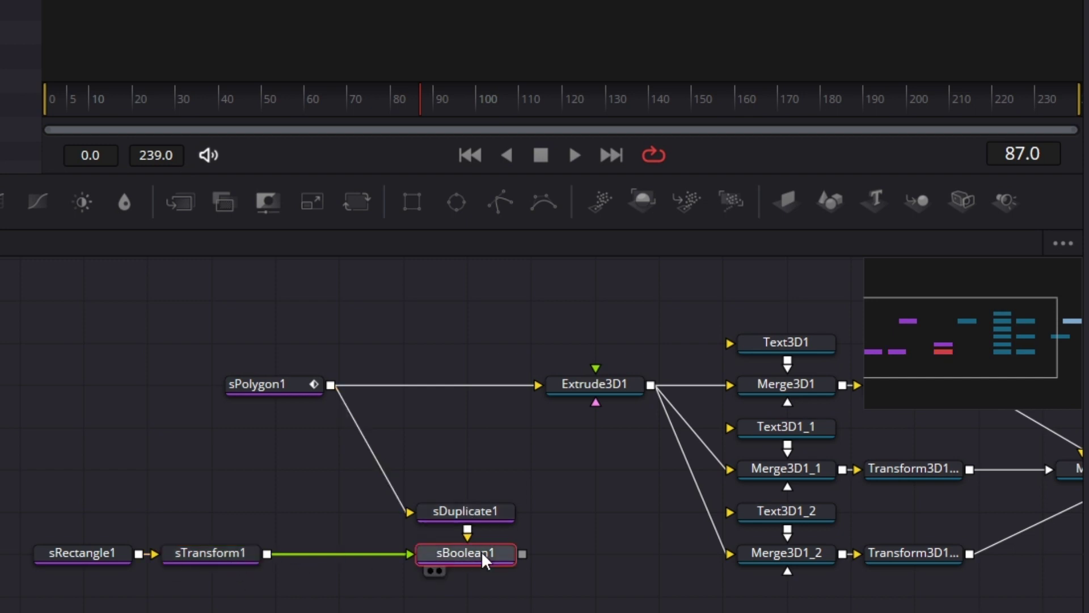
{"action": "right_click", "coordinate": [483, 559]}
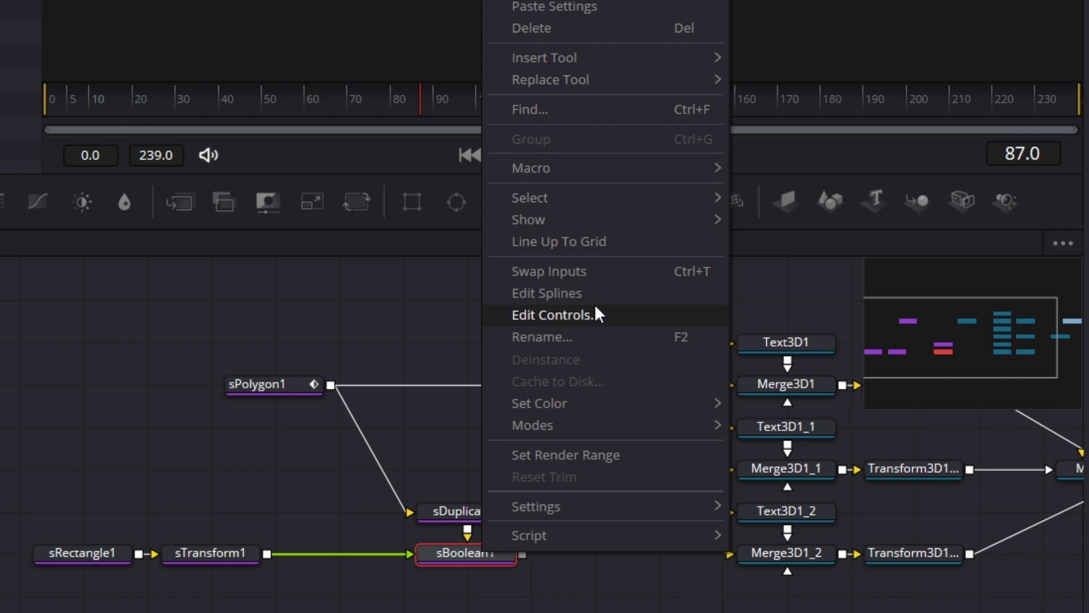
{"action": "left_click", "coordinate": [594, 271]}
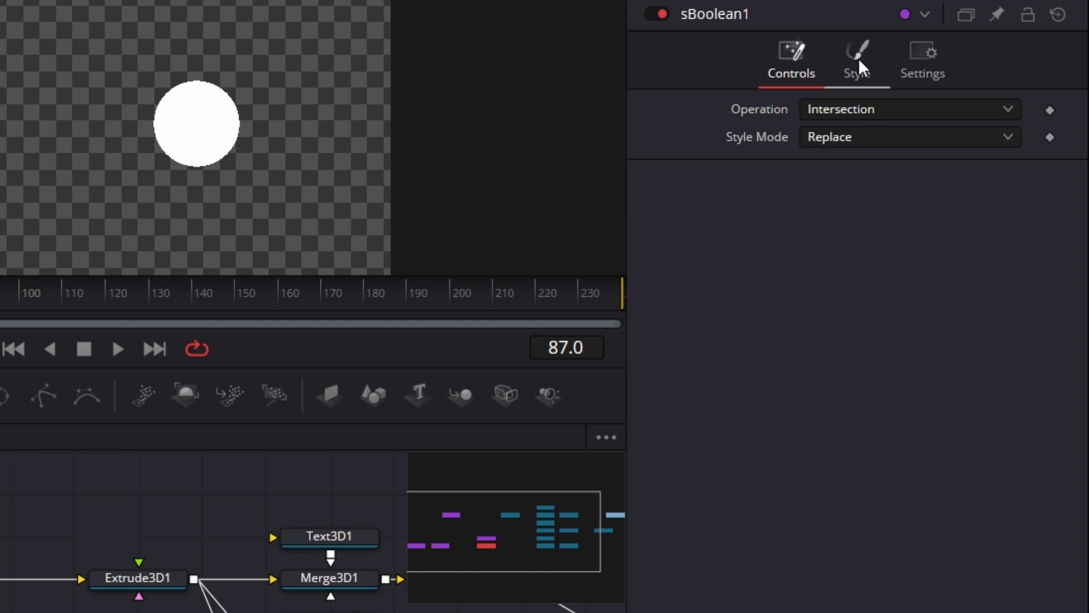
{"action": "left_click", "coordinate": [914, 109]}
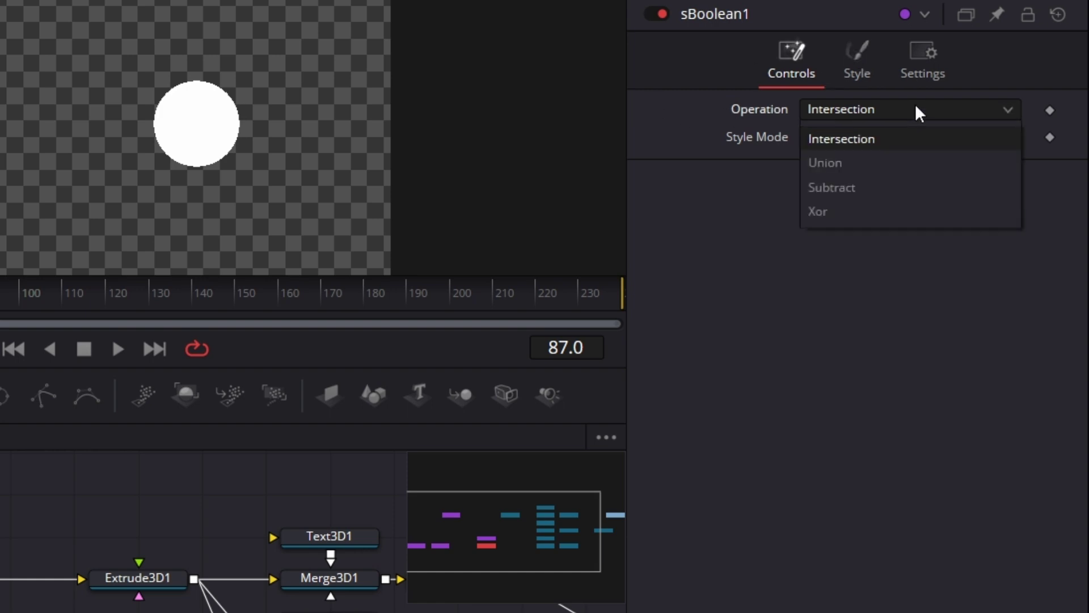
{"action": "left_click", "coordinate": [870, 196]}
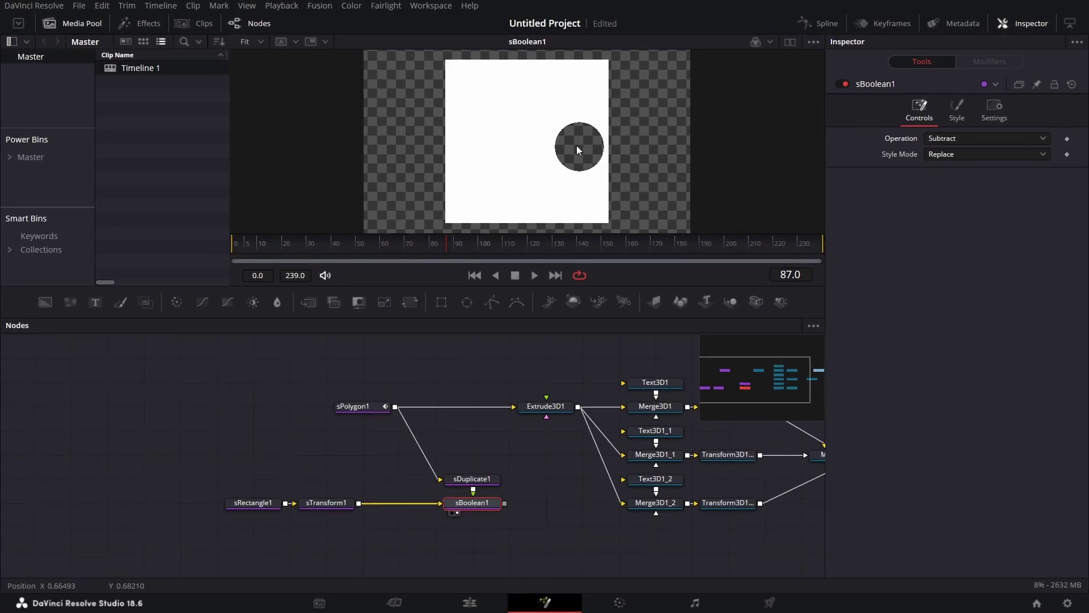
- Move sRectangle1, sTransform1, sDuplicate1 and sBoolean1 together further down, clear of the upper node rows
{"action": "left_click_drag", "start_coordinate": [515, 548], "coordinate": [470, 552]}
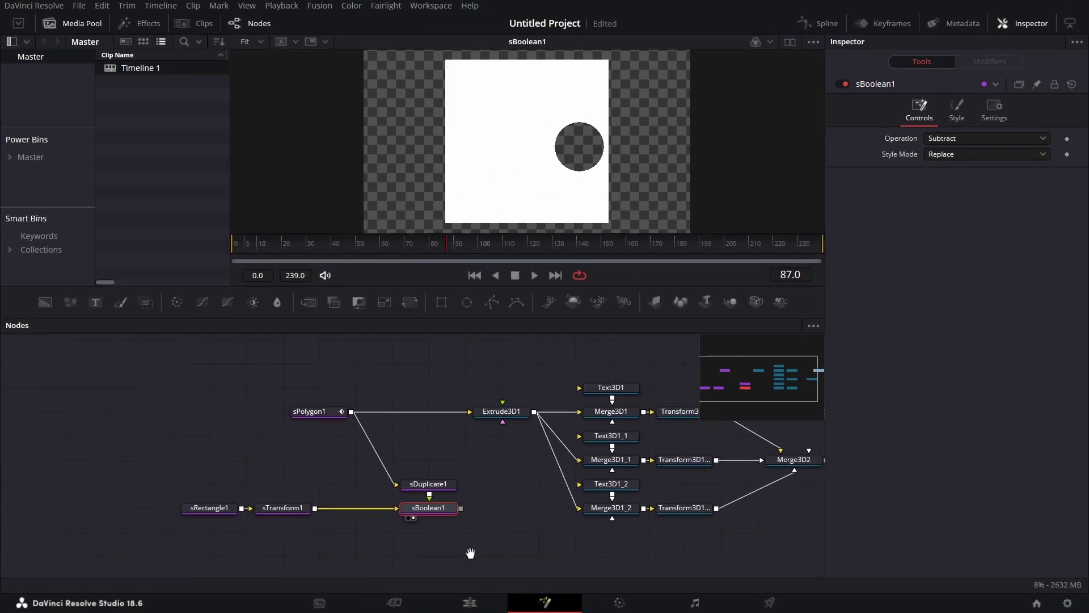
{"action": "left_click_drag", "start_coordinate": [213, 559], "coordinate": [440, 476]}
{"action": "left_click_drag", "start_coordinate": [447, 481], "coordinate": [447, 529]}
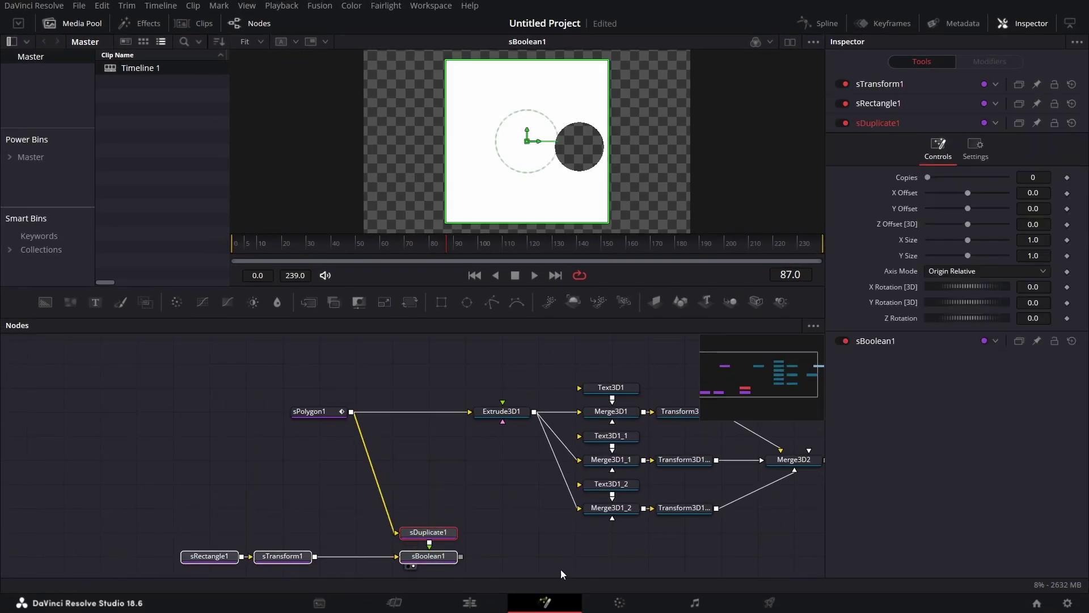
{"action": "left_click", "coordinate": [480, 499]}
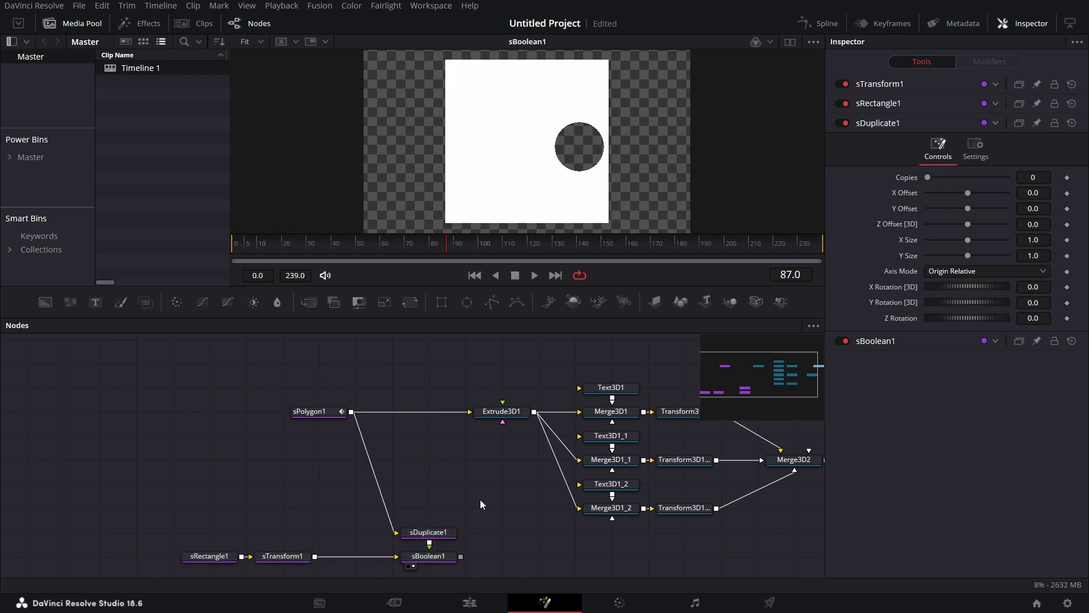
- Paste a copy of Extrude3D1 beside sBoolean1 and connect the sBoolean1 output to it
{"action": "left_click_drag", "start_coordinate": [279, 522], "coordinate": [267, 493]}
{"action": "left_click_drag", "start_coordinate": [530, 539], "coordinate": [457, 521]}
{"action": "right_click", "coordinate": [416, 354]}
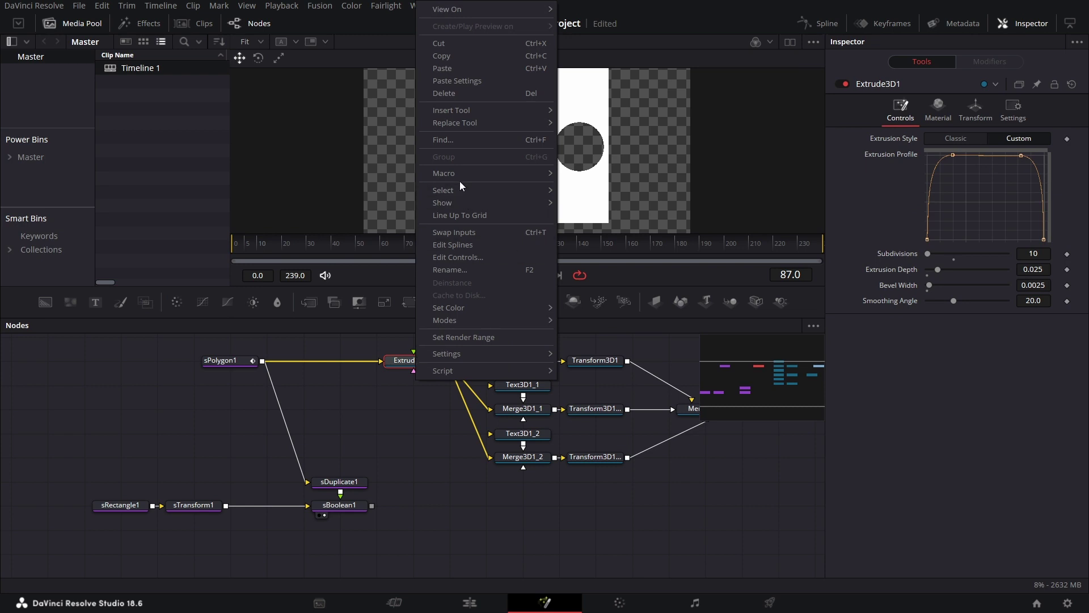
{"action": "left_click", "coordinate": [453, 56]}
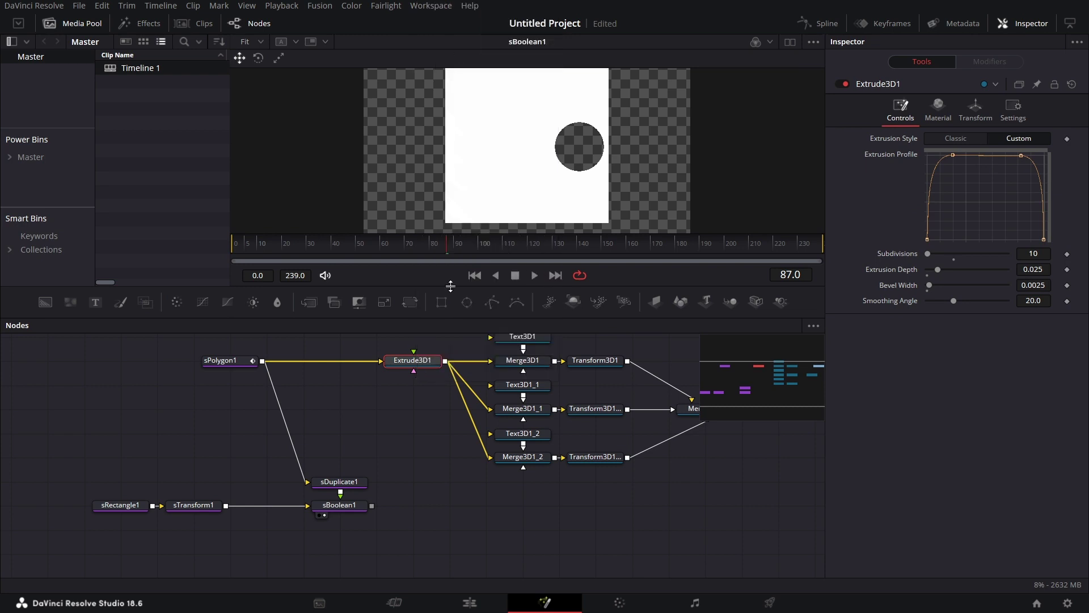
{"action": "right_click", "coordinate": [419, 508]}
{"action": "left_click", "coordinate": [461, 485]}
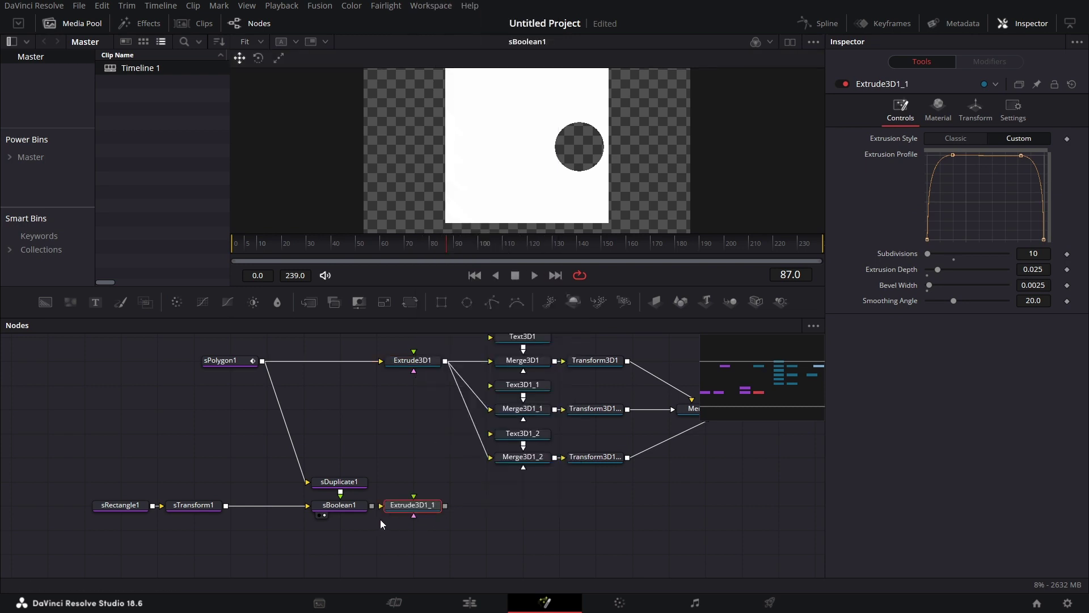
{"action": "left_click_drag", "start_coordinate": [371, 506], "coordinate": [383, 505]}
- Link the Y size of sTransform1 to XSize with an expression and enlarge the X size to 2.4
{"action": "left_click", "coordinate": [189, 506]}
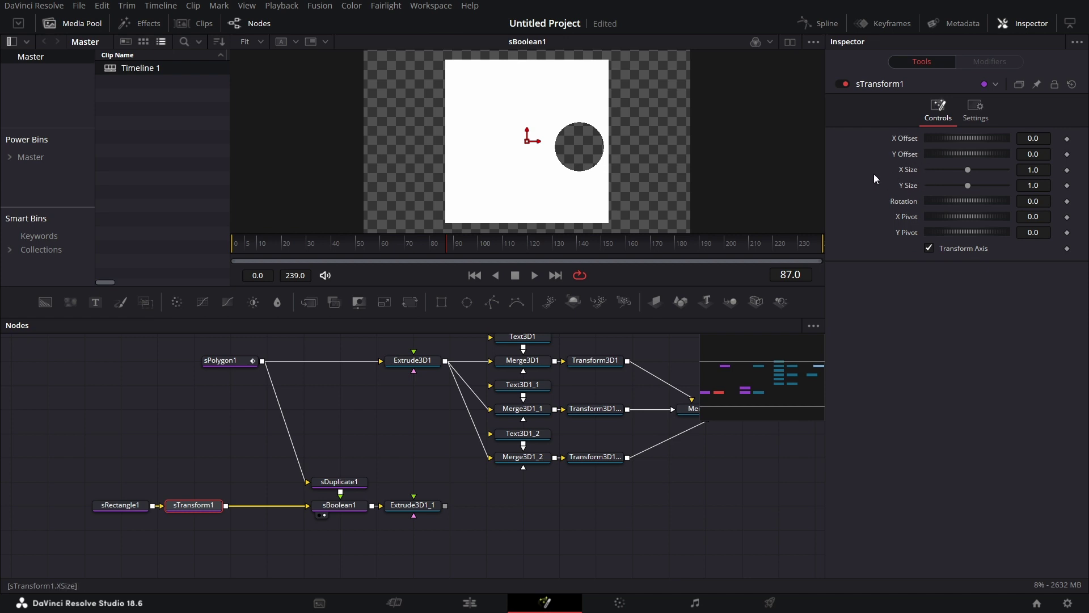
{"action": "right_click", "coordinate": [911, 186]}
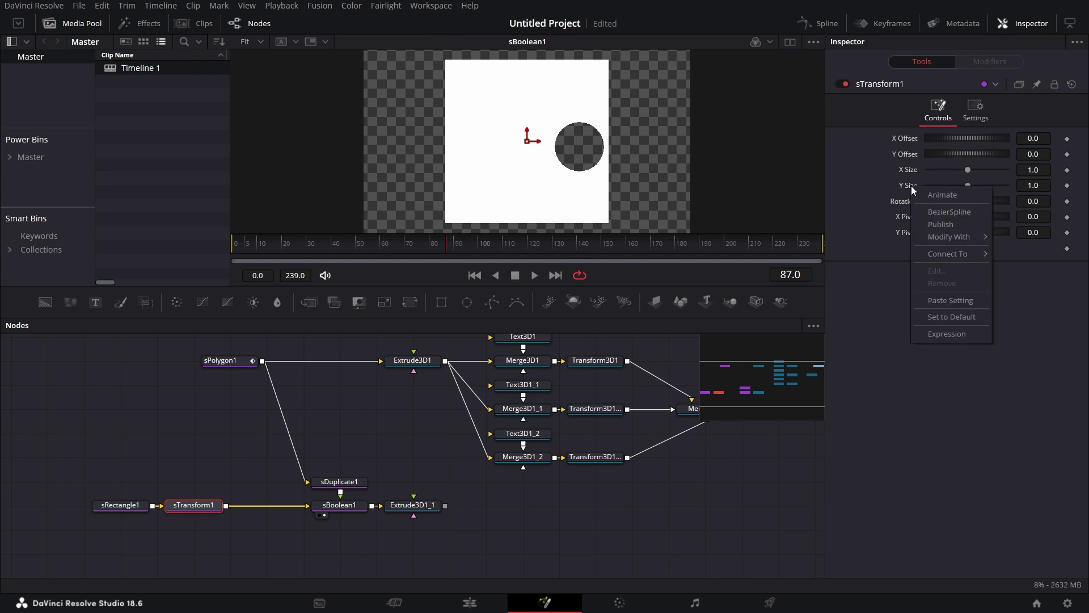
{"action": "left_click", "coordinate": [958, 335]}
{"action": "left_click_drag", "start_coordinate": [930, 202], "coordinate": [981, 172]}
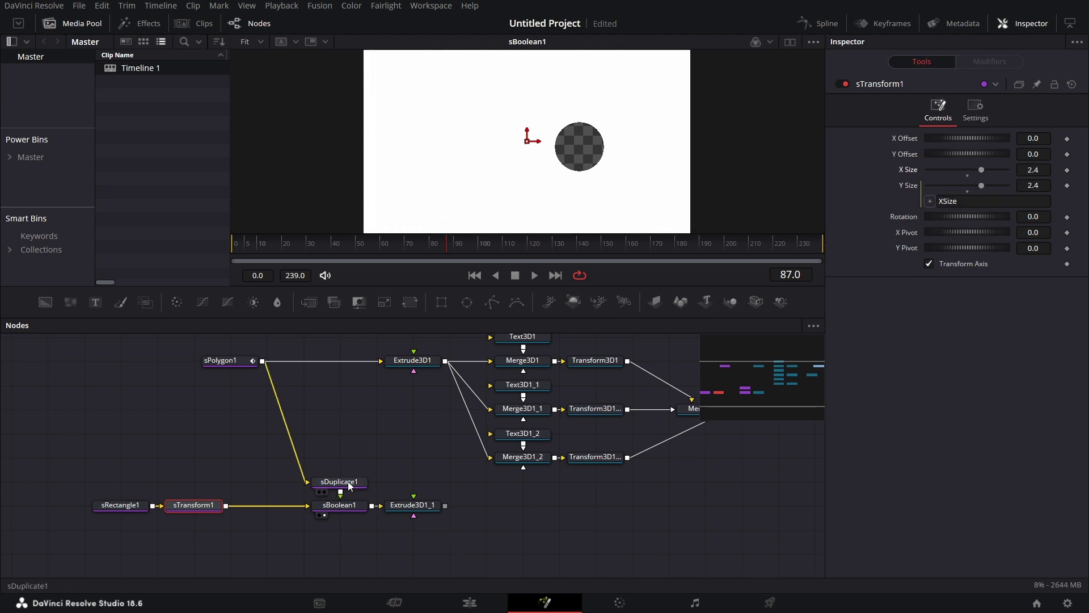
- Move sDuplicate1 further above sBoolean1, and compare Merge3D2 with Extrude3D1_1 in the viewer
{"action": "left_click_drag", "start_coordinate": [354, 487], "coordinate": [352, 467]}
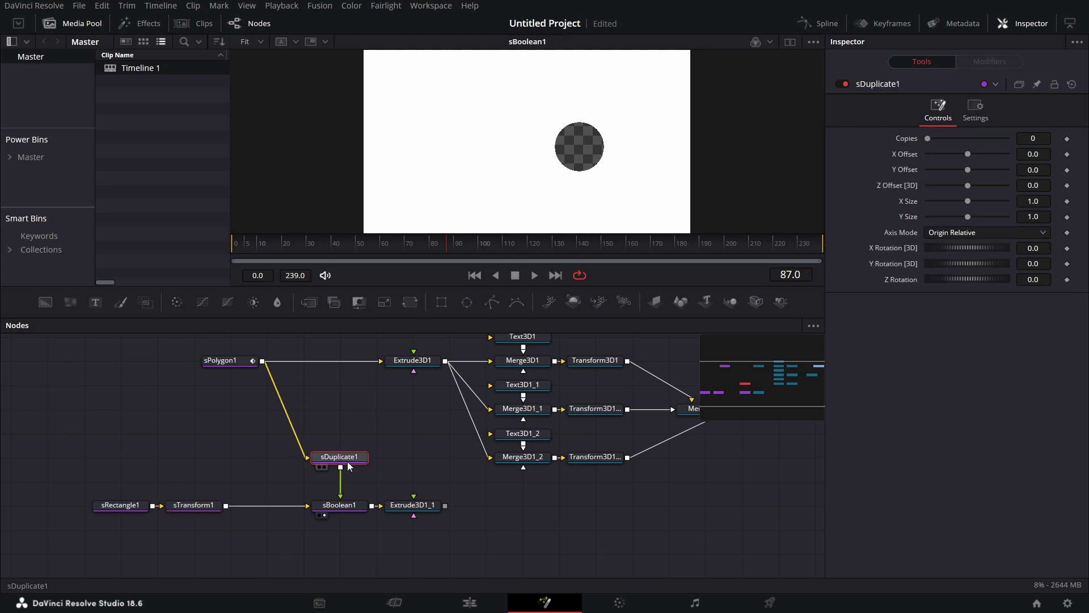
{"action": "left_click_drag", "start_coordinate": [686, 484], "coordinate": [617, 494]}
{"action": "left_click_drag", "start_coordinate": [652, 418], "coordinate": [627, 199]}
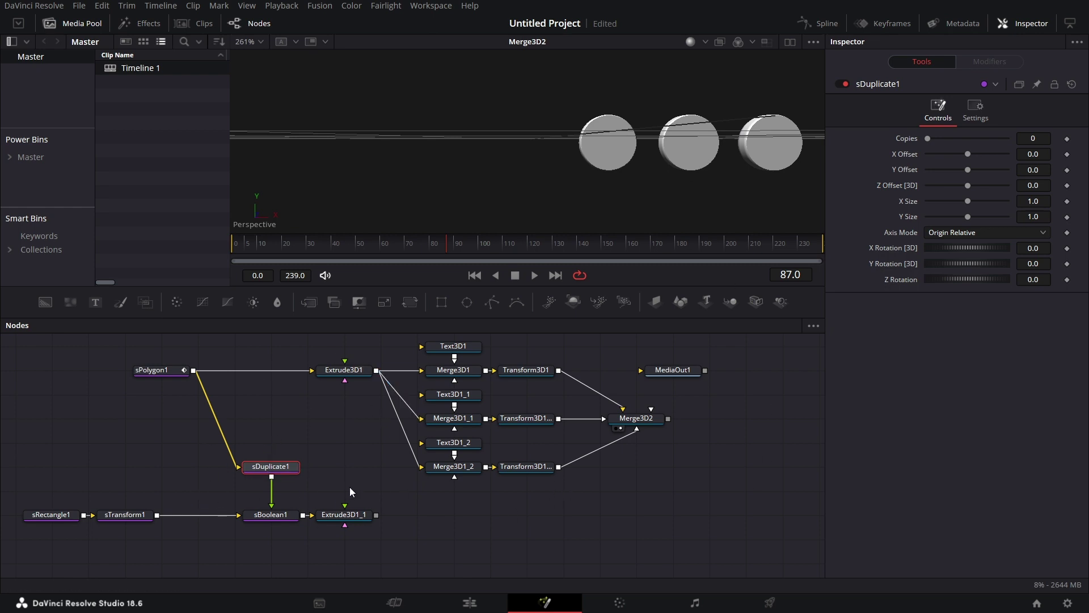
{"action": "left_click_drag", "start_coordinate": [348, 522], "coordinate": [538, 170]}
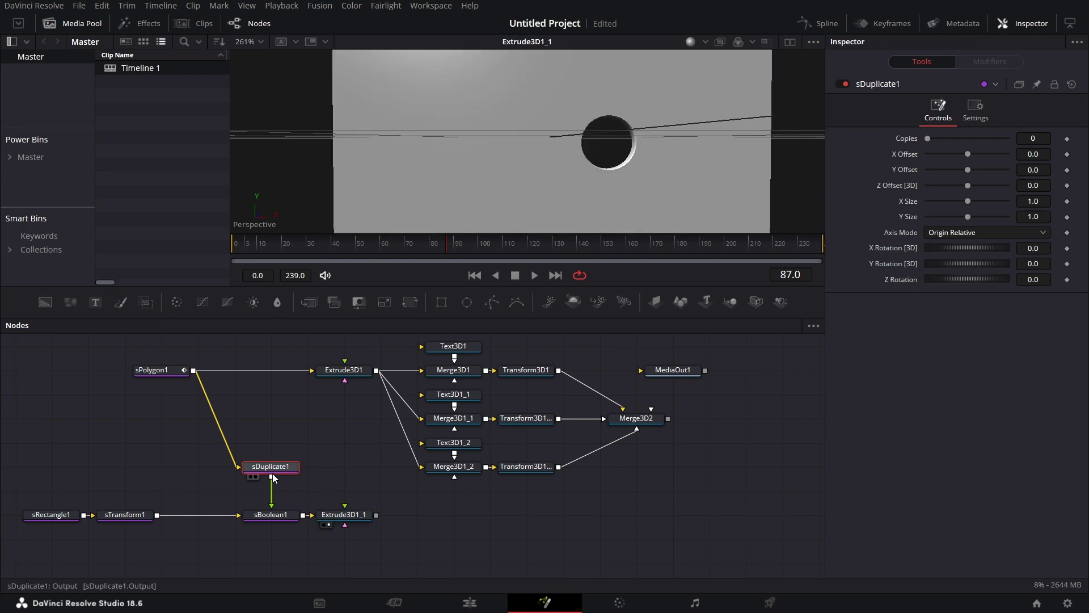
- Set sDuplicate1 to 2 copies with an X offset of 0.224
{"action": "left_click", "coordinate": [1037, 134]}
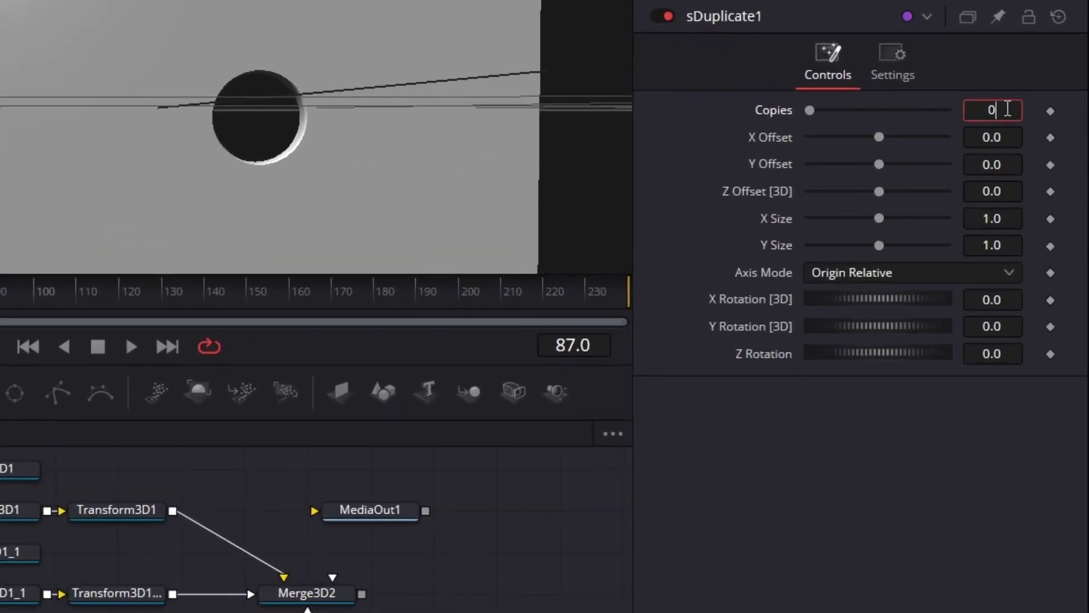
{"action": "key", "text": "BackSpace"}
{"action": "key", "text": "Tab"}
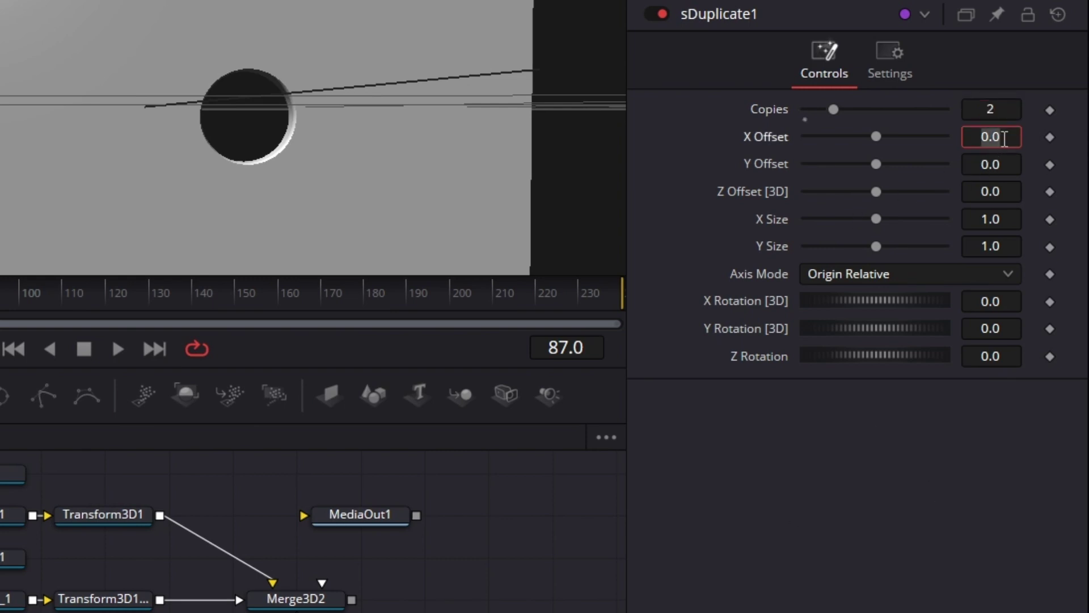
{"action": "type", "text": "0.224"}
{"action": "key", "text": "Tab"}
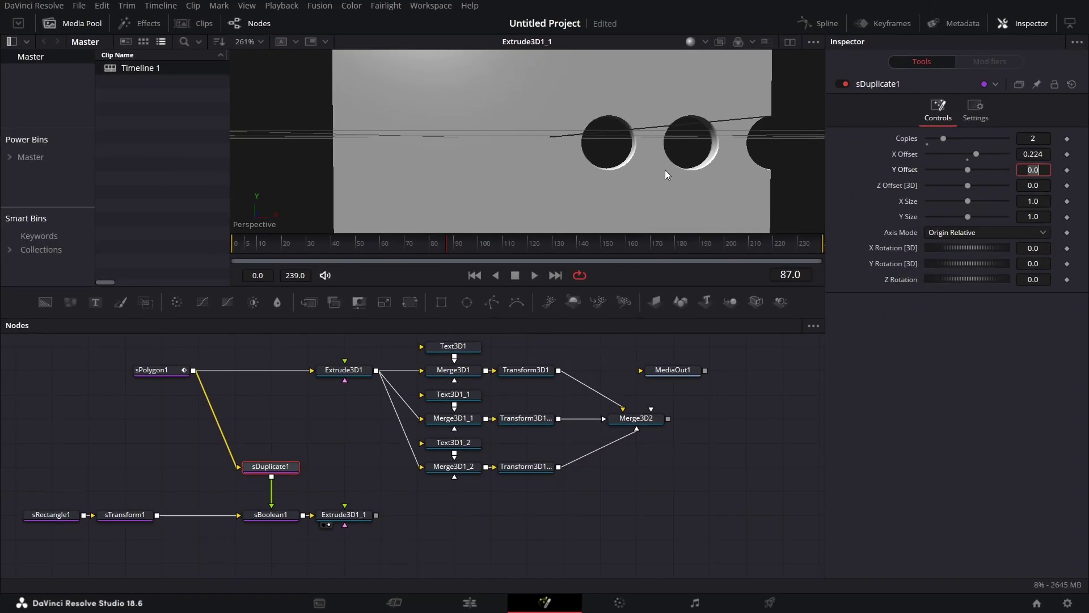
- Add a Merge3D node below Merge3D2, connect Merge3D2 and Extrude3D1_1 to it, and show it in the viewer
{"action": "left_click", "coordinate": [665, 169]}
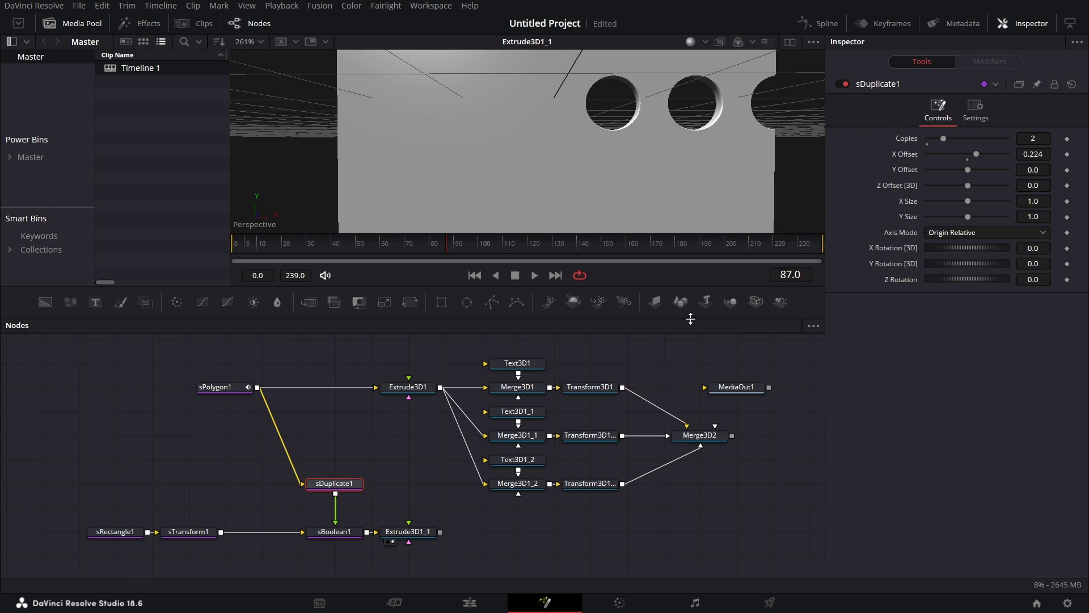
{"action": "left_click_drag", "start_coordinate": [730, 301], "coordinate": [701, 533]}
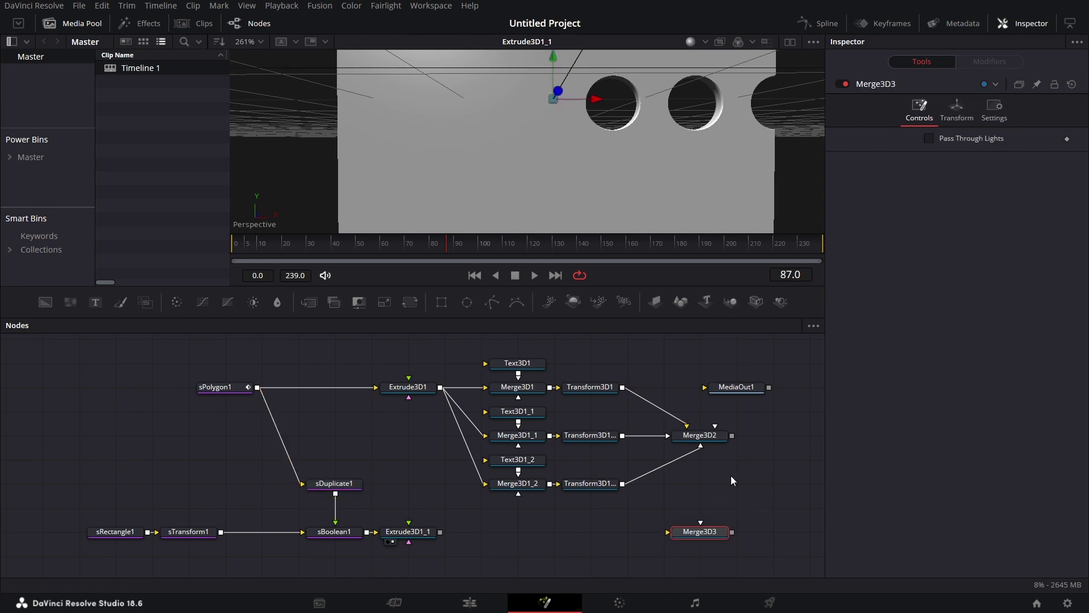
{"action": "left_click_drag", "start_coordinate": [733, 435], "coordinate": [701, 536]}
{"action": "left_click_drag", "start_coordinate": [440, 533], "coordinate": [689, 534]}
{"action": "key", "text": "1"}
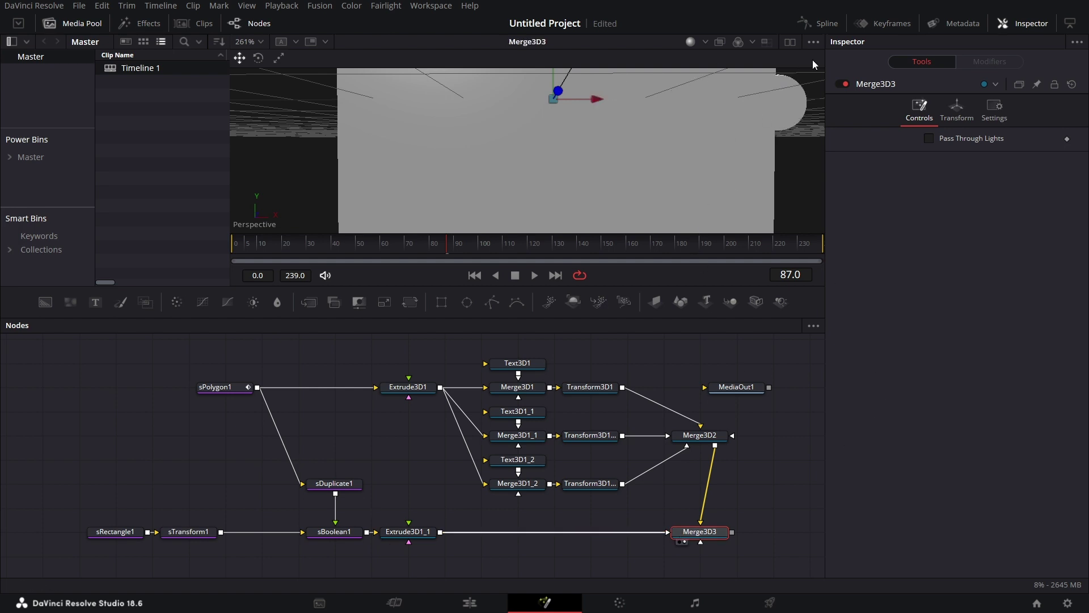
- Set the X offset of sTransform1 to 0.347 to centre the holes in the wall, and show Merge3D3 in the viewer
{"action": "left_click_drag", "start_coordinate": [683, 178], "coordinate": [607, 199]}
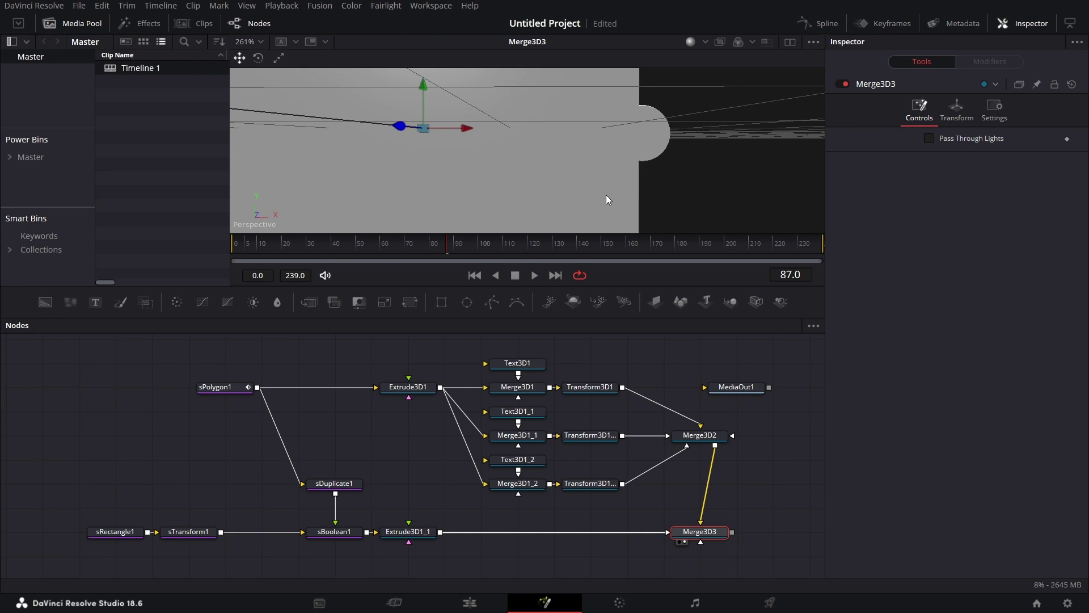
{"action": "left_click", "coordinate": [198, 535]}
{"action": "left_click_drag", "start_coordinate": [930, 131], "coordinate": [943, 135]}
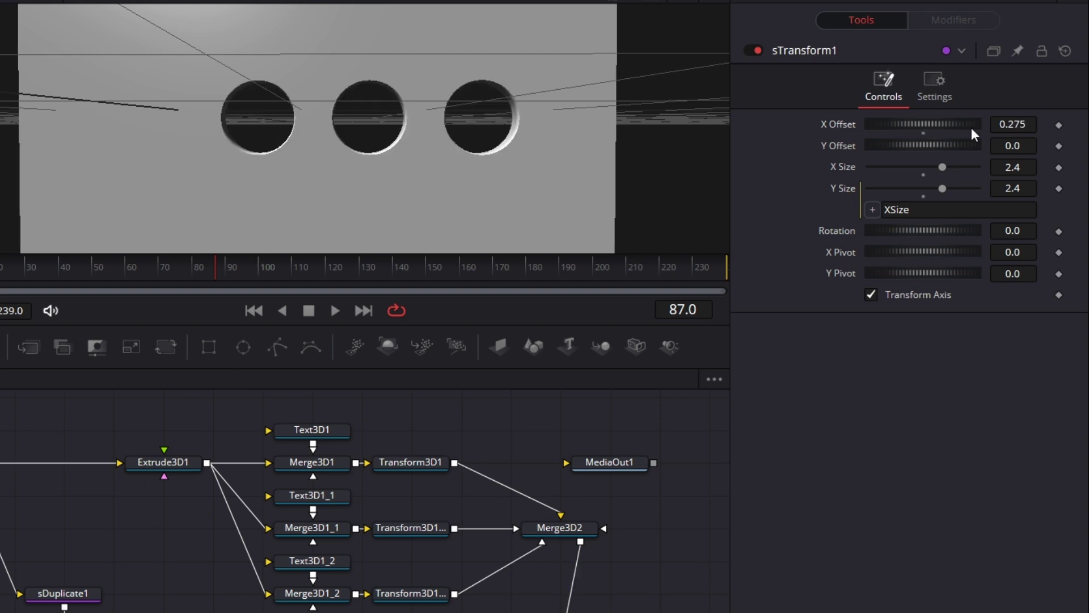
{"action": "left_click_drag", "start_coordinate": [914, 124], "coordinate": [920, 128]}
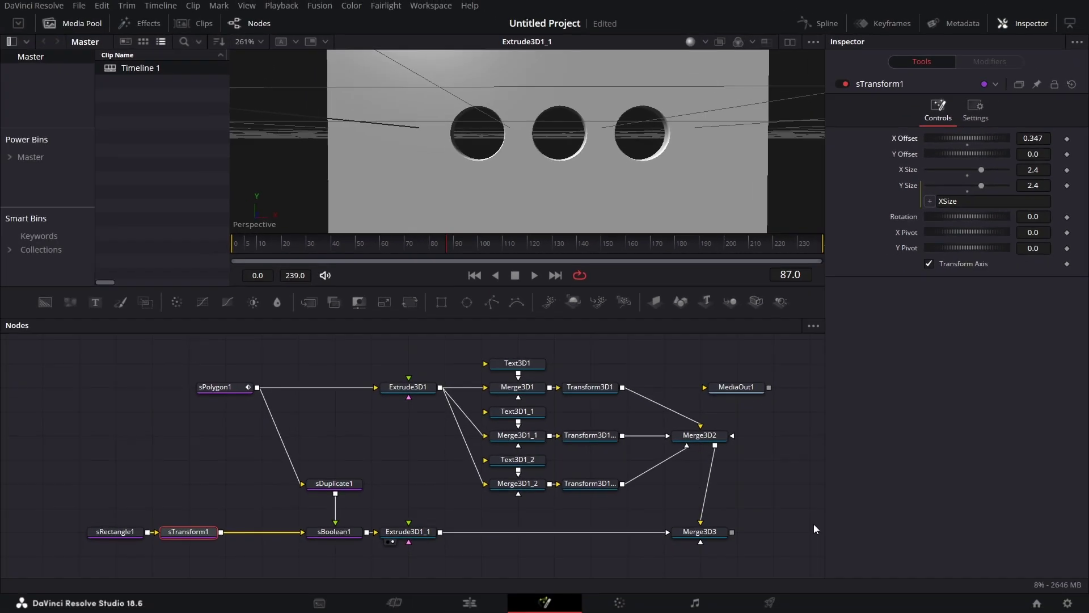
{"action": "left_click_drag", "start_coordinate": [814, 525], "coordinate": [751, 521]}
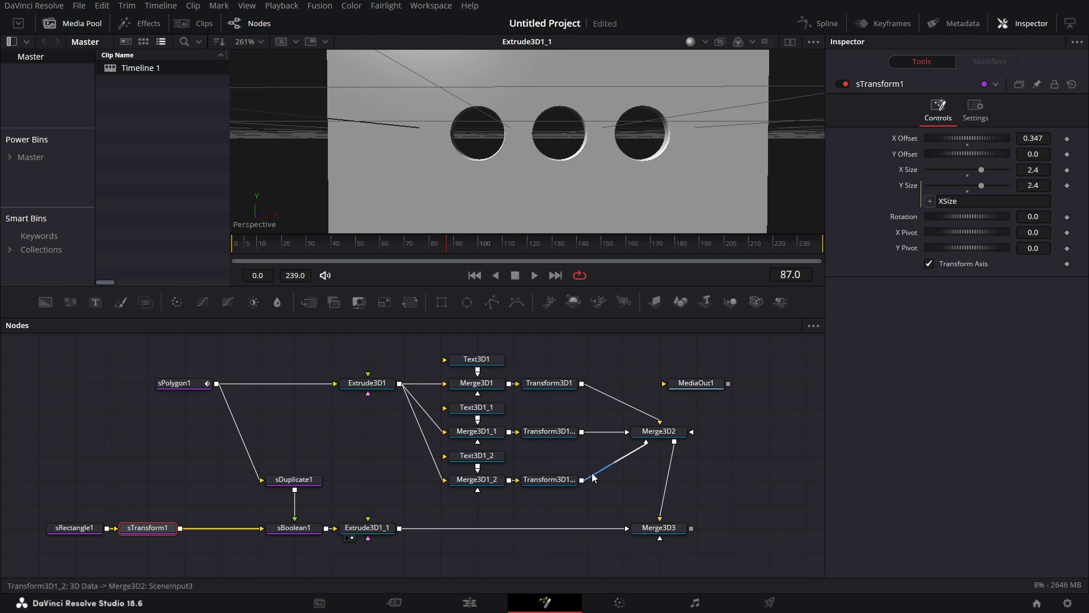
{"action": "left_click_drag", "start_coordinate": [666, 527], "coordinate": [642, 186]}
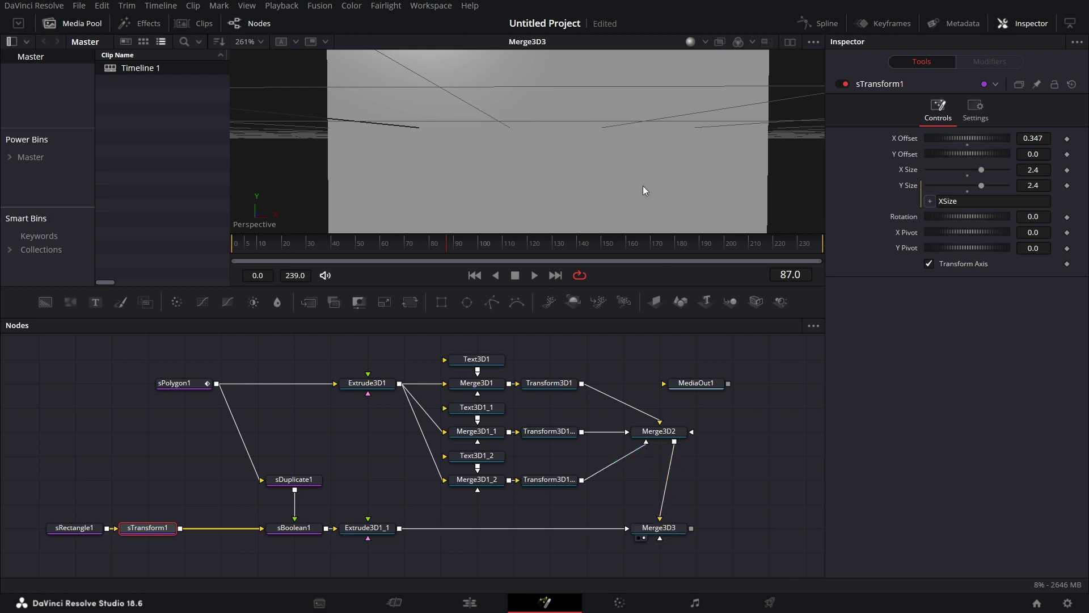
- Try a small X rotation on Transform3D1 and reset it
{"action": "left_click", "coordinate": [541, 382]}
{"action": "mouse_move", "coordinate": [960, 236]}
{"action": "left_mouse_down"}
{"action": "mouse_move", "coordinate": [1004, 240]}
{"action": "mouse_move", "coordinate": [958, 226]}
{"action": "mouse_move", "coordinate": [1063, 250]}
{"action": "mouse_move", "coordinate": [847, 207]}
{"action": "mouse_move", "coordinate": [961, 243]}
{"action": "mouse_move", "coordinate": [1006, 243]}
{"action": "mouse_move", "coordinate": [961, 224]}
{"action": "left_mouse_up"}
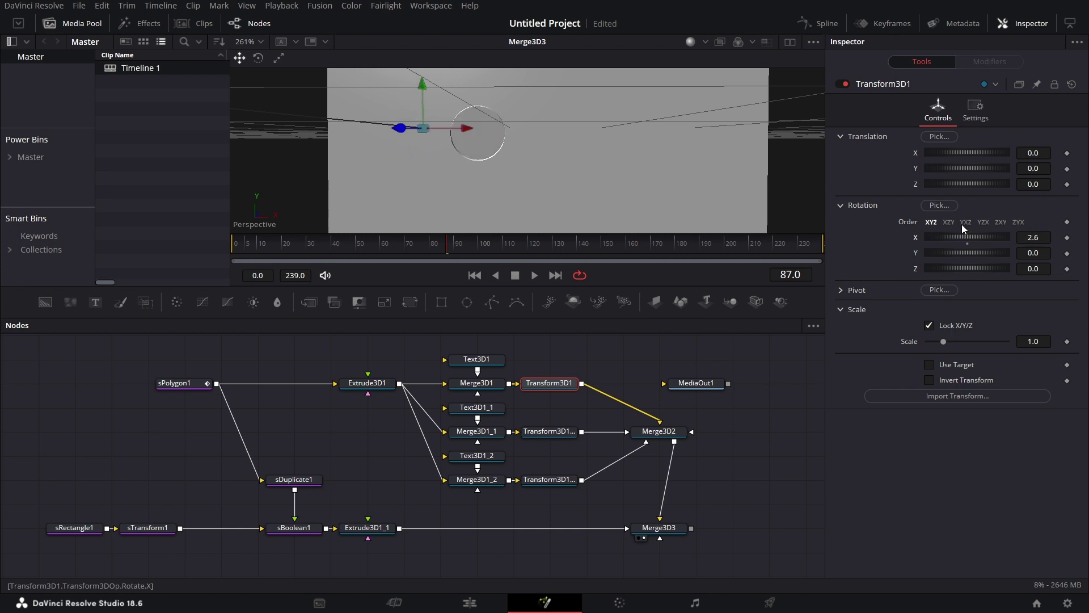
{"action": "double_click", "coordinate": [915, 239]}
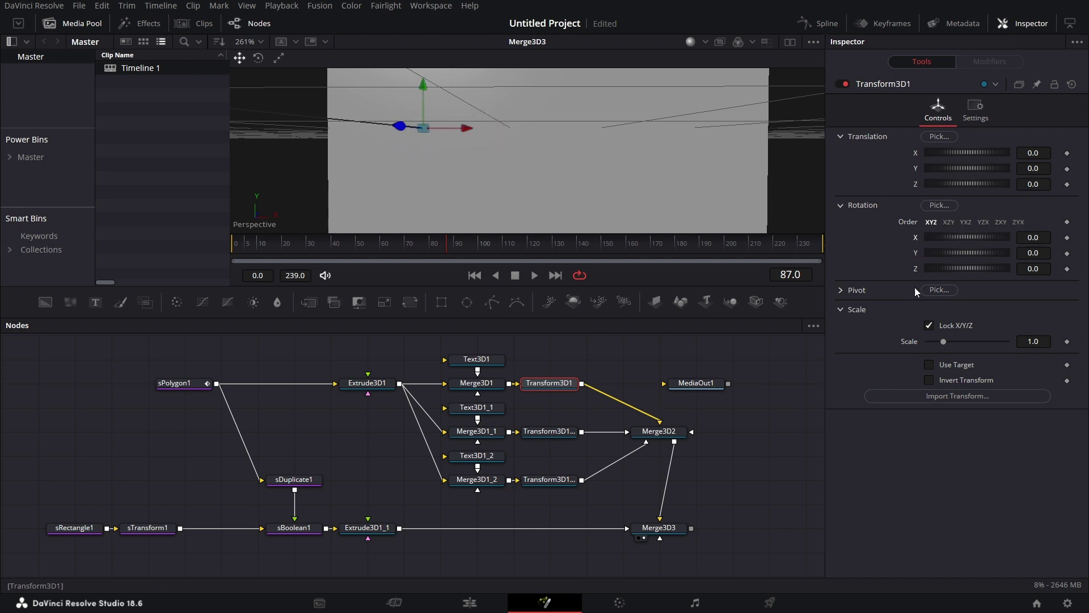
- Try a pivot of X -0.2, Y 0.015, Z 0.014 on Transform3D1 and test it with an X rotation of 185.2
{"action": "left_click", "coordinate": [840, 290]}
{"action": "left_click", "coordinate": [1043, 307]}
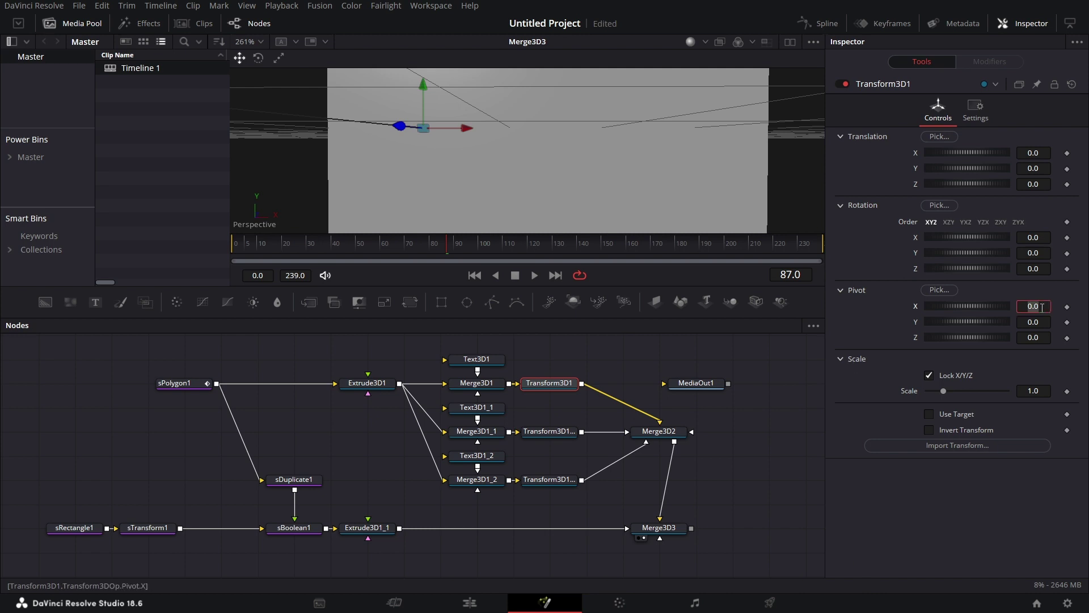
{"action": "type", "text": "-"}
{"action": "key", "text": "Tab"}
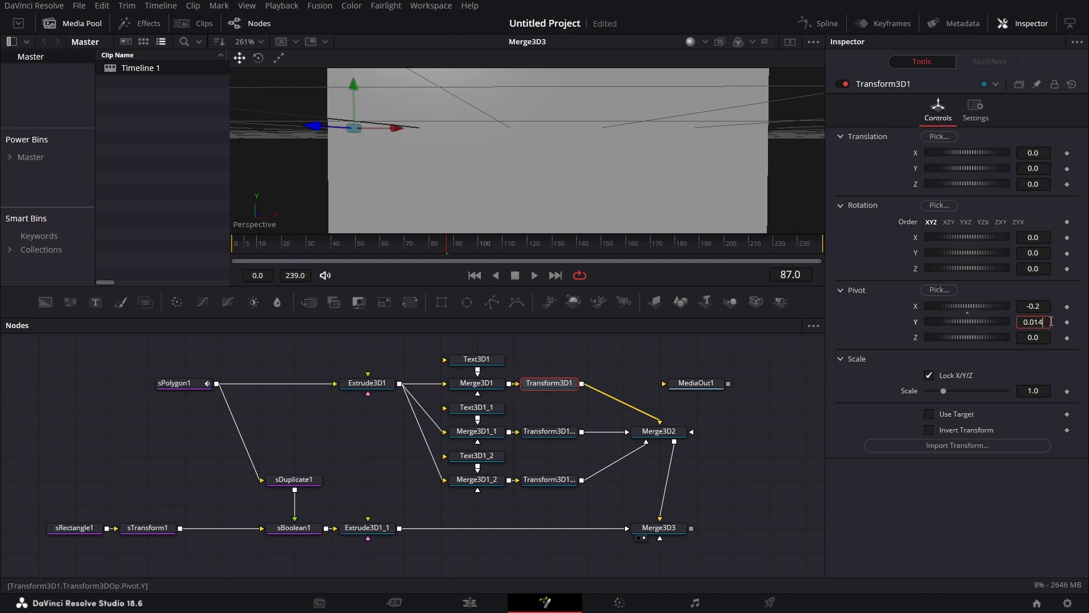
{"action": "key", "text": "BackSpace"}
{"action": "type", "text": "5"}
{"action": "key", "text": "Tab"}
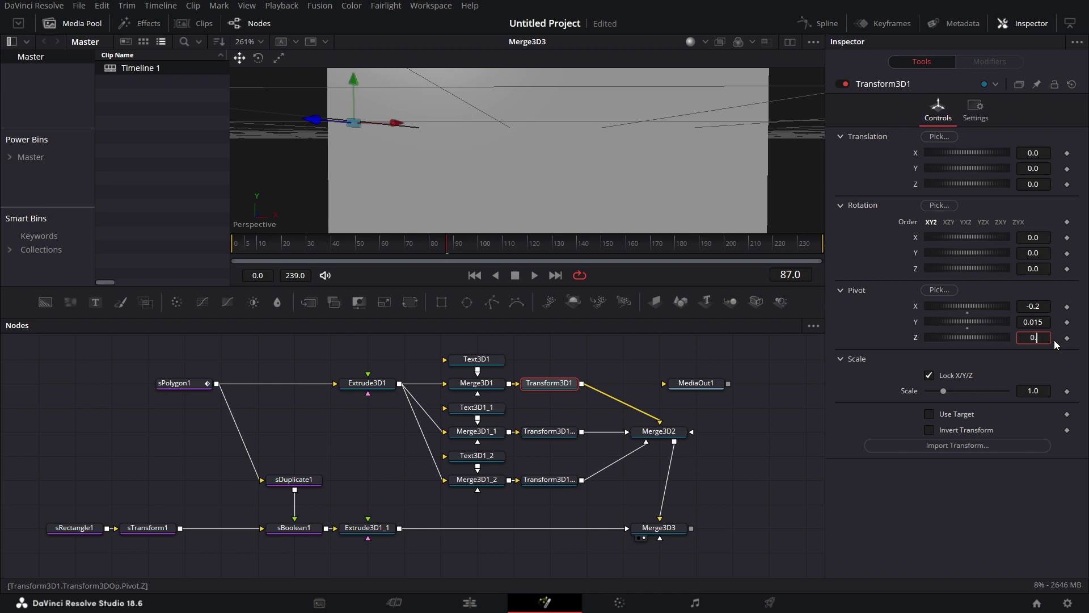
{"action": "type", "text": "4"}
{"action": "key", "text": "Tab"}
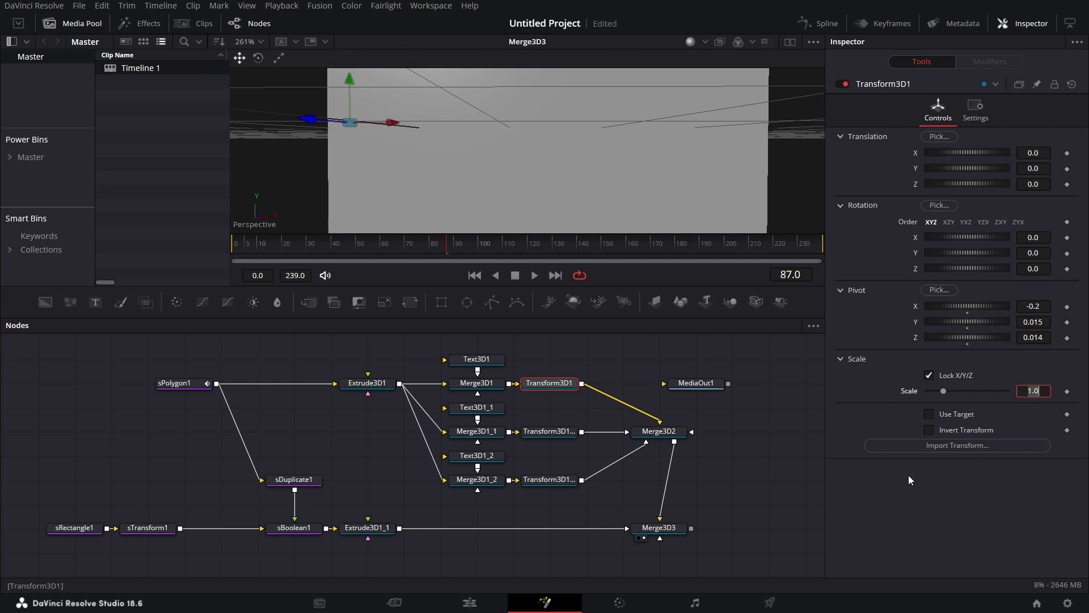
{"action": "left_click_drag", "start_coordinate": [969, 237], "coordinate": [1013, 243]}
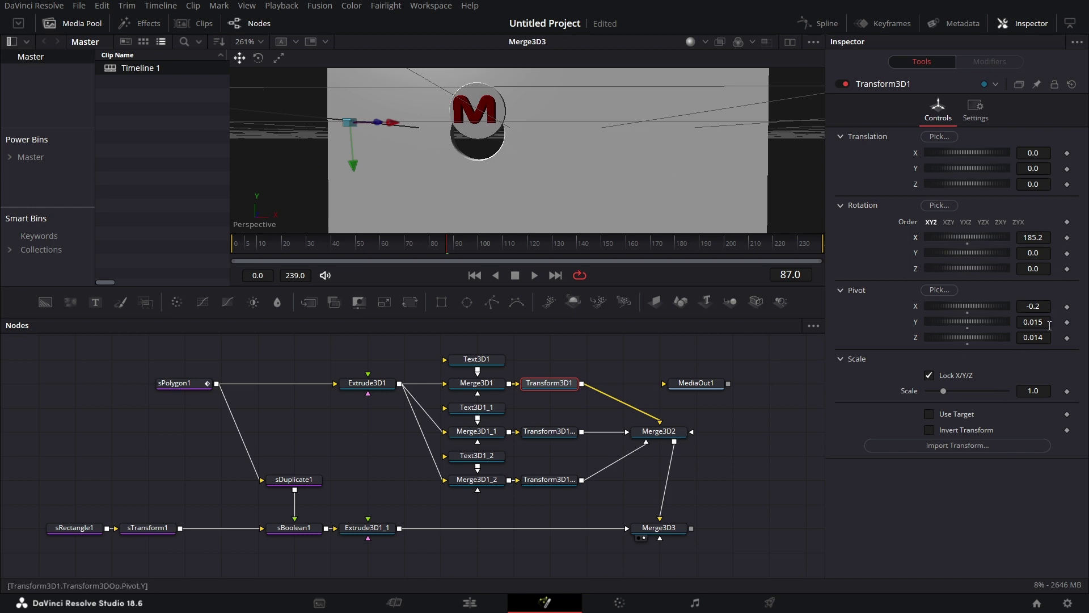
- Refine the pivot of Transform3D1 to X 0, Y -0.0156, Z 0.0127 and set its X rotation to 180
{"action": "left_click_drag", "start_coordinate": [1041, 323], "coordinate": [1024, 323]}
{"action": "left_click_drag", "start_coordinate": [1036, 234], "coordinate": [1065, 234]}
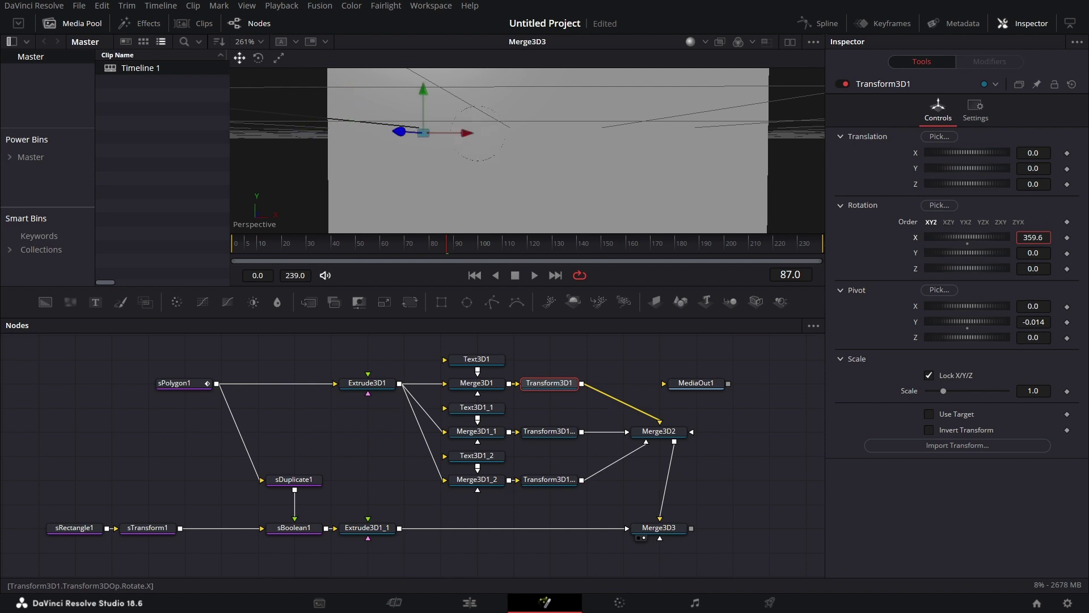
{"action": "left_click_drag", "start_coordinate": [1064, 234], "coordinate": [1032, 235]}
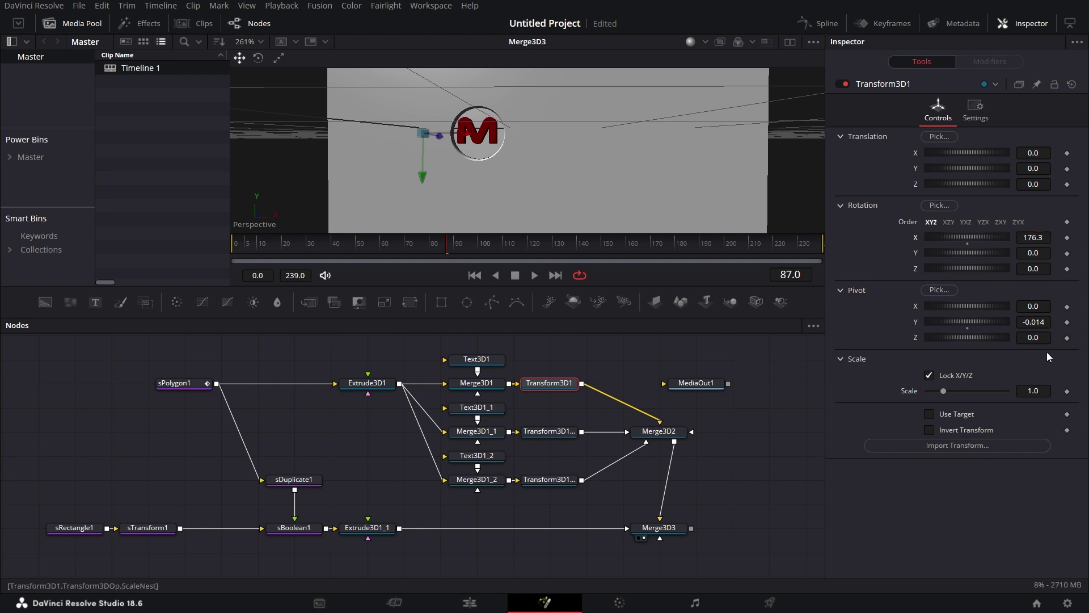
{"action": "left_click_drag", "start_coordinate": [1037, 339], "coordinate": [1039, 339]}
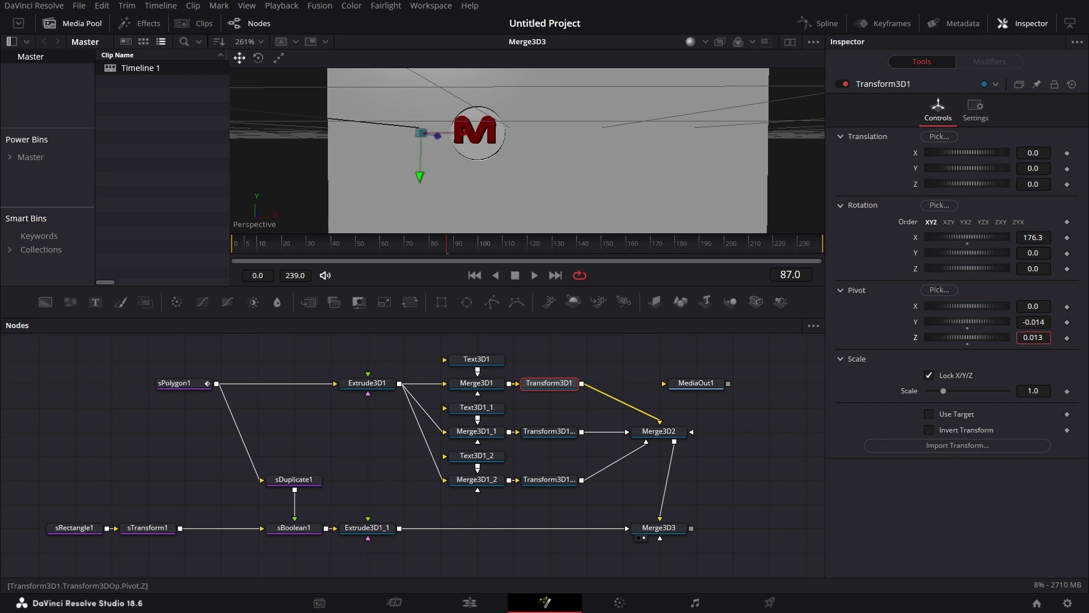
{"action": "left_click_drag", "start_coordinate": [1038, 339], "coordinate": [1043, 340]}
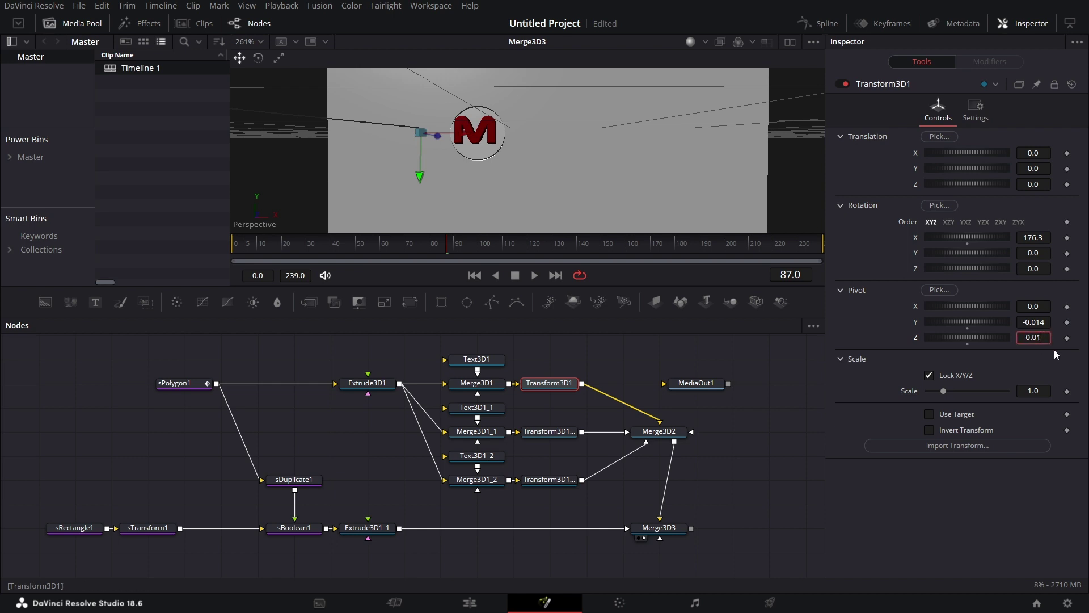
{"action": "type", "text": "4"}
{"action": "key", "text": "Tab"}
{"action": "left_click_drag", "start_coordinate": [526, 165], "coordinate": [580, 179]}
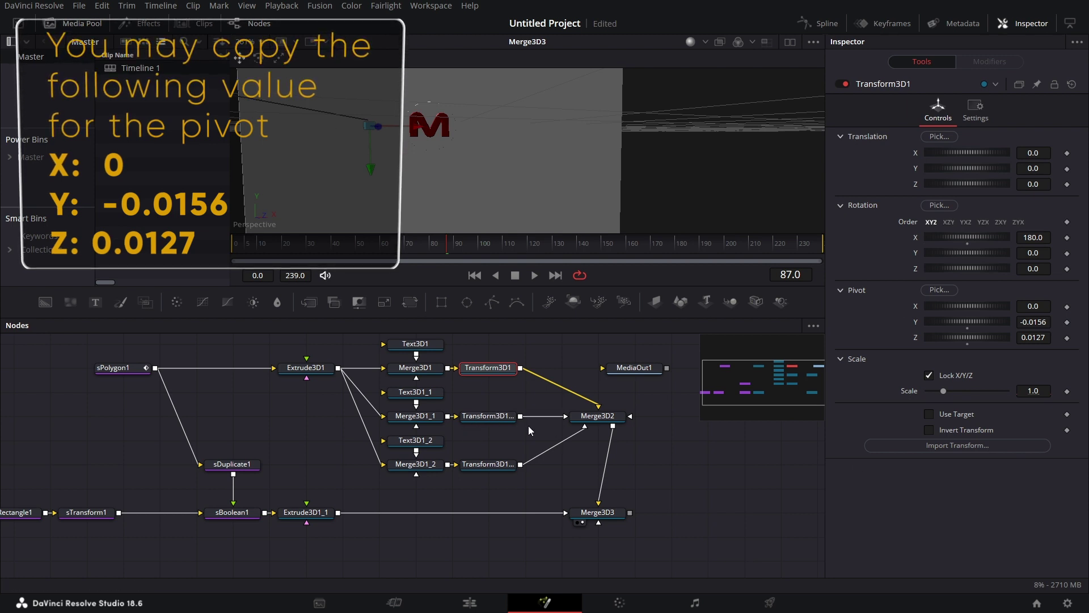
- Replace the transform node after Merge3D1_1 with a pasted copy of Transform3D1
{"action": "left_click", "coordinate": [494, 415]}
{"action": "key", "text": "Delete"}
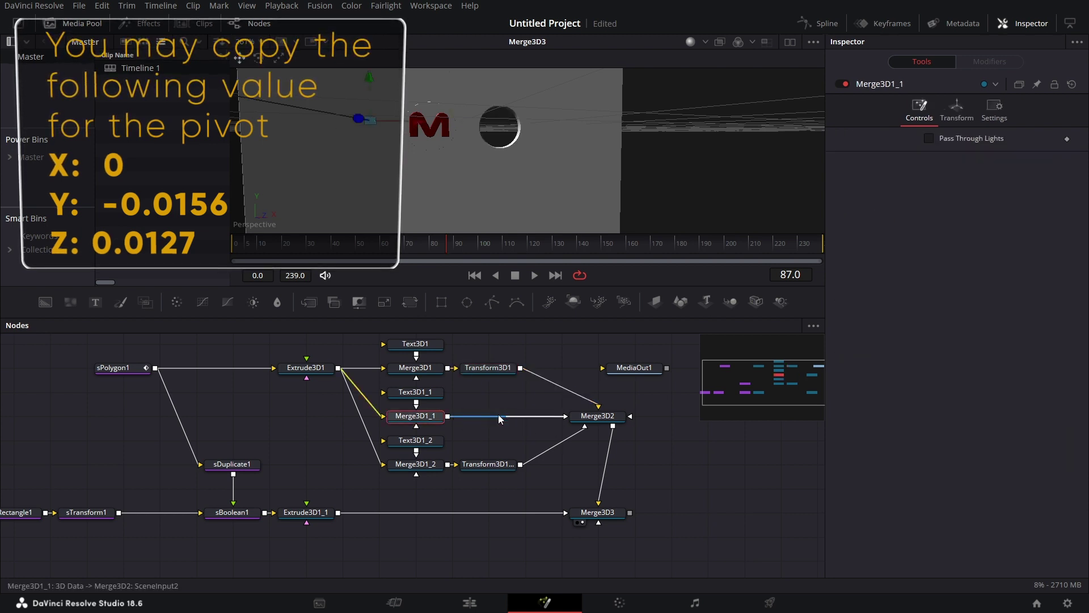
{"action": "left_click", "coordinate": [504, 369]}
{"action": "right_click", "coordinate": [503, 369]}
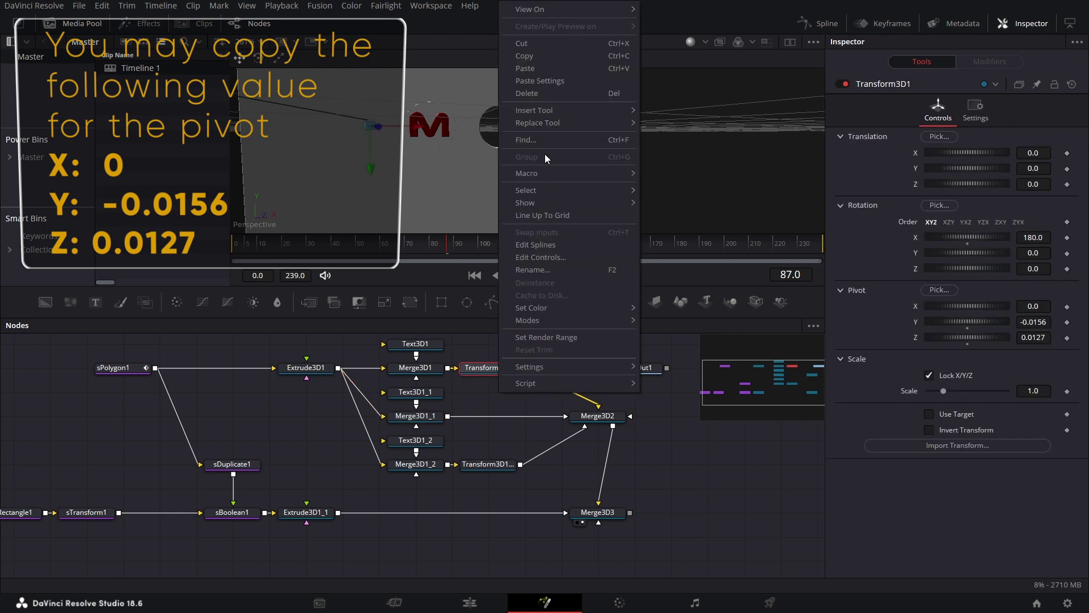
{"action": "left_click", "coordinate": [528, 56]}
{"action": "left_click", "coordinate": [440, 420]}
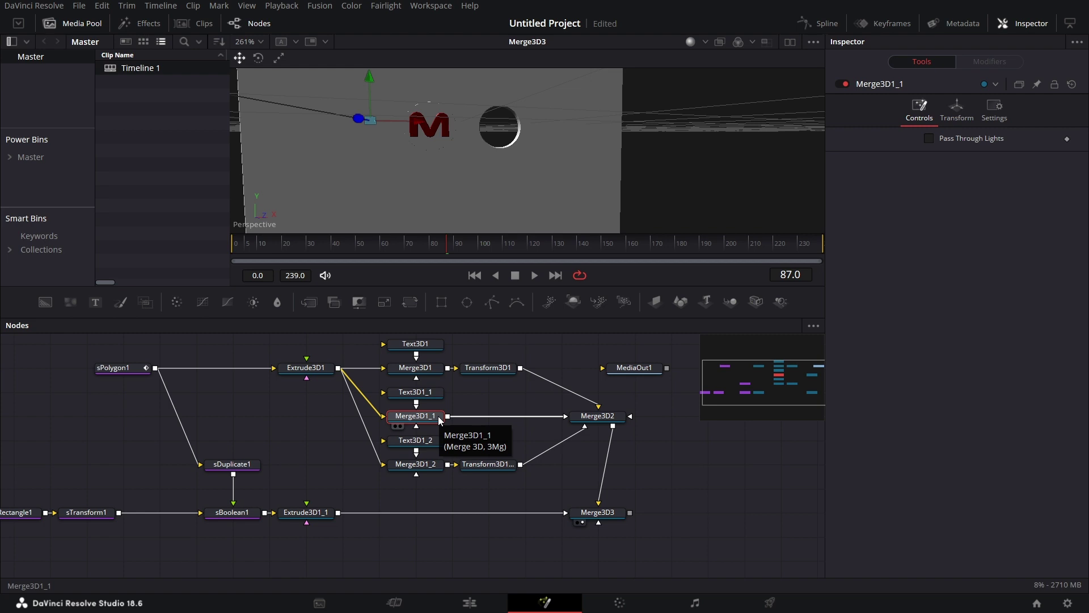
{"action": "key", "text": "shift+space"}
{"action": "type", "text": "str"}
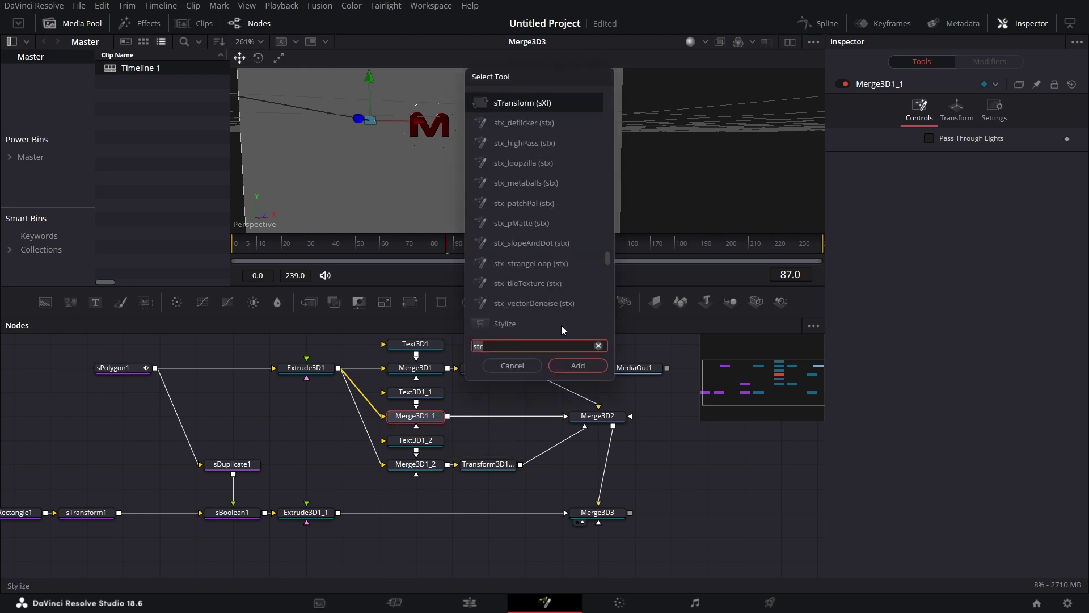
{"action": "left_click", "coordinate": [517, 370]}
{"action": "key", "text": "ctrl+v"}
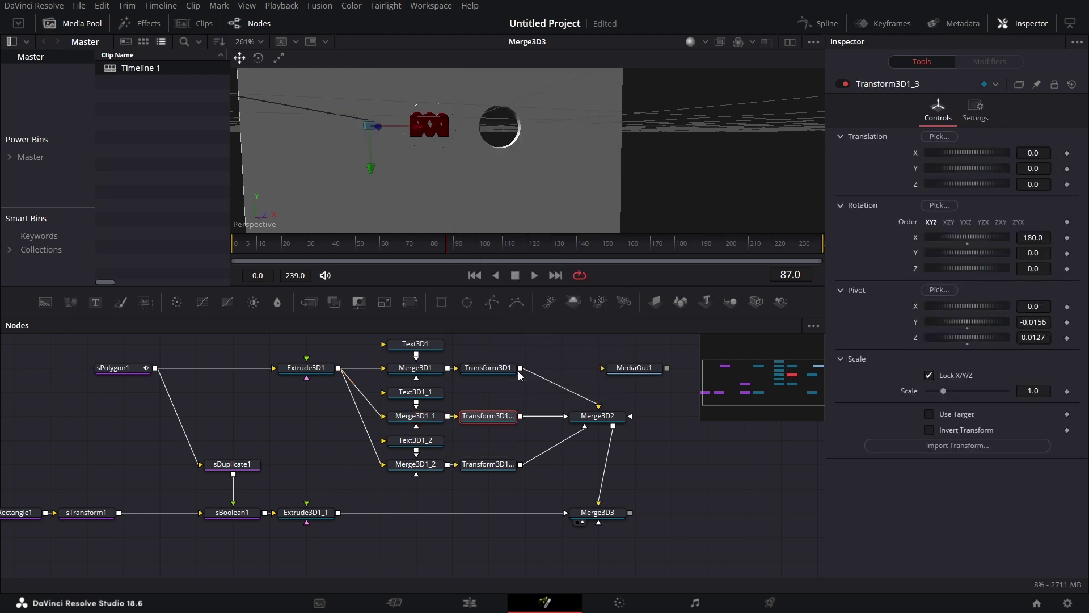
- Replace the transform node after Merge3D1_2 with another copy of Transform3D1
{"action": "left_click", "coordinate": [503, 465]}
{"action": "key", "text": "Delete"}
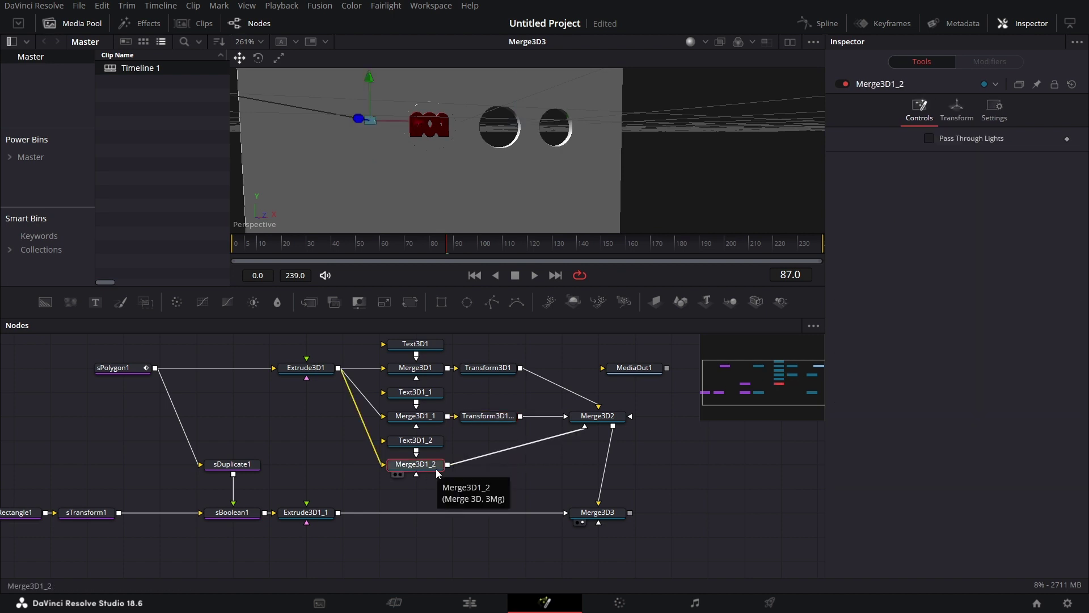
{"action": "key", "text": "ctrl+v"}
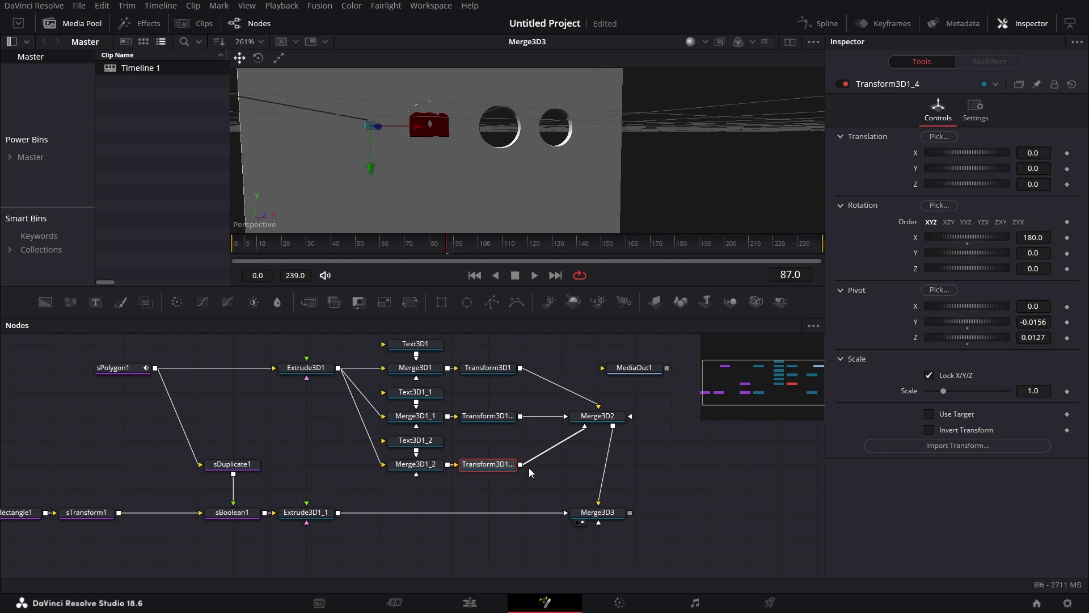
{"action": "left_click", "coordinate": [543, 478]}
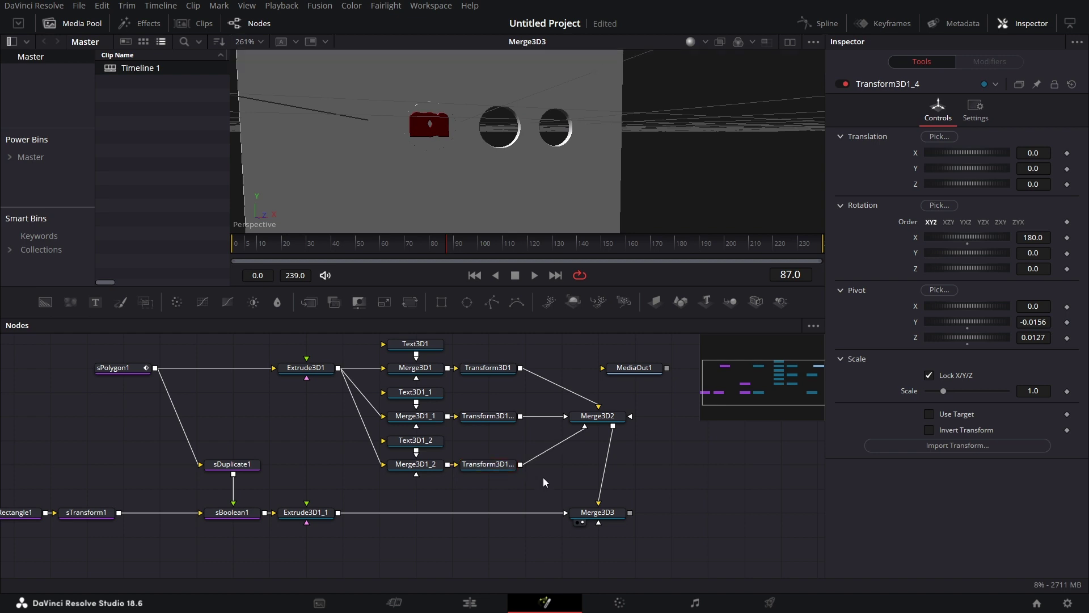
- Set the X translation of Transform3D1_3, the transform after Merge3D1_1, to 0.224
{"action": "left_click", "coordinate": [497, 421]}
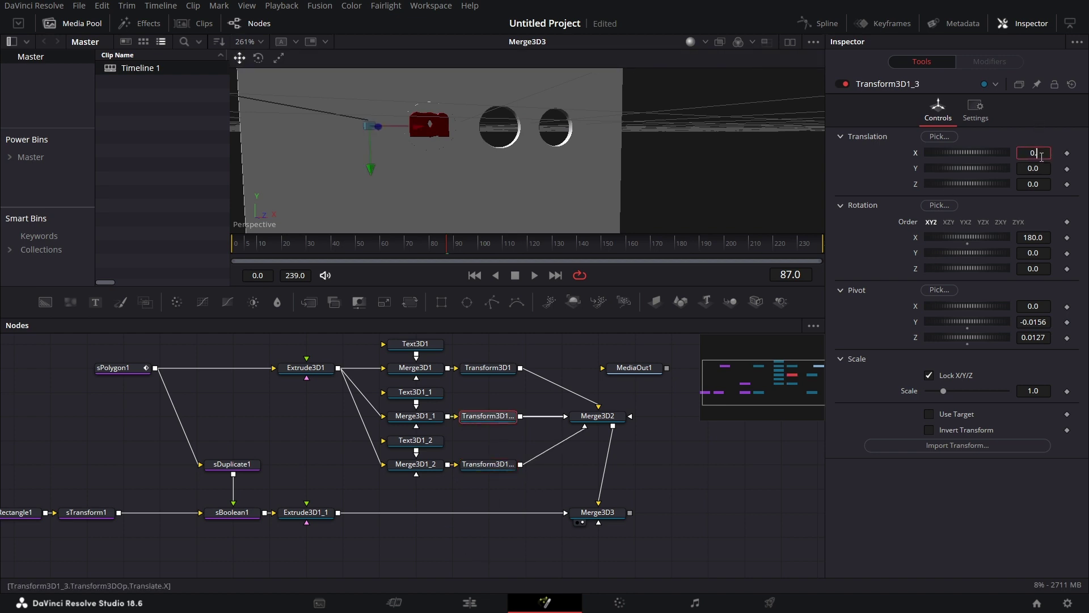
{"action": "left_click", "coordinate": [1042, 157]}
{"action": "type", "text": "0.224"}
{"action": "key", "text": "Tab"}
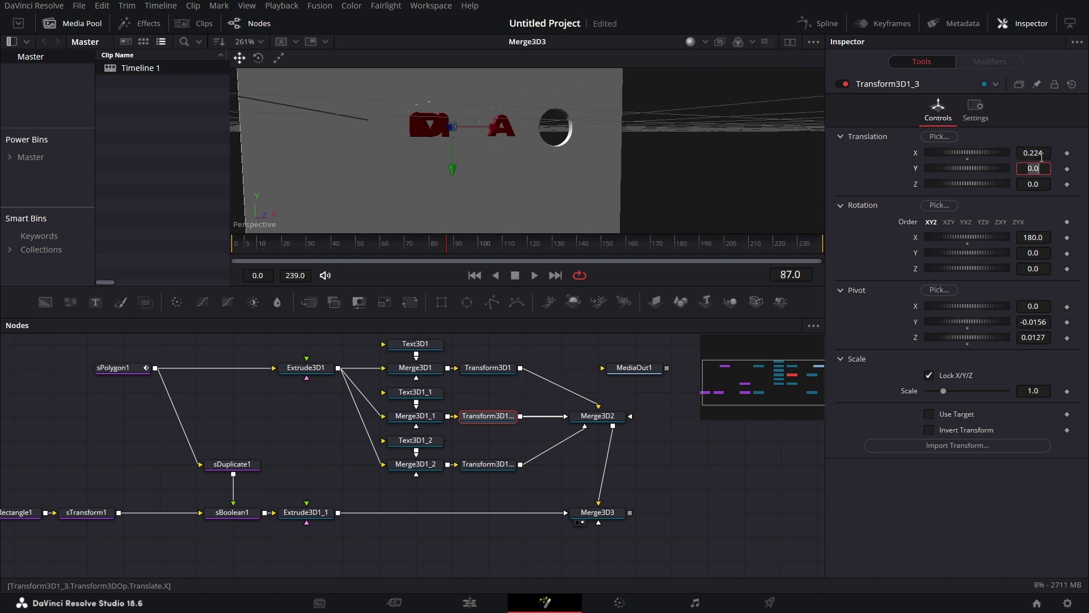
- Set the X translation of Transform3D1_4 to 0.448 and check the three letters against the wall
{"action": "left_click", "coordinate": [498, 464]}
{"action": "left_click", "coordinate": [1044, 153]}
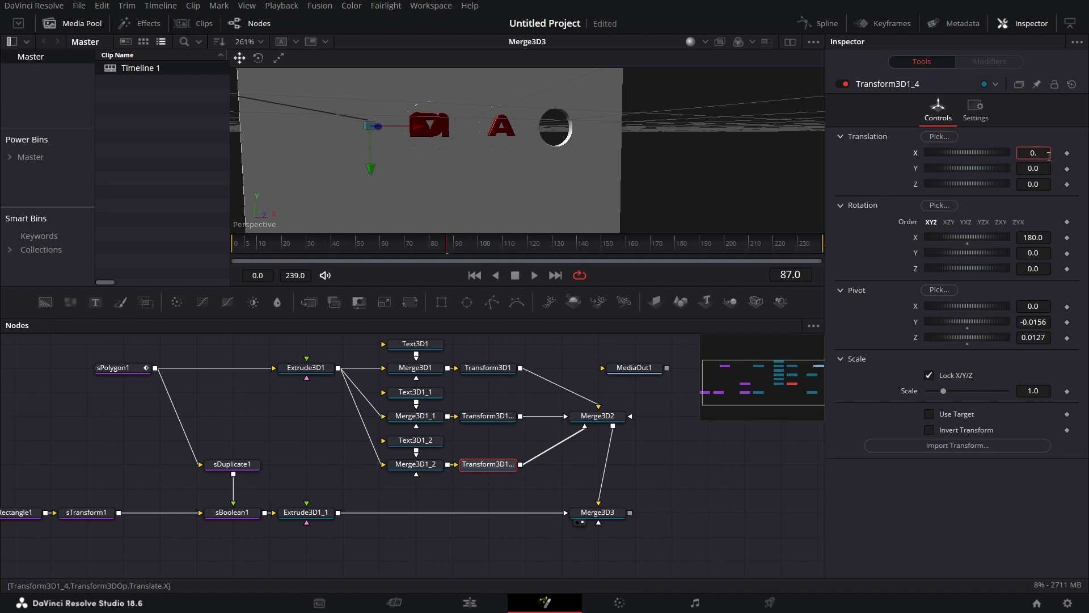
{"action": "type", "text": "0.448"}
{"action": "key", "text": "Tab"}
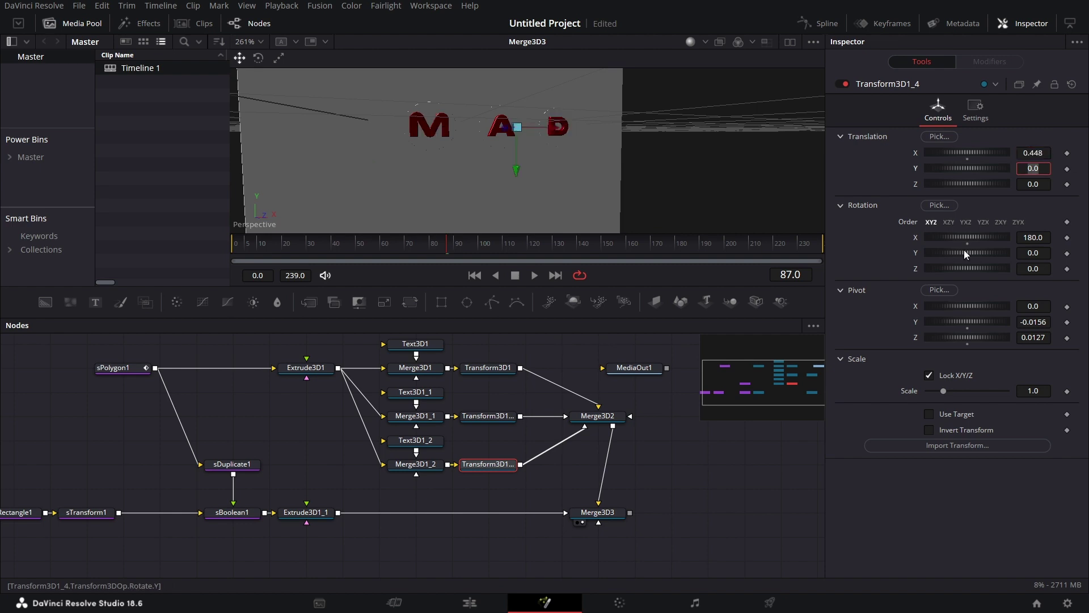
{"action": "left_click_drag", "start_coordinate": [561, 159], "coordinate": [460, 195]}
{"action": "left_click_drag", "start_coordinate": [532, 182], "coordinate": [565, 172]}
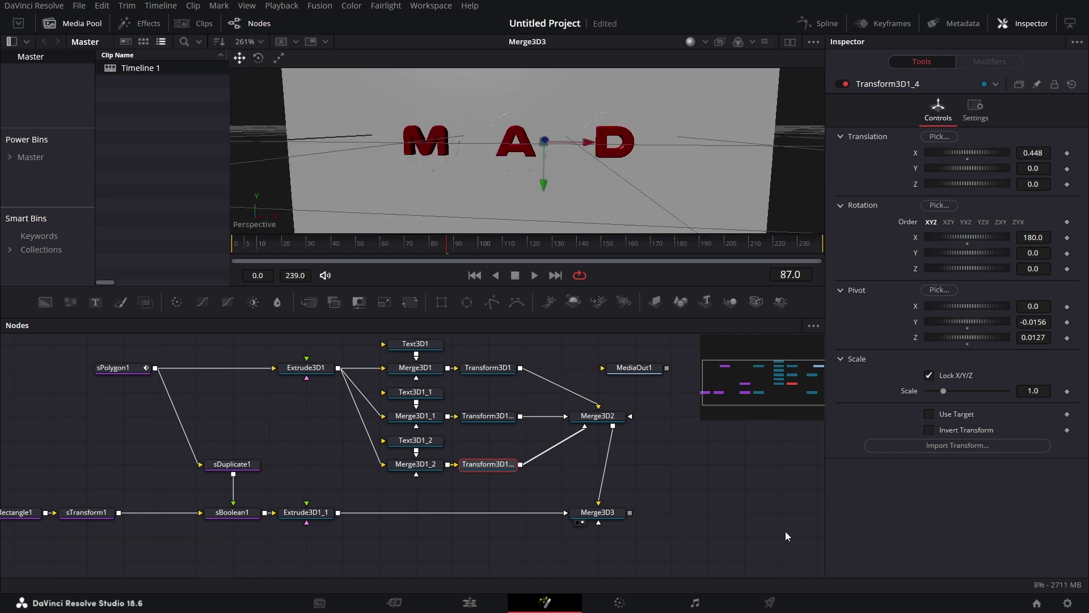
- Rotate Transform3D1_3 about X to 359.8 to test the flip of the middle disc
{"action": "left_click_drag", "start_coordinate": [785, 531], "coordinate": [759, 532]}
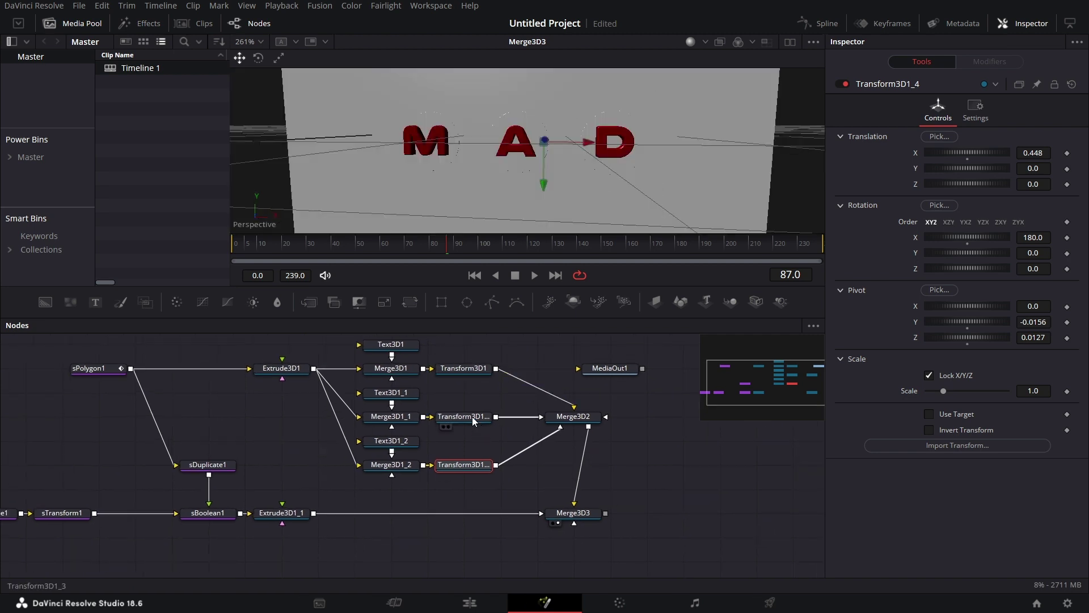
{"action": "left_click", "coordinate": [464, 416]}
{"action": "left_click_drag", "start_coordinate": [1036, 238], "coordinate": [1083, 239]}
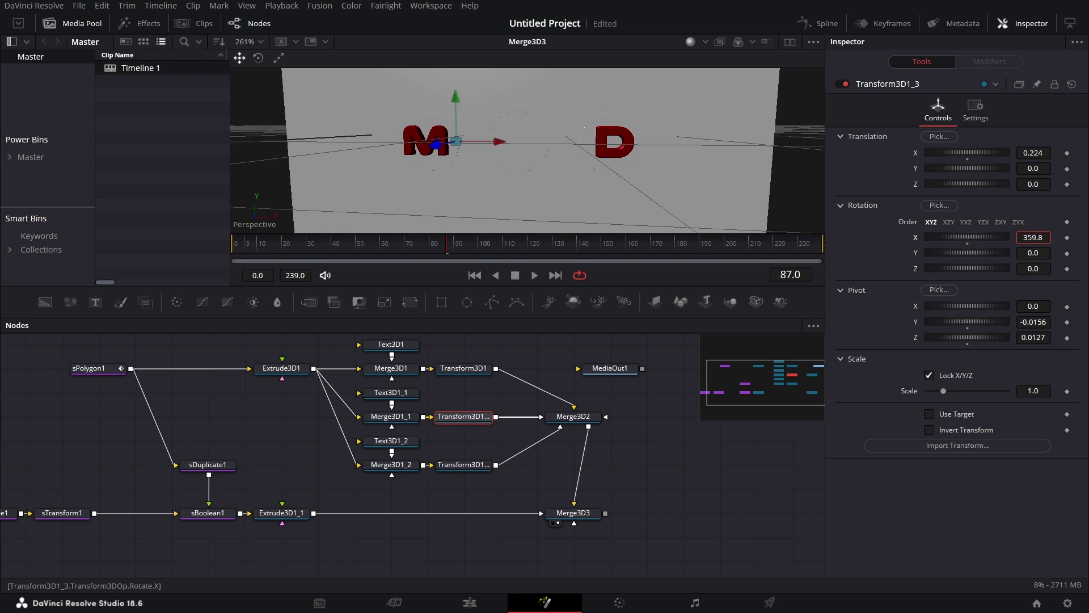
- Reset the X rotation of Transform3D1_3, Transform3D1 and Transform3D1_4 to 0.0 and save the project
{"action": "double_click", "coordinate": [913, 235]}
{"action": "left_click", "coordinate": [457, 369]}
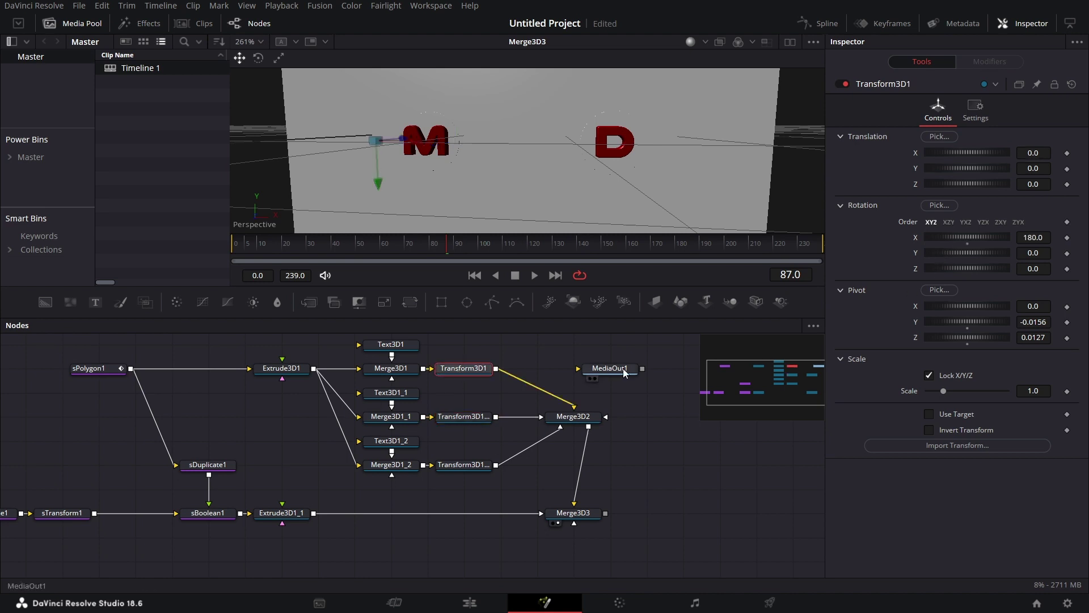
{"action": "double_click", "coordinate": [917, 237]}
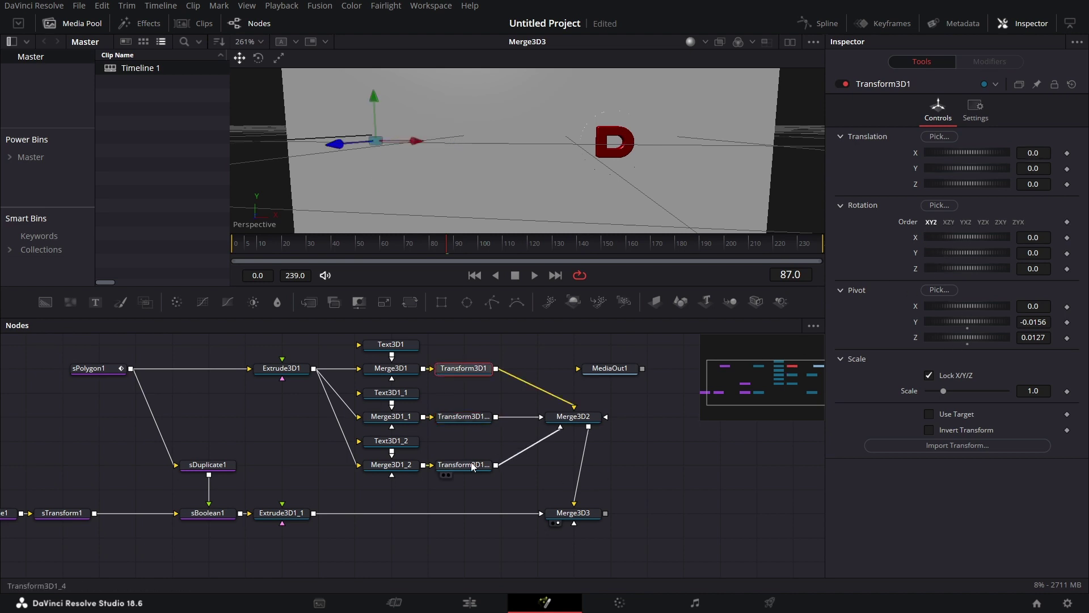
{"action": "left_click", "coordinate": [464, 465]}
{"action": "double_click", "coordinate": [917, 237]}
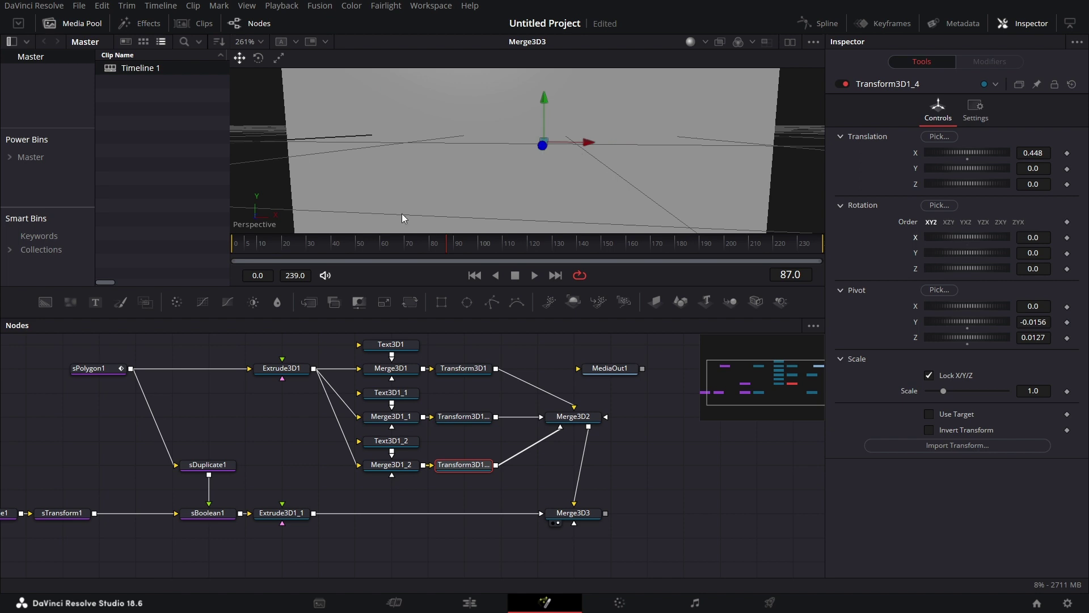
{"action": "left_click_drag", "start_coordinate": [739, 526], "coordinate": [716, 533]}
{"action": "key", "text": "ctrl+s"}
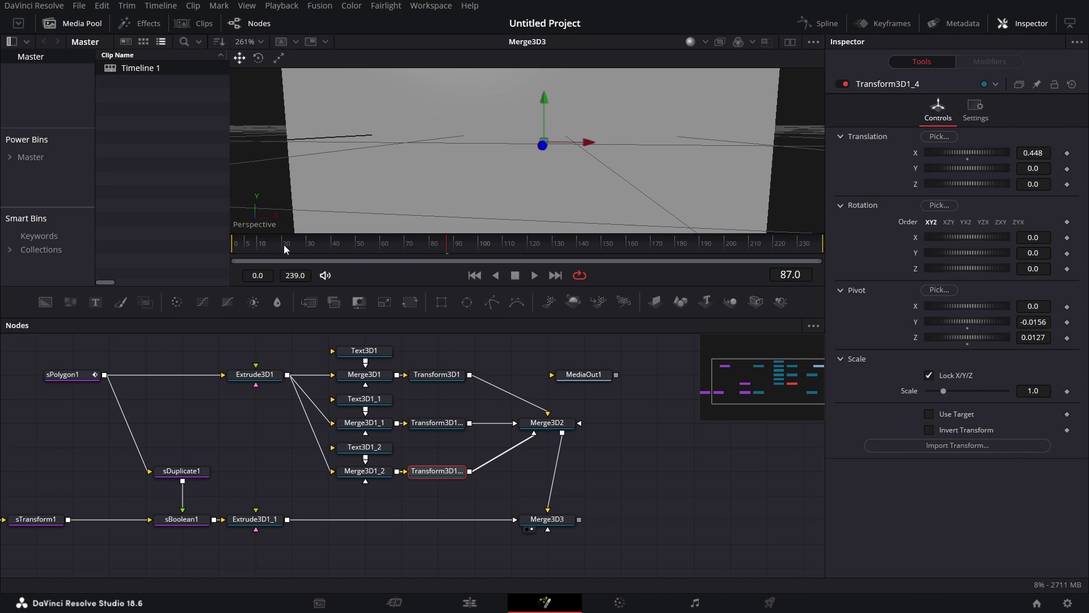
- Keyframe Transform3D1's X rotation at 0.0 on frame 20 and at 180 on frame 50
{"action": "left_click", "coordinate": [281, 244]}
{"action": "left_click", "coordinate": [444, 373]}
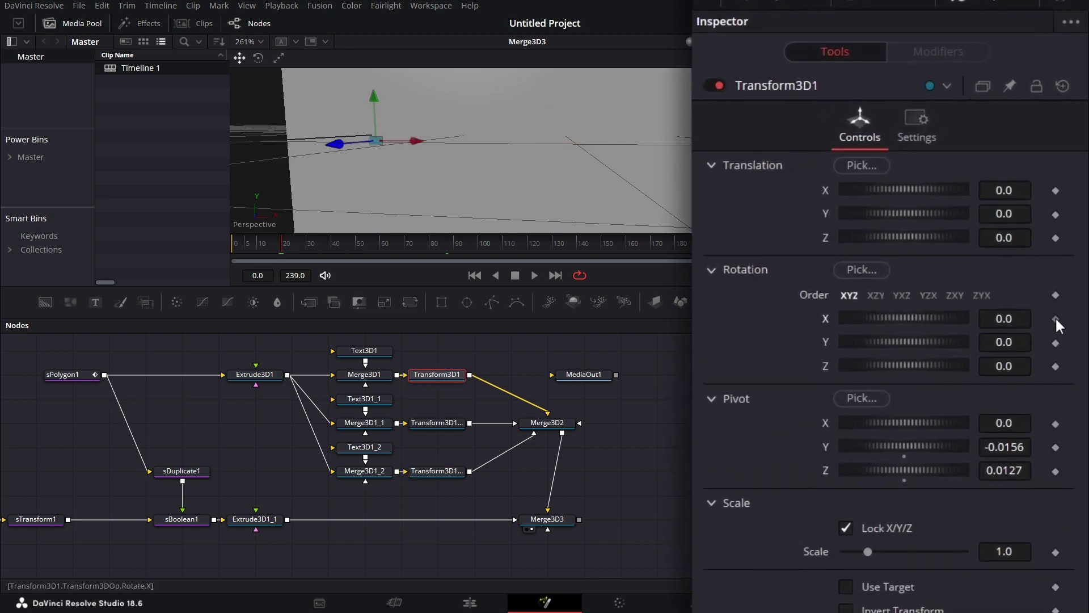
{"action": "left_click", "coordinate": [1055, 319]}
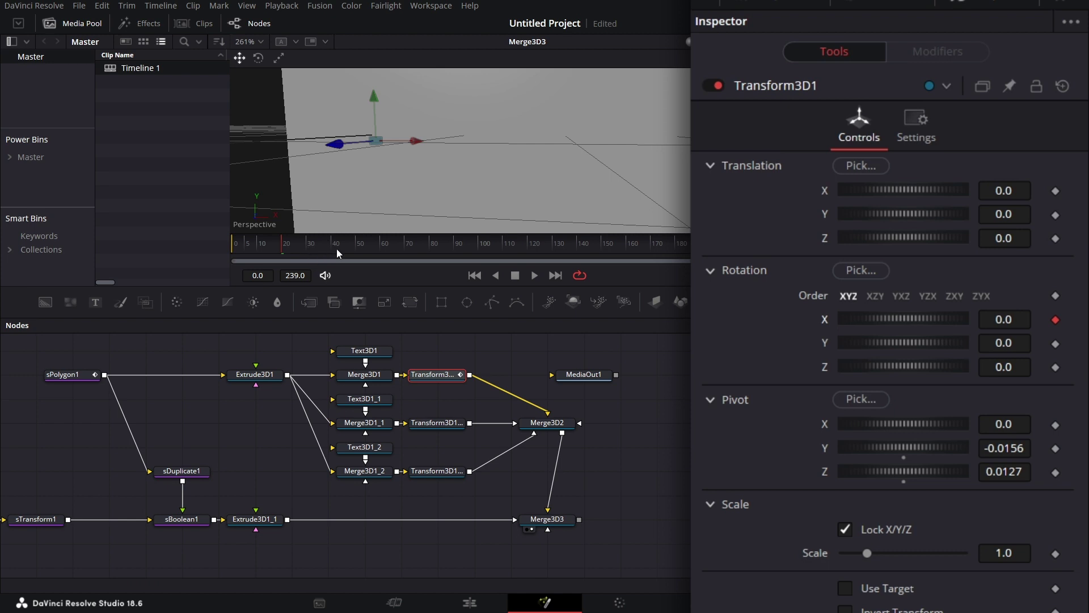
{"action": "left_click", "coordinate": [356, 242]}
{"action": "left_click", "coordinate": [1017, 321]}
{"action": "type", "text": "180"}
{"action": "key", "text": "Tab"}
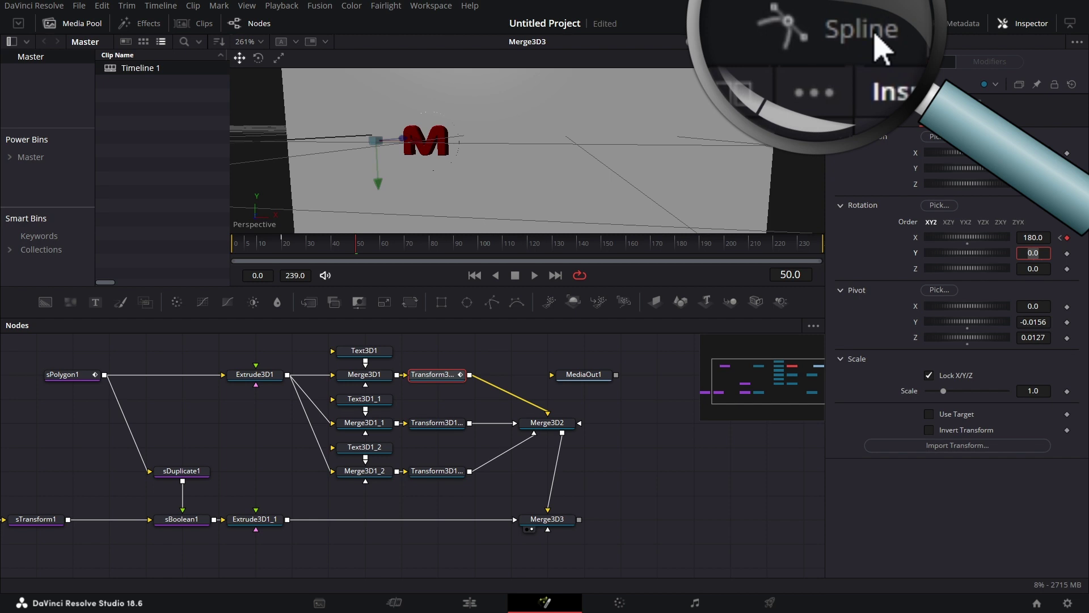
- Show Transform3D1's X Rotation curve in the Spline editor, fitted to the graph area
{"action": "left_click", "coordinate": [848, 23]}
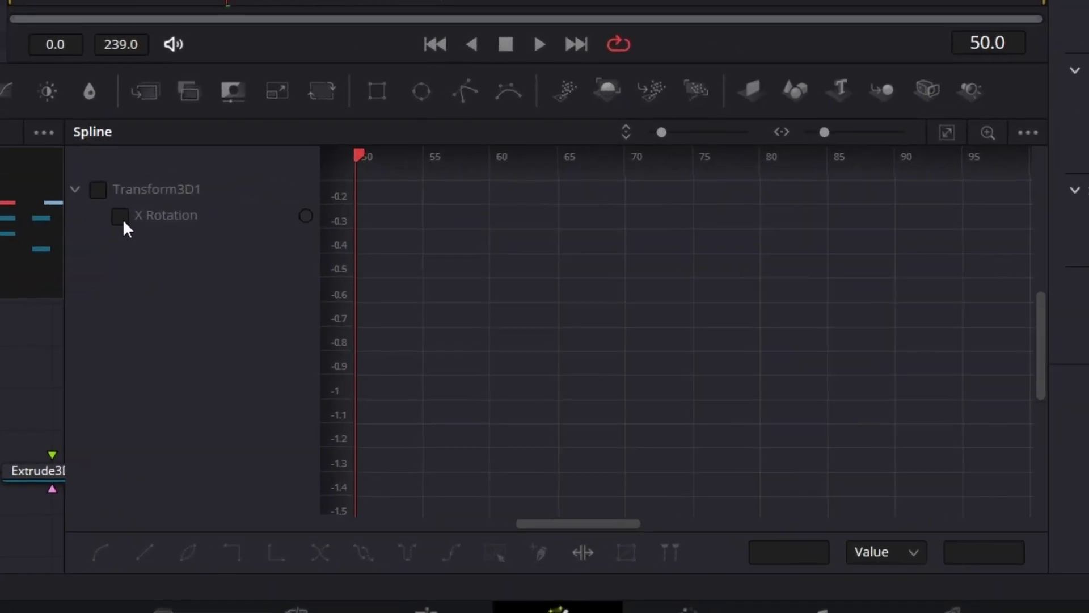
{"action": "left_click", "coordinate": [122, 218]}
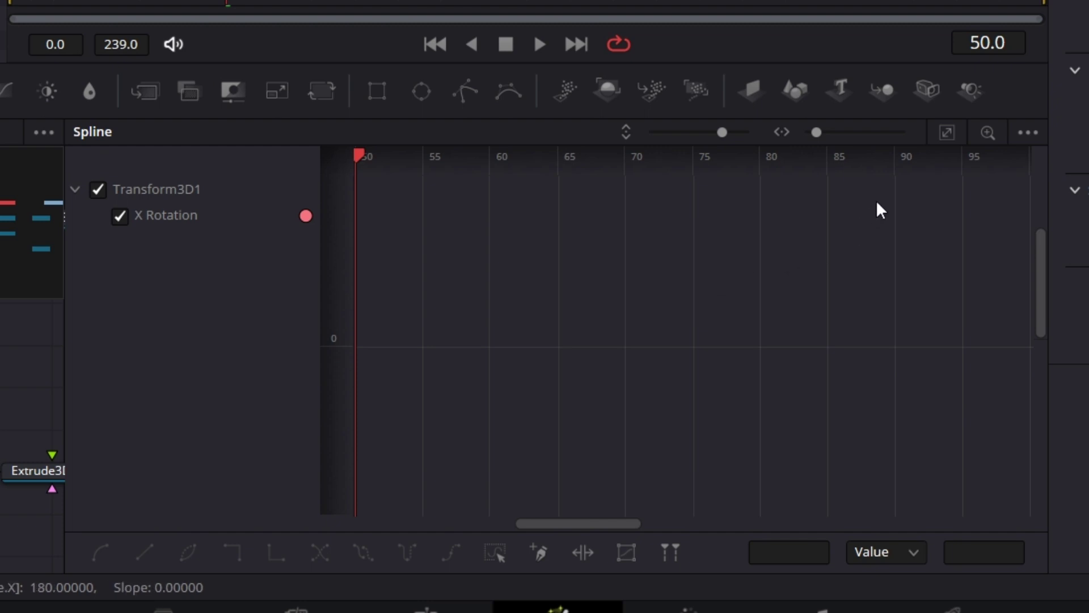
{"action": "left_click", "coordinate": [948, 132]}
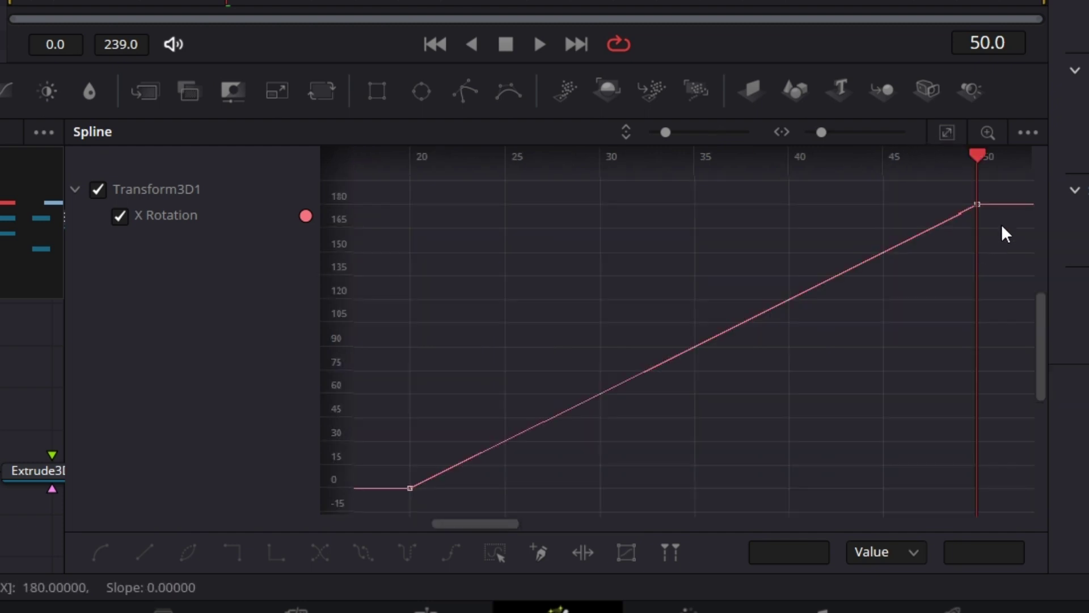
- Bend the X Rotation curve to ease out of frame 20 and overshoot 180 just before frame 50, and preview the flip
{"action": "left_click", "coordinate": [977, 204]}
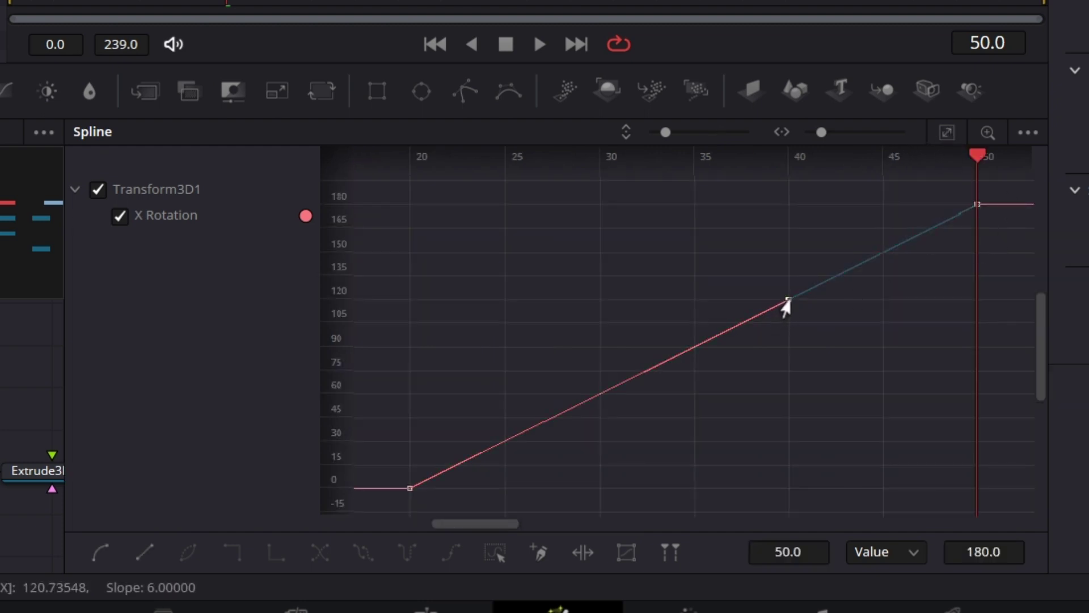
{"action": "left_click_drag", "start_coordinate": [787, 301], "coordinate": [785, 206]}
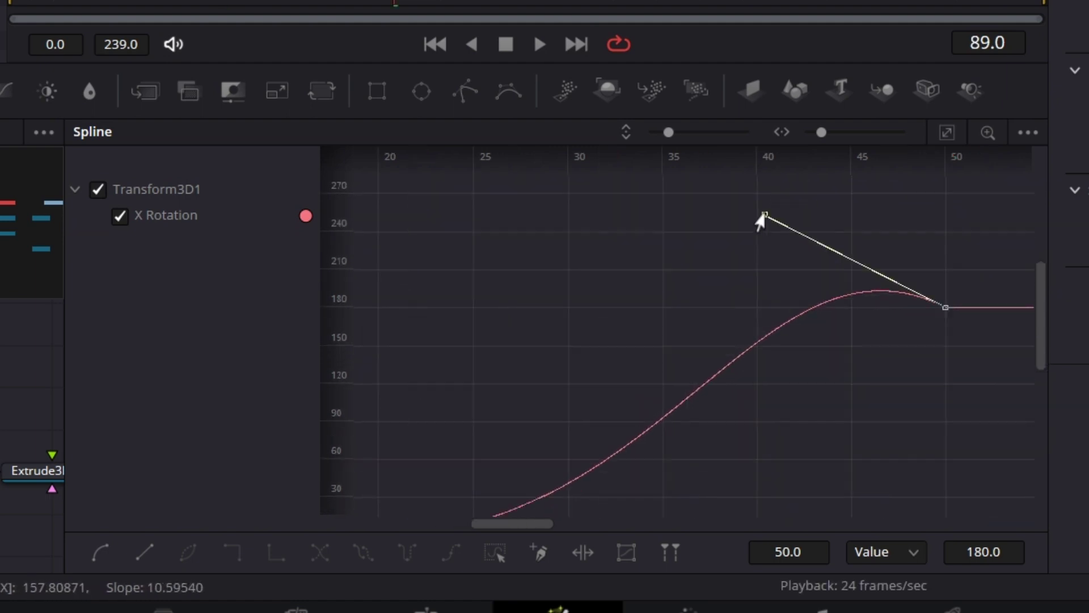
{"action": "left_click_drag", "start_coordinate": [764, 214], "coordinate": [615, 249]}
{"action": "left_click_drag", "start_coordinate": [1021, 428], "coordinate": [1042, 290]}
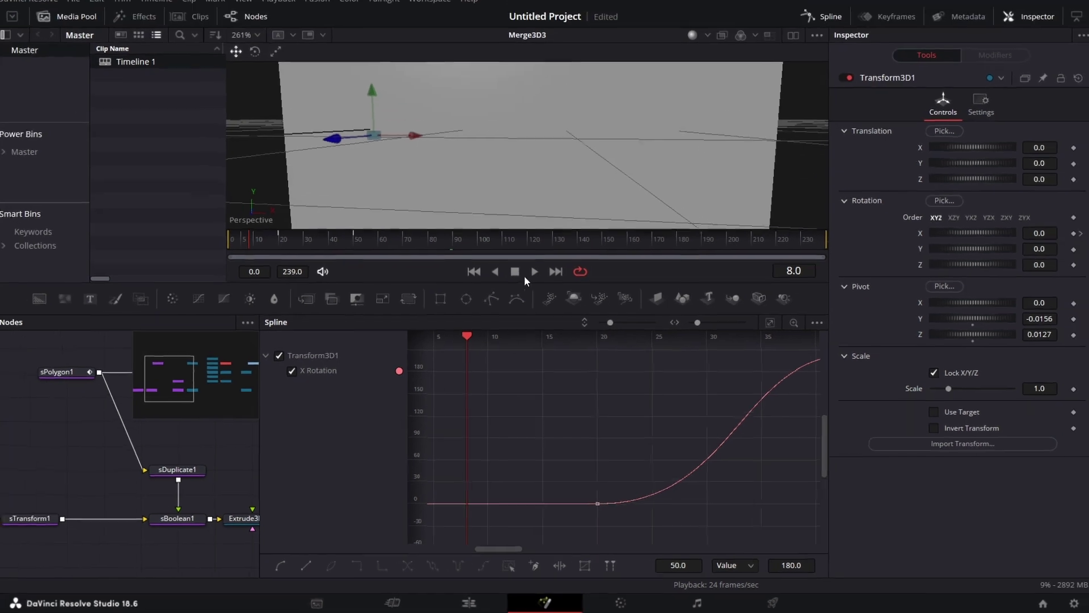
{"action": "left_click", "coordinate": [538, 46]}
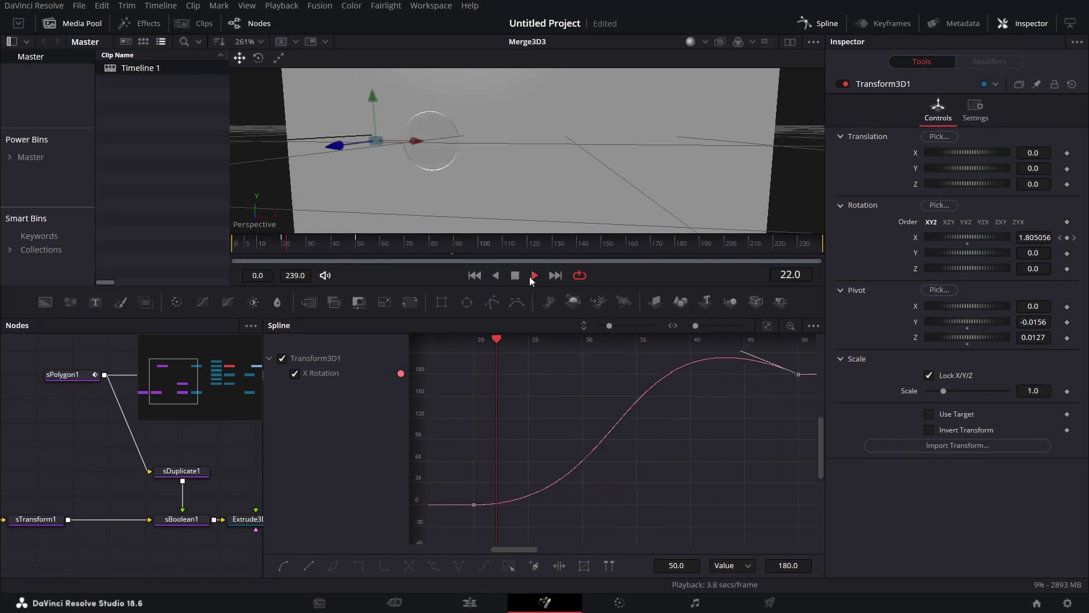
{"action": "left_click", "coordinate": [515, 275]}
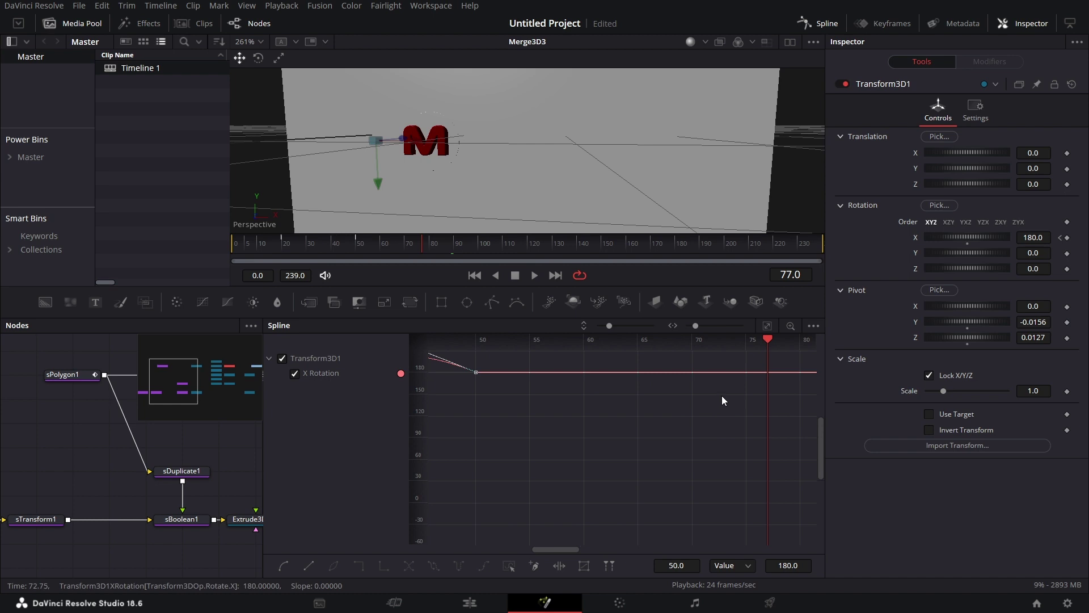
- Pull the frame 20 keyframe's outgoing handle down so the rotation dips below 0 before the flip, and play it back from frame 0
{"action": "left_click", "coordinate": [766, 328]}
{"action": "scroll", "coordinate": [511, 473], "scroll_direction": "up", "scroll_amount": 3}
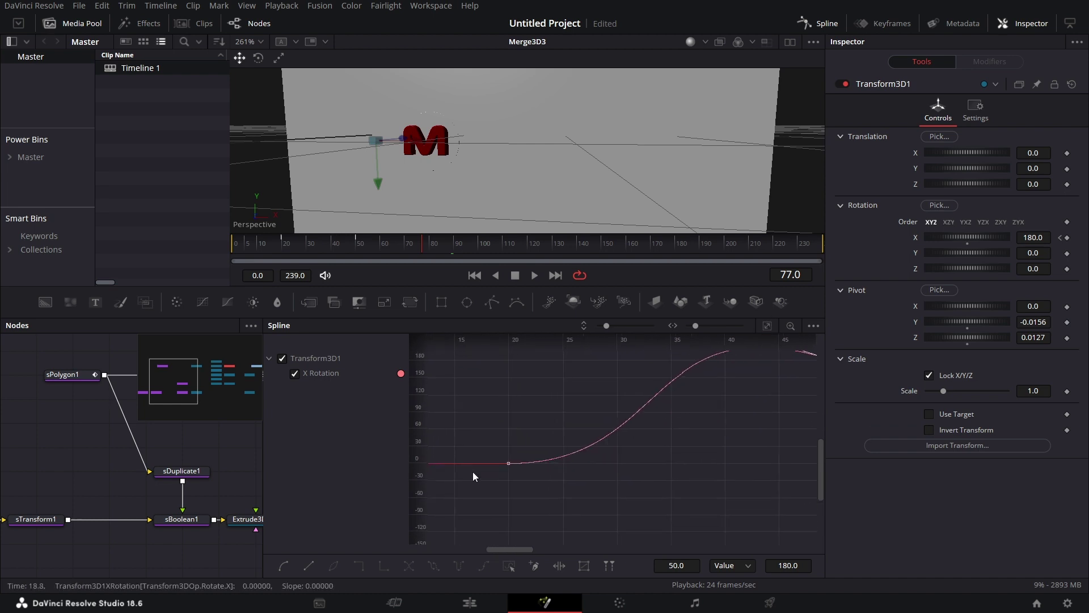
{"action": "left_click", "coordinate": [508, 464]}
{"action": "left_click_drag", "start_coordinate": [673, 464], "coordinate": [666, 537]}
{"action": "left_click", "coordinate": [236, 251]}
{"action": "left_click", "coordinate": [232, 258]}
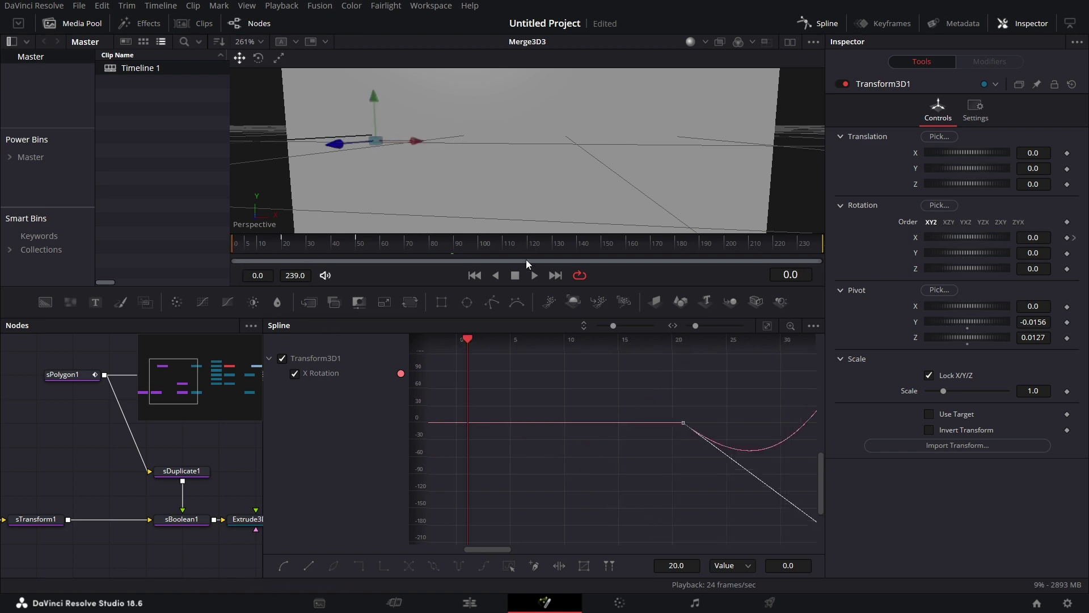
{"action": "left_click", "coordinate": [536, 276]}
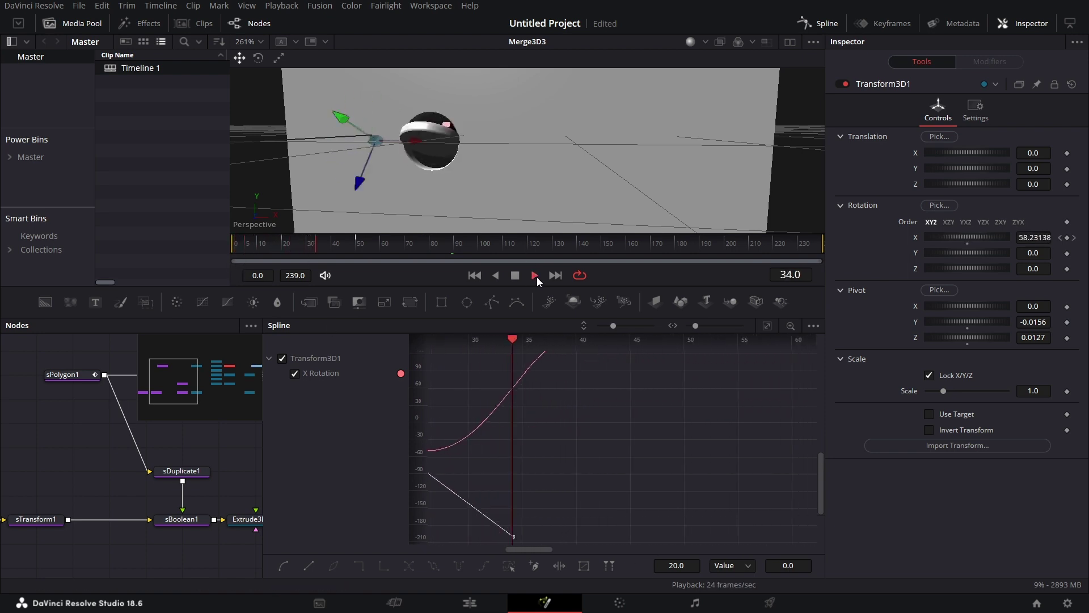
{"action": "left_click", "coordinate": [515, 275]}
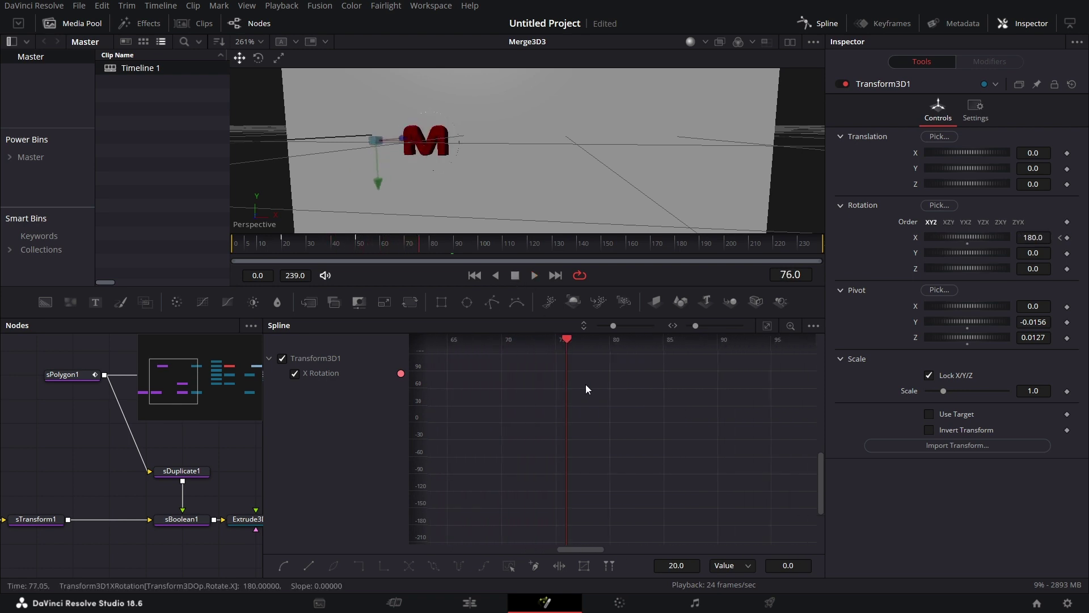
- Close the Spline editor and delete the transform nodes after Merge3D1_1 and Merge3D1_2
{"action": "left_click", "coordinate": [817, 24]}
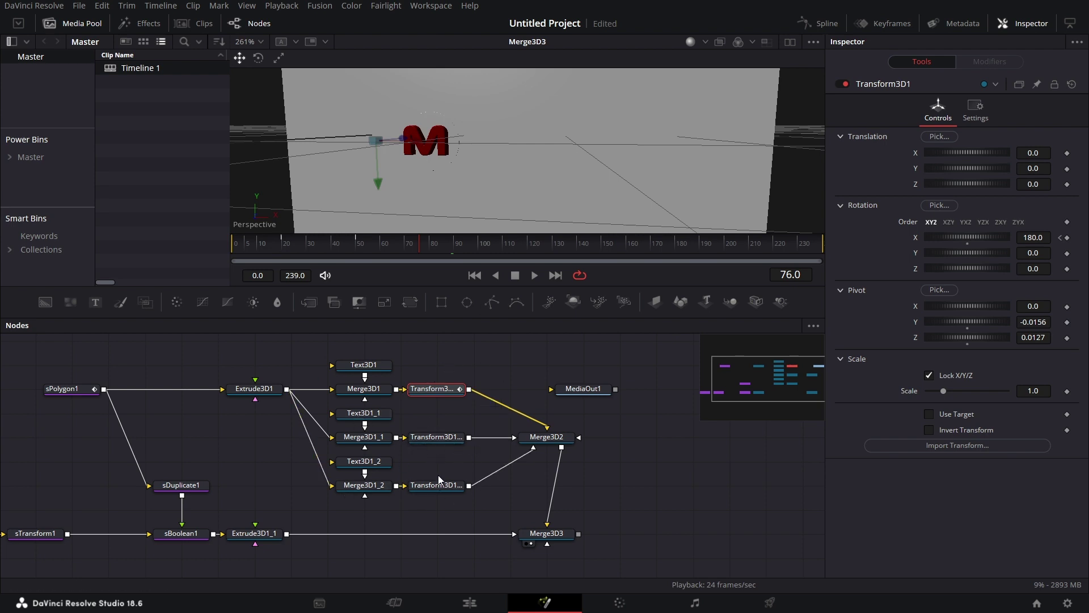
{"action": "left_click_drag", "start_coordinate": [453, 423], "coordinate": [432, 495]}
{"action": "key", "text": "Delete"}
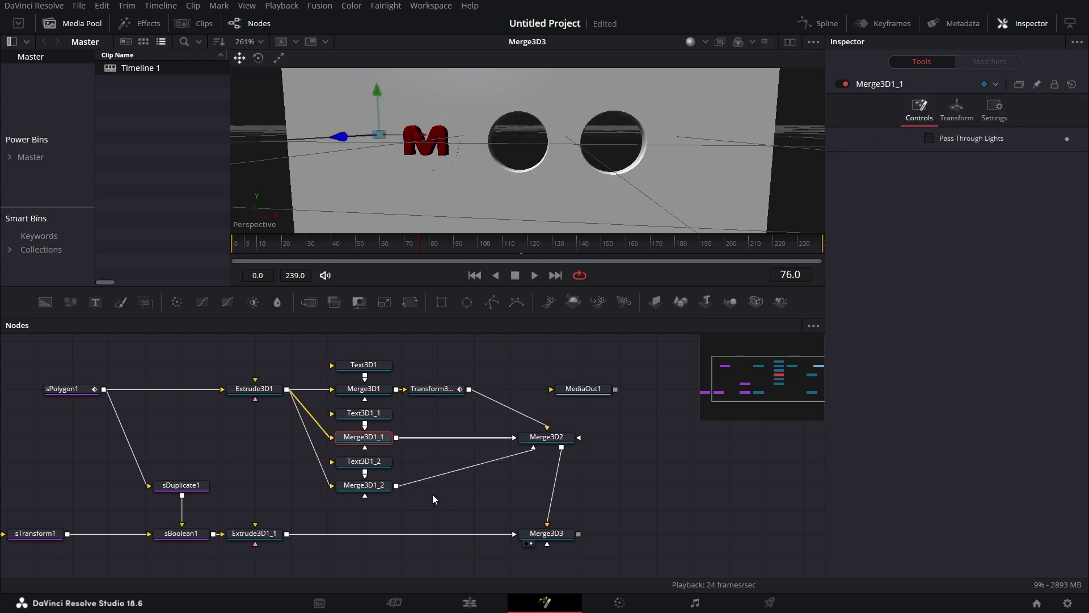
- Copy the animated Transform3D1 and paste it after Merge3D1_1 and after Merge3D1_2
{"action": "right_click", "coordinate": [437, 388]}
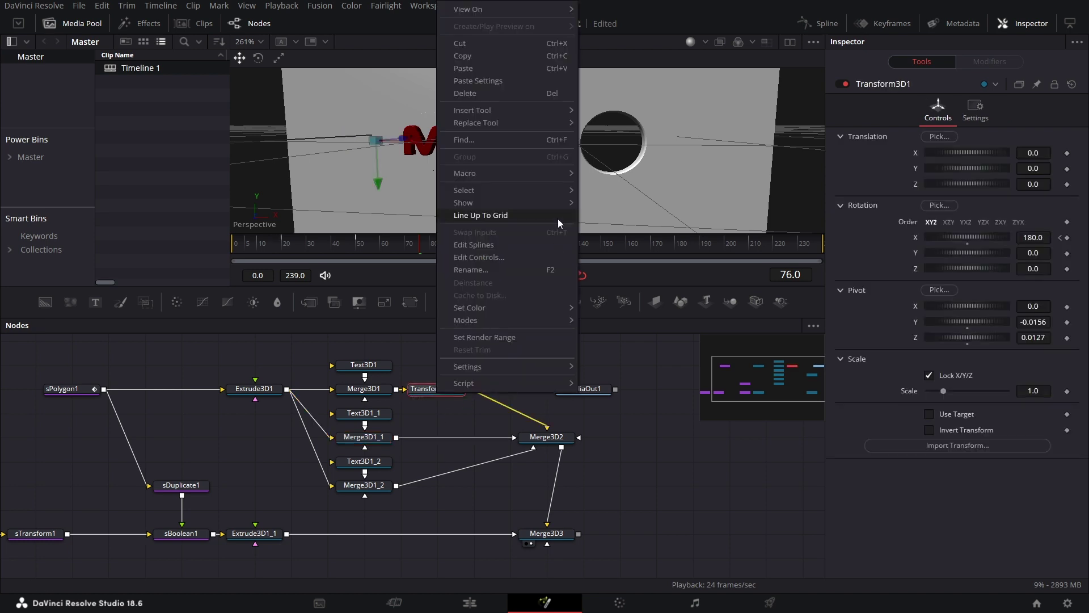
{"action": "left_click", "coordinate": [498, 56]}
{"action": "left_click", "coordinate": [384, 442]}
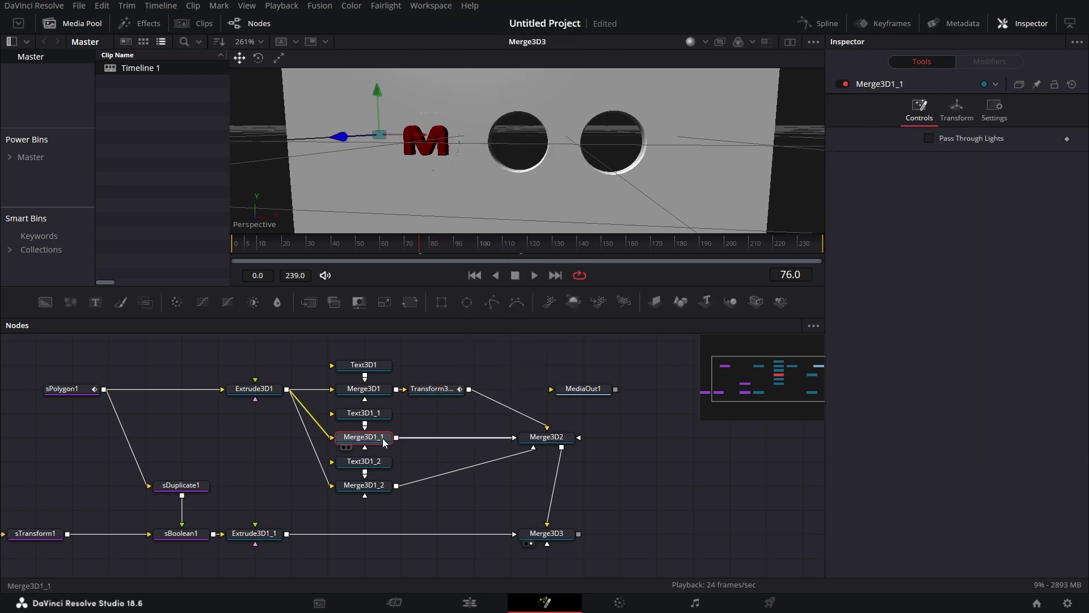
{"action": "key", "text": "ctrl+v"}
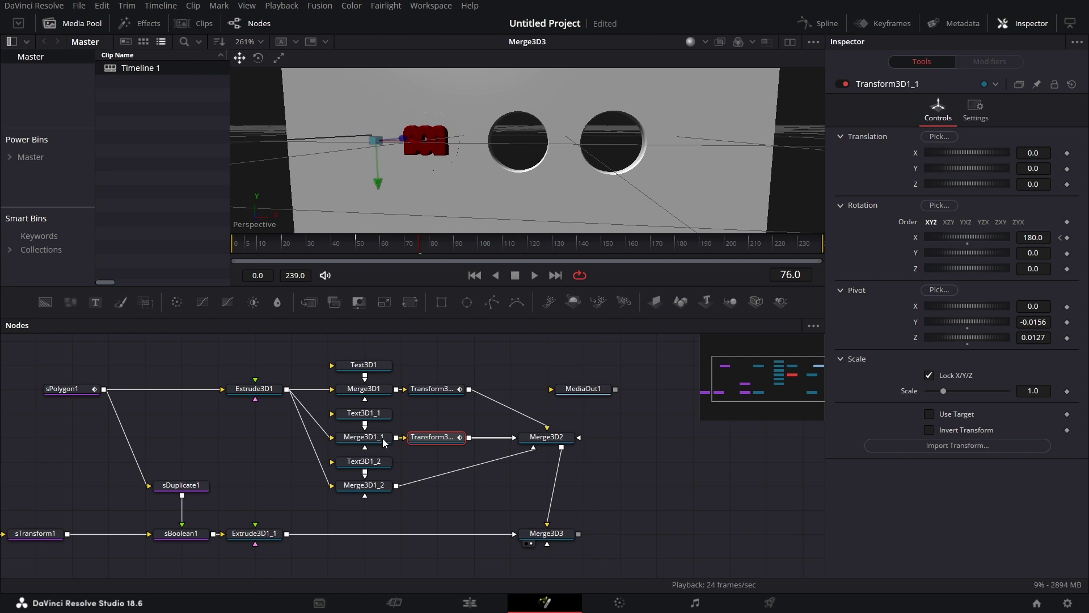
{"action": "left_click", "coordinate": [384, 489]}
{"action": "key", "text": "ctrl+v"}
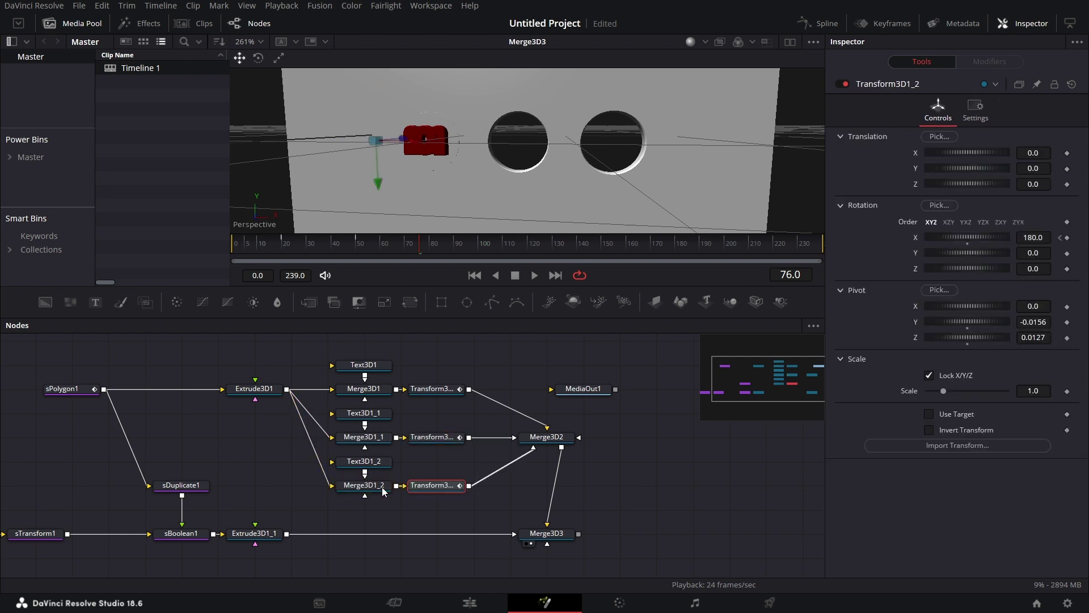
- Set the X translation of Transform3D1_1 to 0.224 and of Transform3D1_2 to 0.448
{"action": "left_click", "coordinate": [432, 438]}
{"action": "left_click", "coordinate": [1044, 154]}
{"action": "type", "text": "0.224"}
{"action": "key", "text": "Tab"}
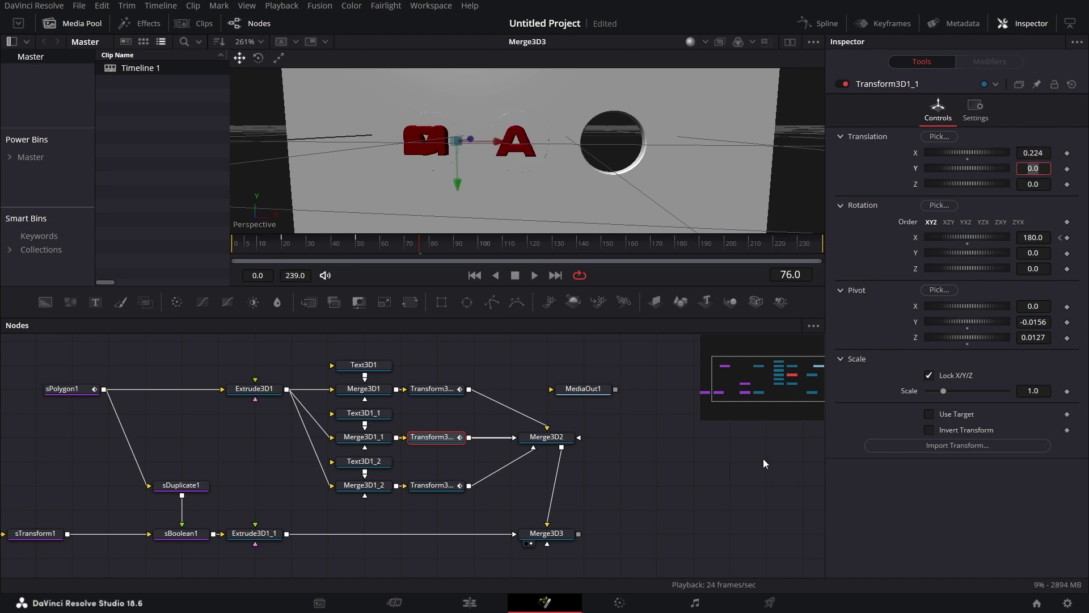
{"action": "left_click", "coordinate": [438, 489]}
{"action": "left_click", "coordinate": [1038, 152]}
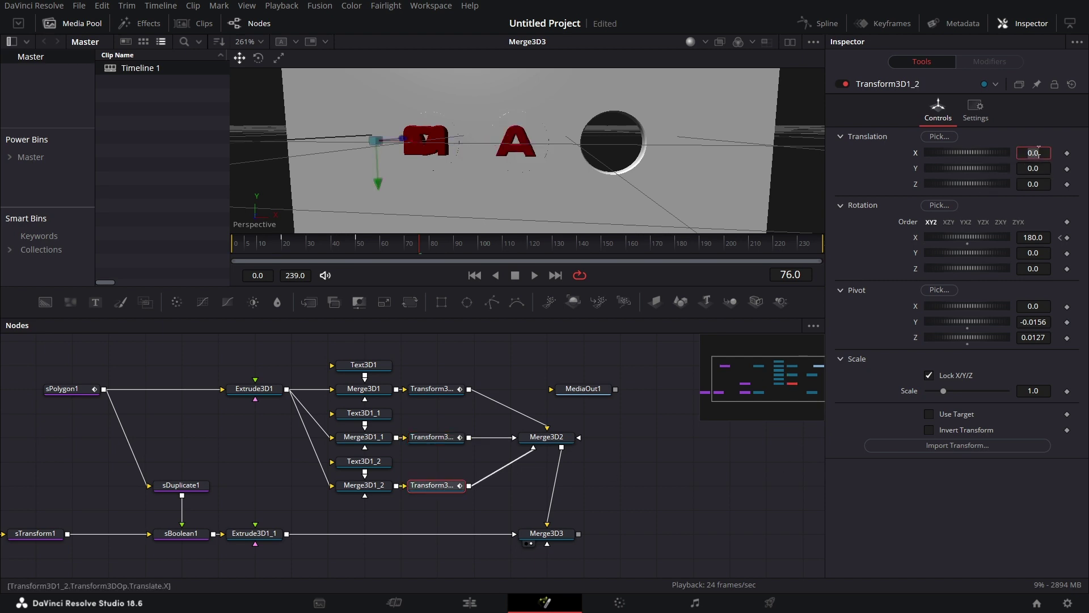
{"action": "type", "text": "0.448"}
{"action": "key", "text": "Tab"}
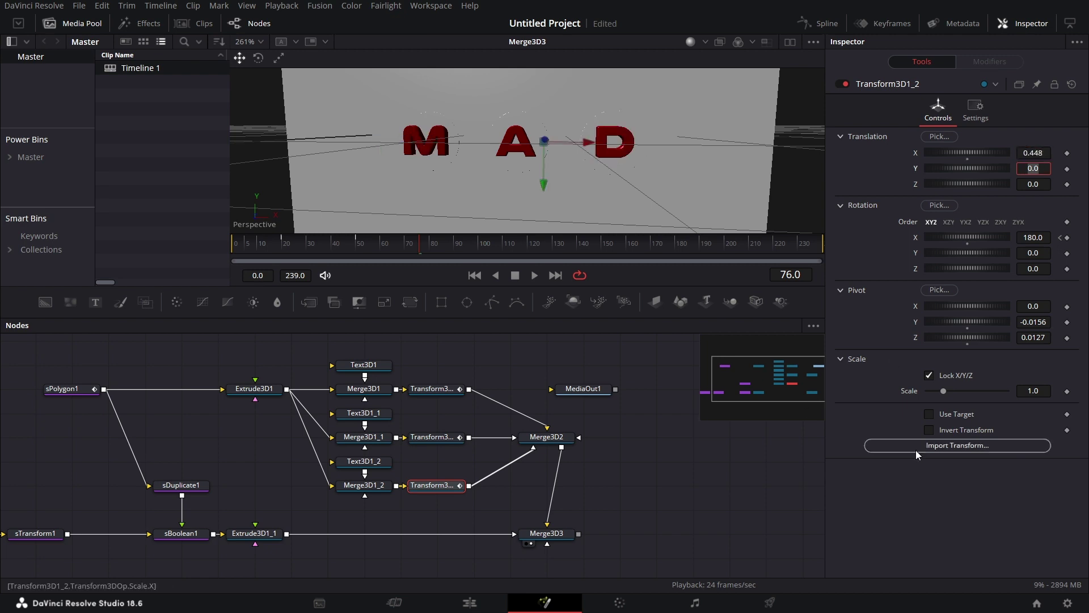
- Show the X Rotation keyframes of all three transform nodes in the Keyframes editor
{"action": "left_click_drag", "start_coordinate": [449, 363], "coordinate": [419, 505]}
{"action": "left_click", "coordinate": [890, 23]}
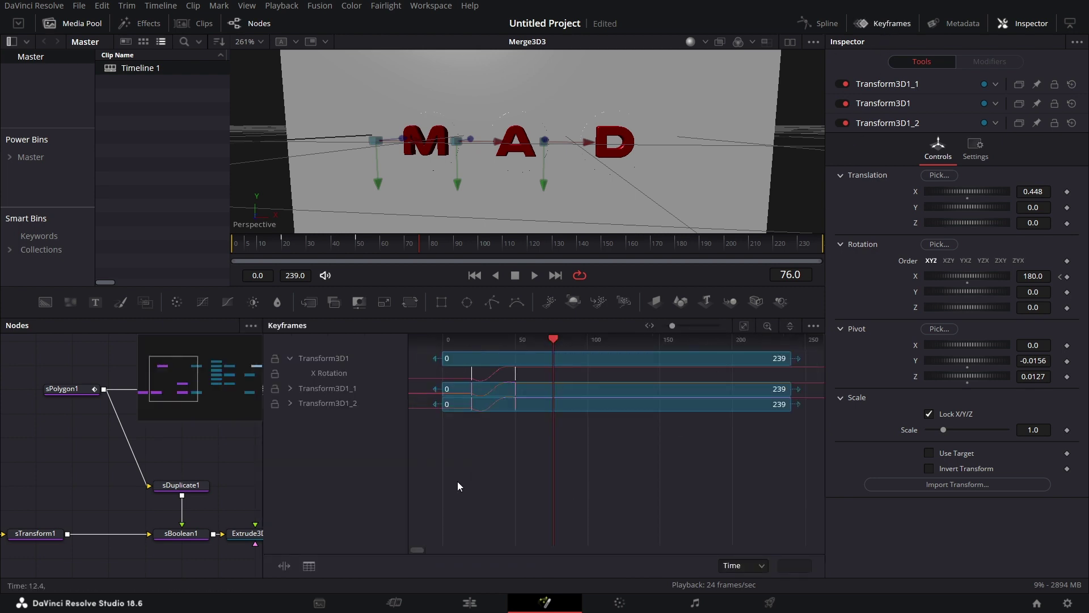
{"action": "left_click", "coordinate": [289, 388]}
{"action": "left_click", "coordinate": [290, 418]}
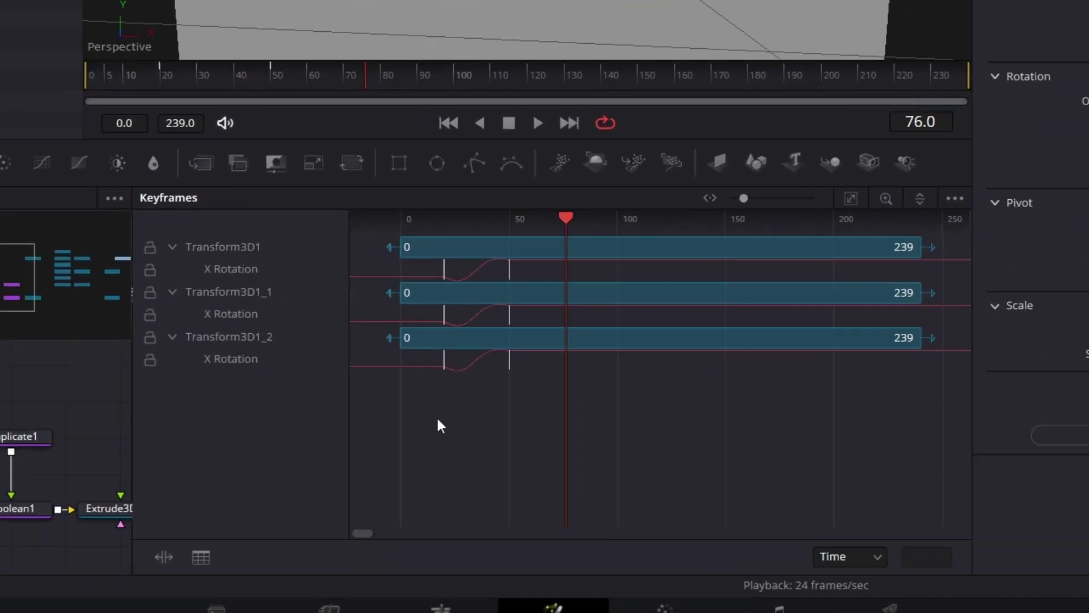
- Shift the X Rotation keyframes of Transform3D1_2 to about frames 38 and 68, and those of Transform3D1 to about 48 and 78
{"action": "left_click_drag", "start_coordinate": [467, 474], "coordinate": [515, 442]}
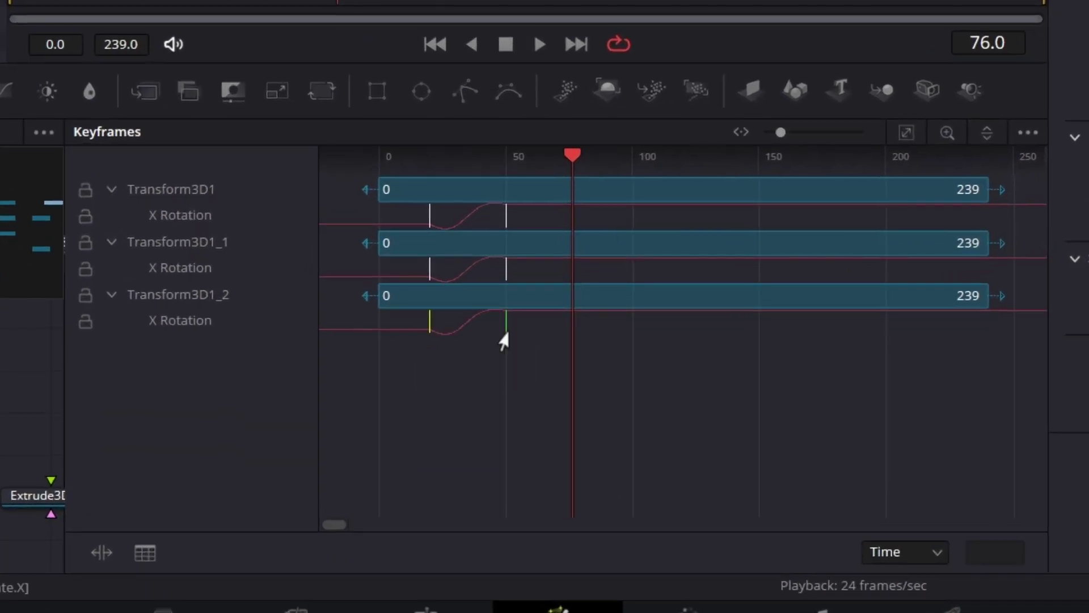
{"action": "left_click_drag", "start_coordinate": [554, 339], "coordinate": [560, 339]}
{"action": "left_click_drag", "start_coordinate": [399, 213], "coordinate": [550, 230]}
{"action": "left_click_drag", "start_coordinate": [430, 224], "coordinate": [505, 229]}
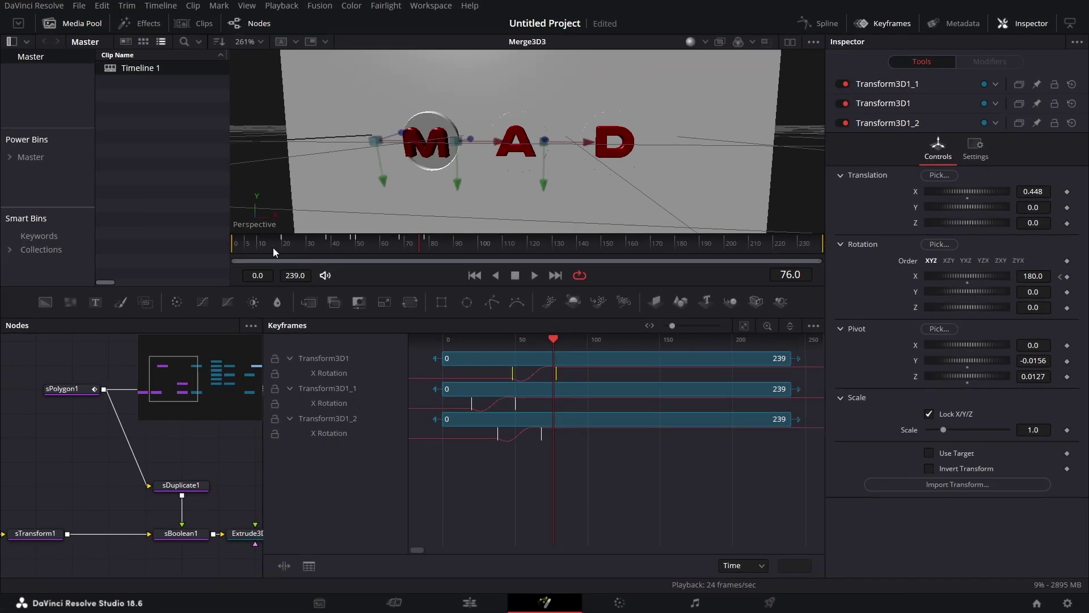
- Play back the three letter flips from before frame 20 to check their staggered timing
{"action": "left_click", "coordinate": [274, 248]}
{"action": "left_click", "coordinate": [533, 276]}
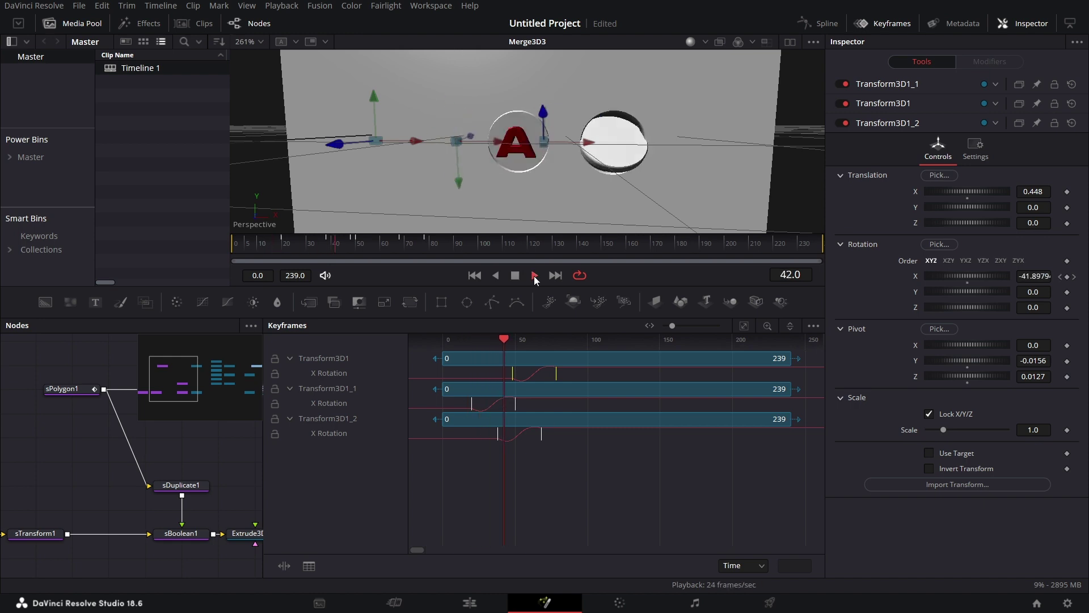
{"action": "key", "text": "space"}
- Move the X Rotation keyframes of Transform3D1_2 to about frames 29 and 59, and those of Transform3D1 to about 36 and 66
{"action": "left_click_drag", "start_coordinate": [487, 454], "coordinate": [538, 439]}
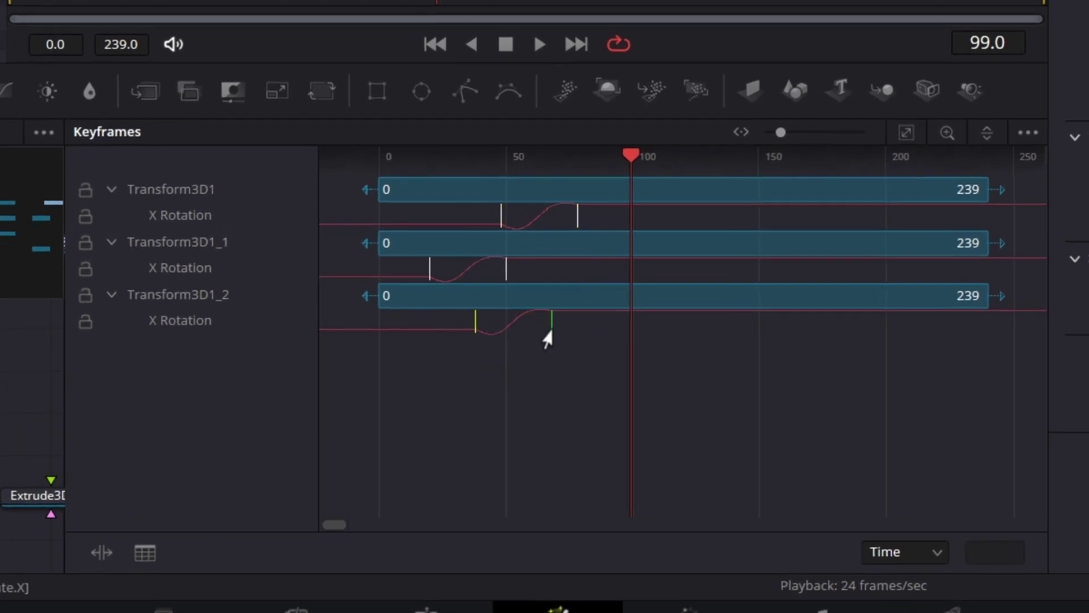
{"action": "left_click_drag", "start_coordinate": [537, 335], "coordinate": [528, 334]}
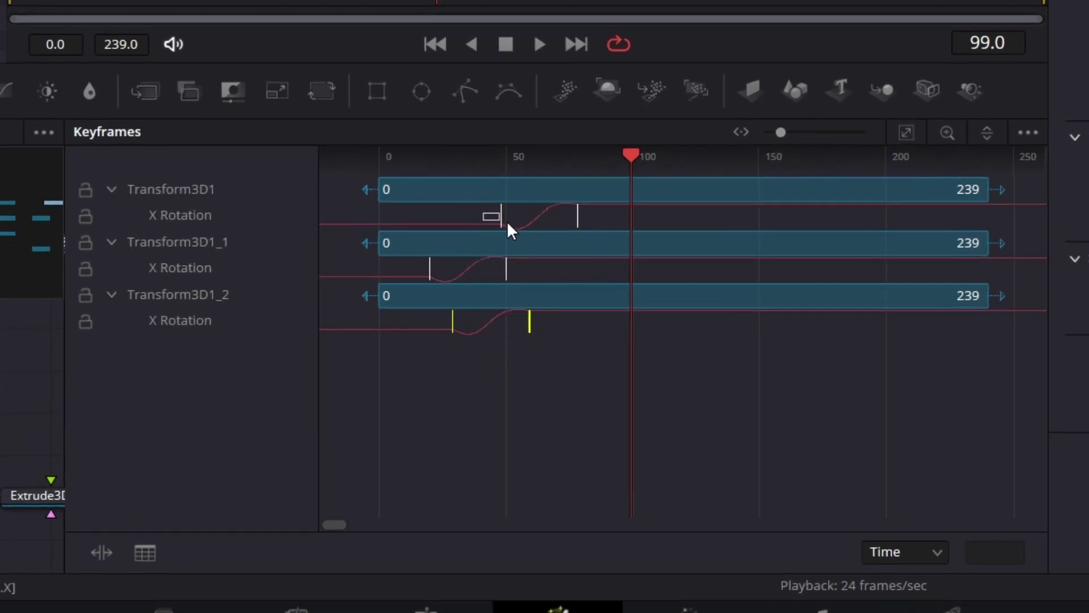
{"action": "left_click_drag", "start_coordinate": [588, 223], "coordinate": [577, 223]}
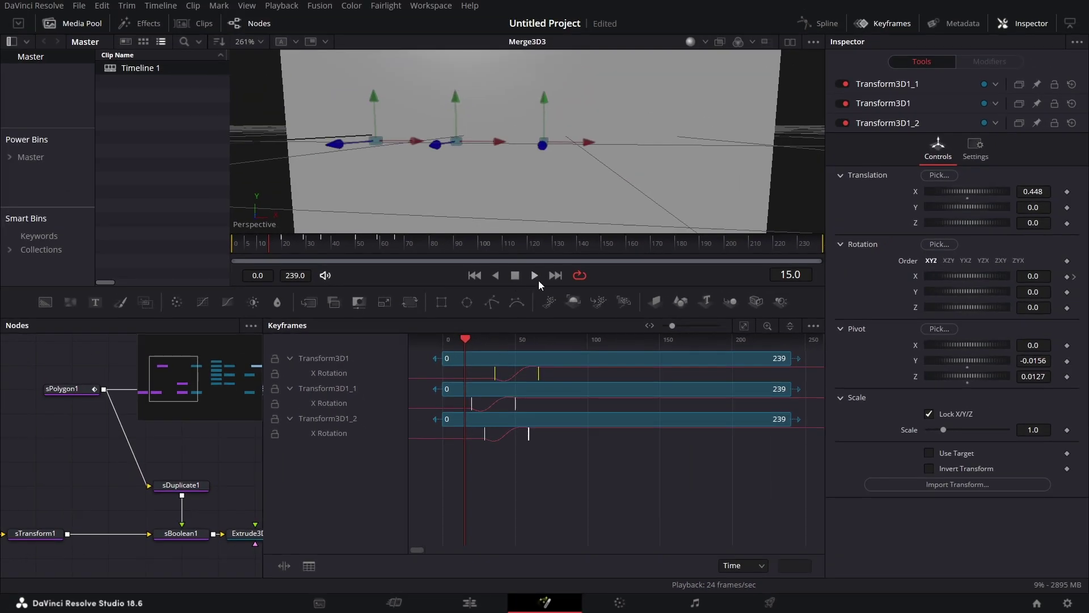
- Play back the retimed letter flips to check their stagger, and close the Keyframes editor
{"action": "left_click", "coordinate": [536, 278]}
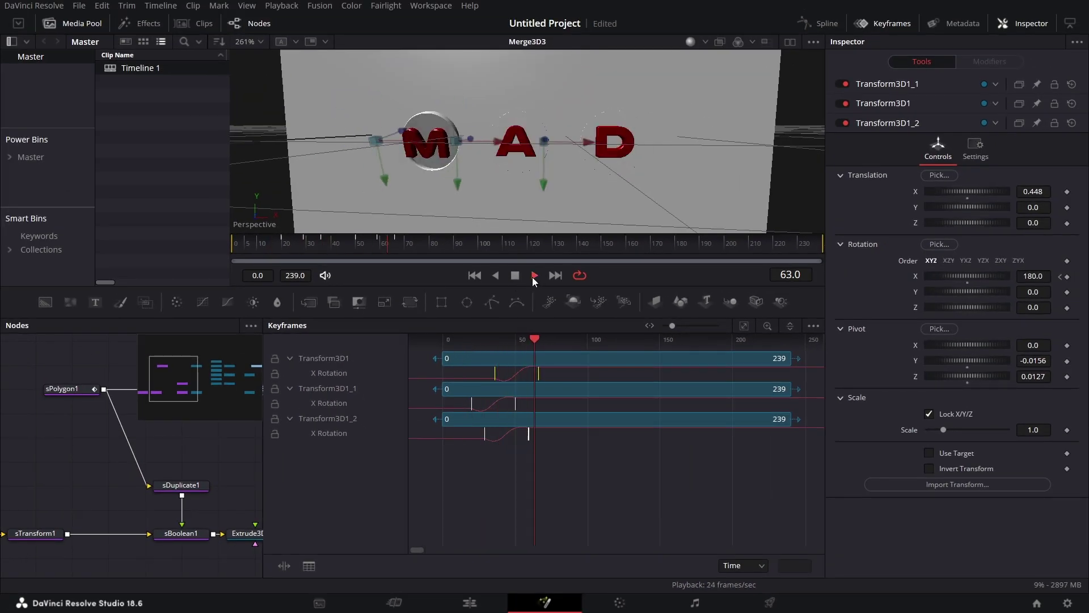
{"action": "left_click", "coordinate": [893, 22]}
- Add a Renderer3D node between Merge3D3 and MediaOut1, connect Merge3D3's output to it, and show the renderer in the viewer
{"action": "left_click_drag", "start_coordinate": [532, 373], "coordinate": [748, 483]}
{"action": "left_click", "coordinate": [746, 484]}
{"action": "mouse_move", "coordinate": [659, 536]}
{"action": "left_mouse_down"}
{"action": "mouse_move", "coordinate": [676, 523]}
{"action": "mouse_move", "coordinate": [671, 532]}
{"action": "left_mouse_up"}
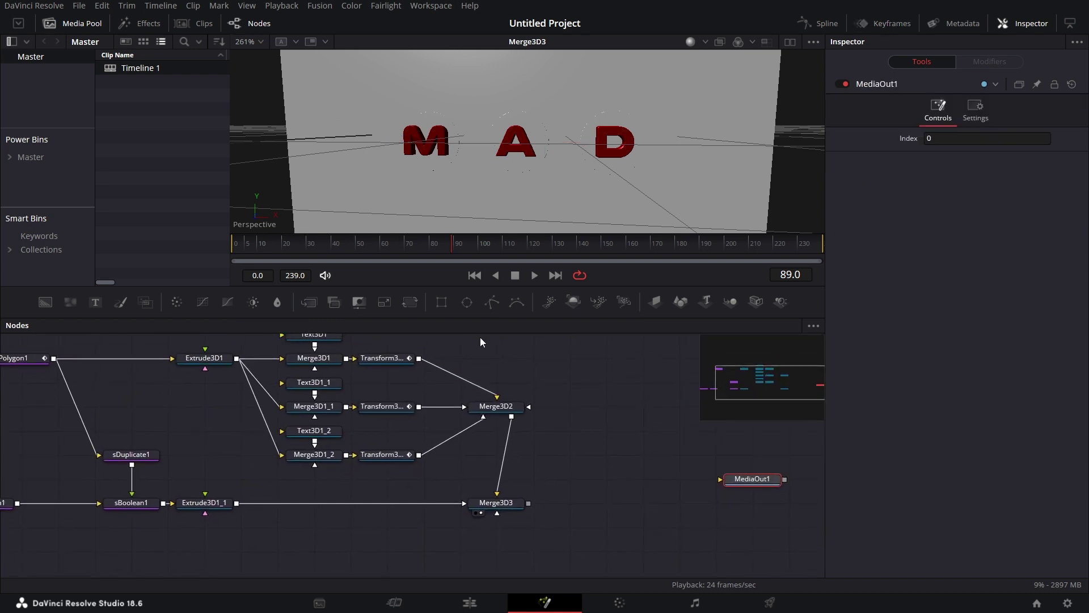
{"action": "left_click_drag", "start_coordinate": [781, 301], "coordinate": [601, 491]}
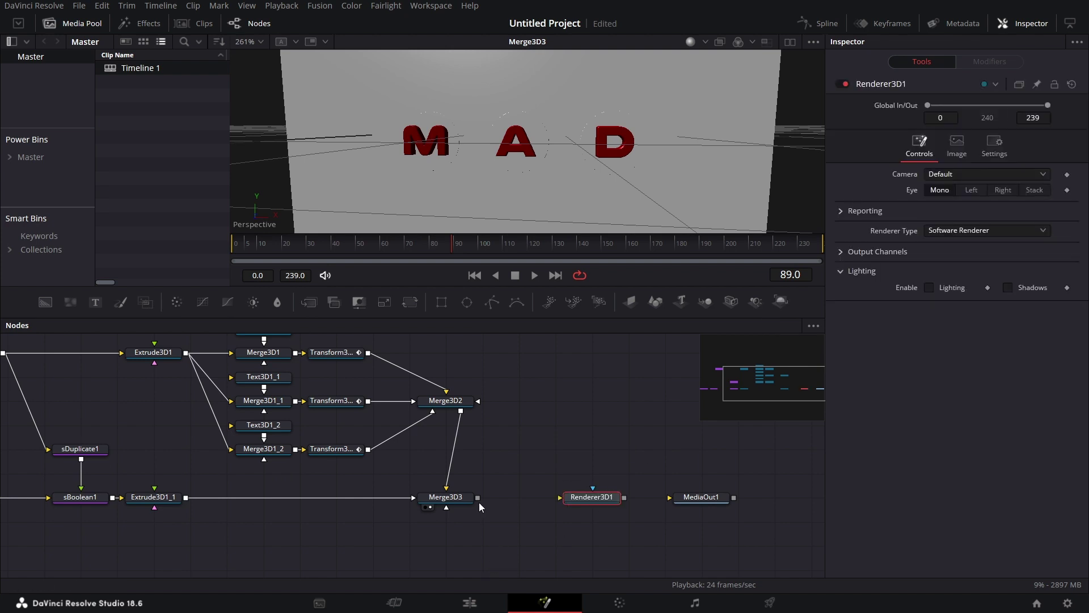
{"action": "left_click_drag", "start_coordinate": [478, 498], "coordinate": [539, 431]}
{"action": "left_click_drag", "start_coordinate": [557, 498], "coordinate": [590, 163]}
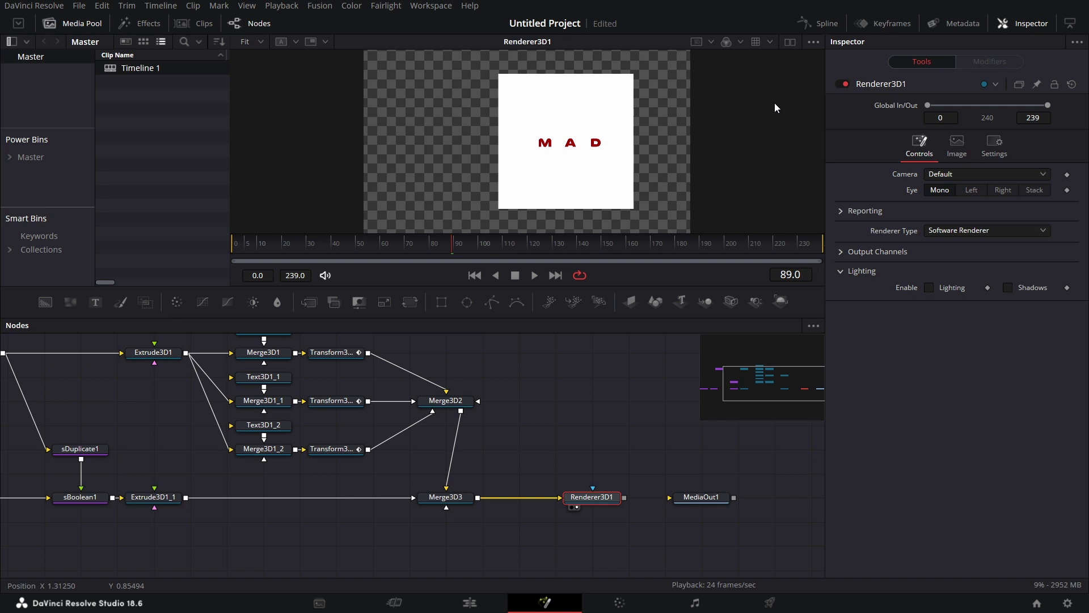
- Make room before Renderer3D1 and insert a Transform 3D node between Merge3D3 and the renderer
{"action": "left_click_drag", "start_coordinate": [606, 462], "coordinate": [694, 480]}
{"action": "left_click_drag", "start_coordinate": [555, 478], "coordinate": [665, 478]}
{"action": "left_click", "coordinate": [408, 477]}
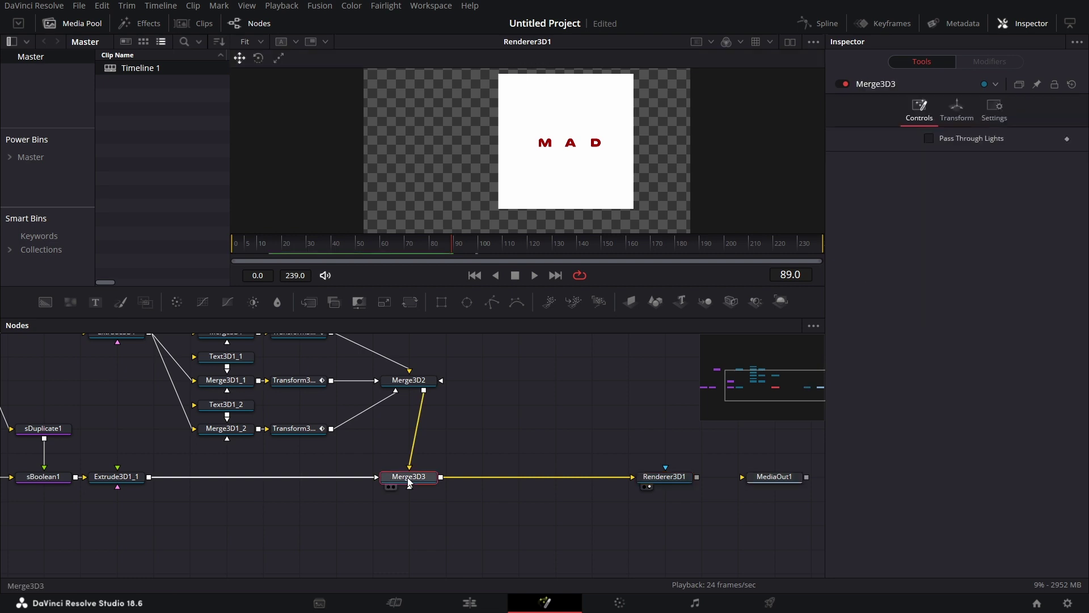
{"action": "key", "text": "shift+space"}
{"action": "type", "text": "tra"}
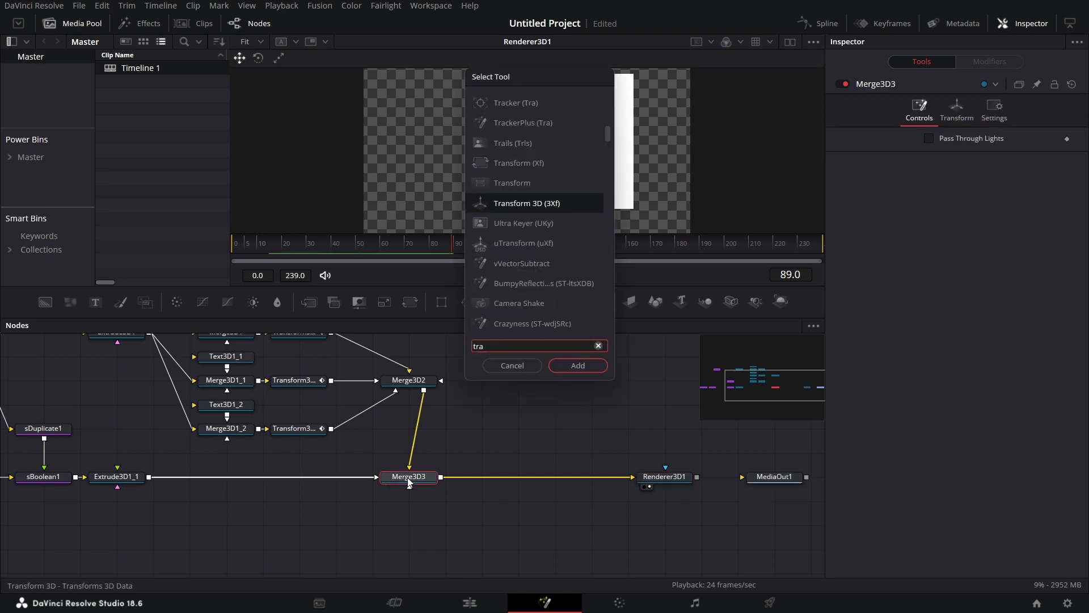
{"action": "key", "text": "Return"}
- Frame the scene by setting Transform3D2's translation to X -0.346 and Z 1.14
{"action": "left_click_drag", "start_coordinate": [971, 186], "coordinate": [961, 155]}
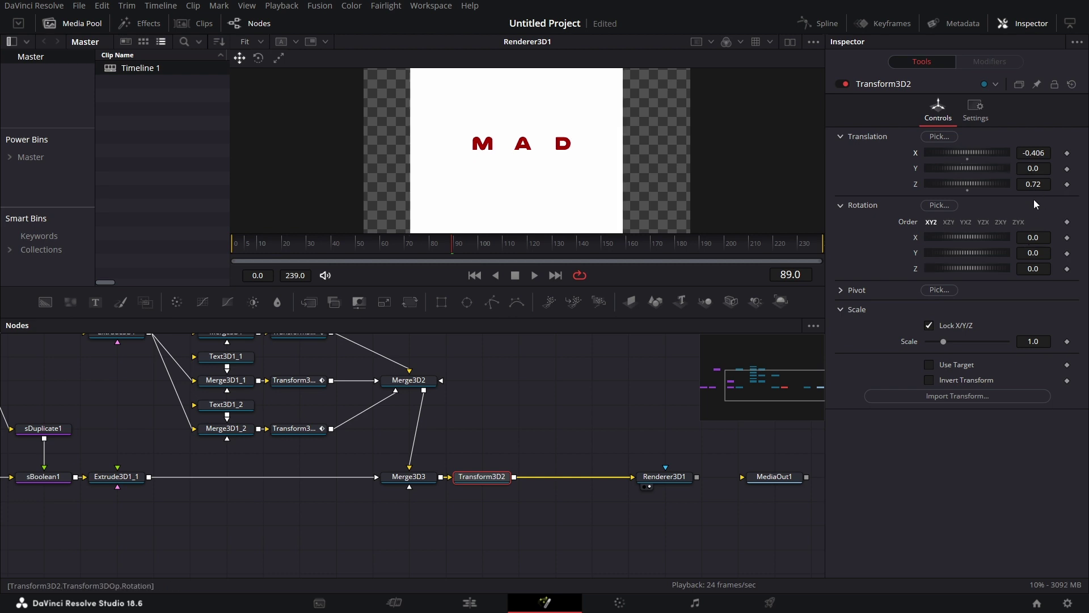
{"action": "left_click_drag", "start_coordinate": [964, 183], "coordinate": [988, 183]}
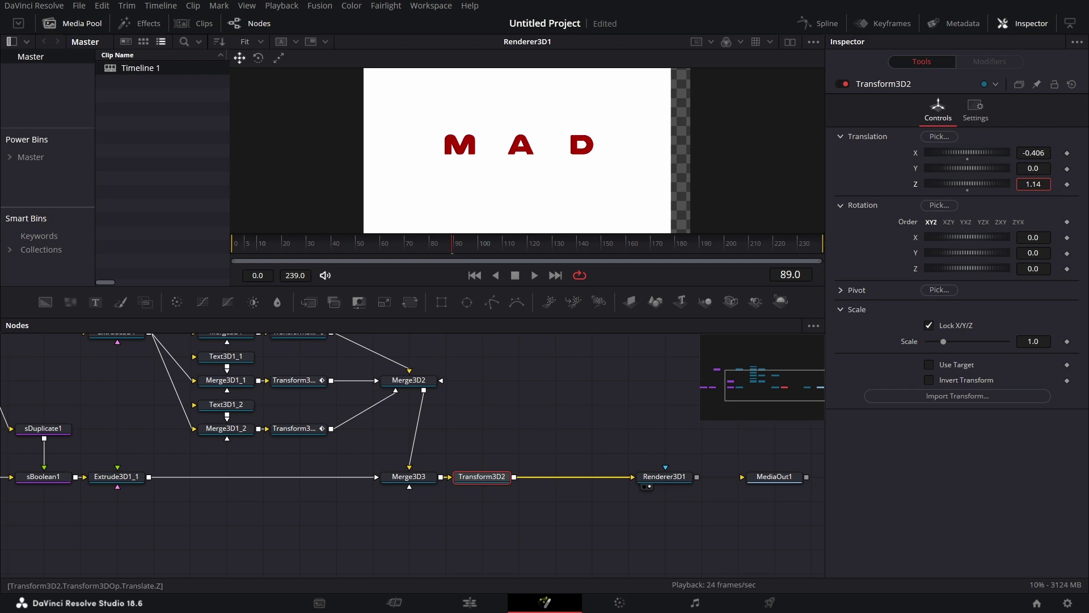
{"action": "mouse_move", "coordinate": [1031, 154]}
{"action": "left_mouse_down"}
{"action": "mouse_move", "coordinate": [1044, 154]}
{"action": "mouse_move", "coordinate": [1030, 154]}
{"action": "left_mouse_up"}
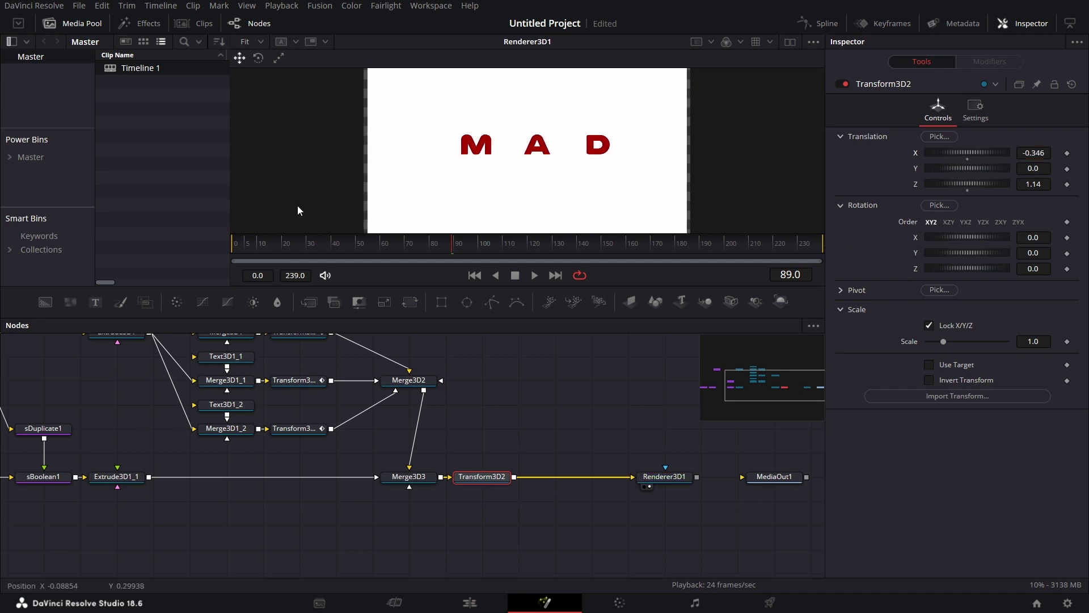
- Enlarge the wall to fill the frame by setting sTransform1's X Size to 2.9
{"action": "left_click_drag", "start_coordinate": [91, 513], "coordinate": [331, 517]}
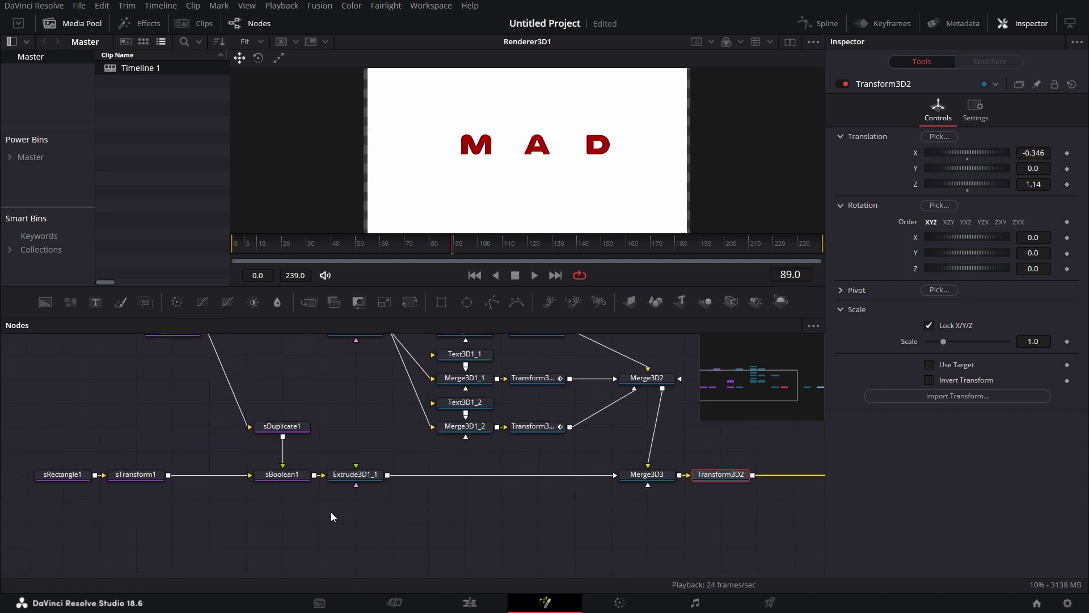
{"action": "left_click", "coordinate": [138, 478]}
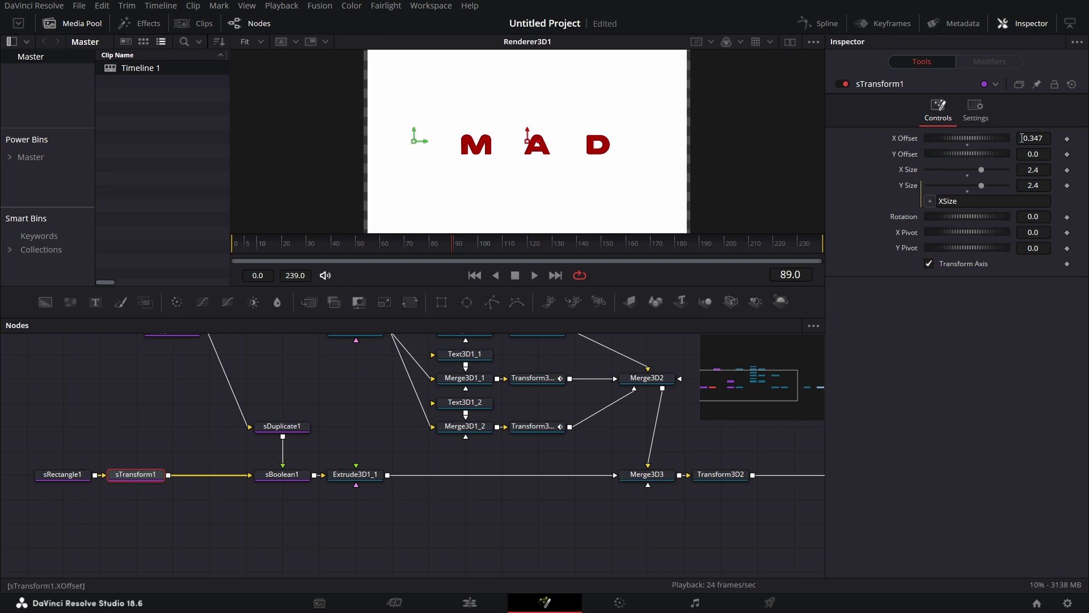
{"action": "left_click_drag", "start_coordinate": [983, 169], "coordinate": [989, 169]}
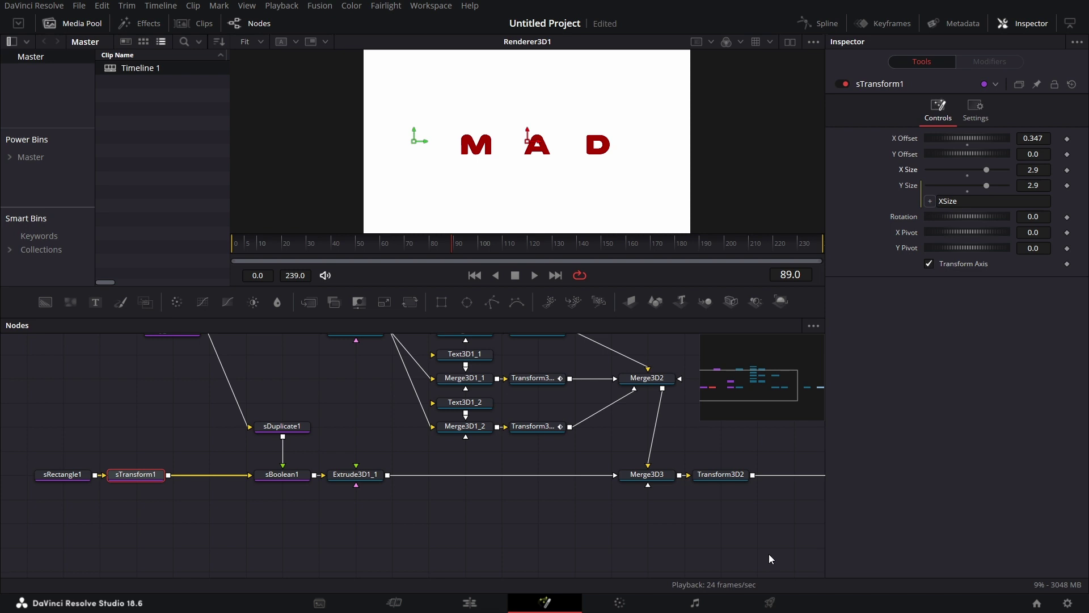
- Switch Renderer3D1's renderer type to Hardware Renderer and play back the animation from the start
{"action": "left_click_drag", "start_coordinate": [708, 490], "coordinate": [488, 484]}
{"action": "left_click_drag", "start_coordinate": [673, 482], "coordinate": [650, 512]}
{"action": "left_click_drag", "start_coordinate": [483, 457], "coordinate": [511, 455]}
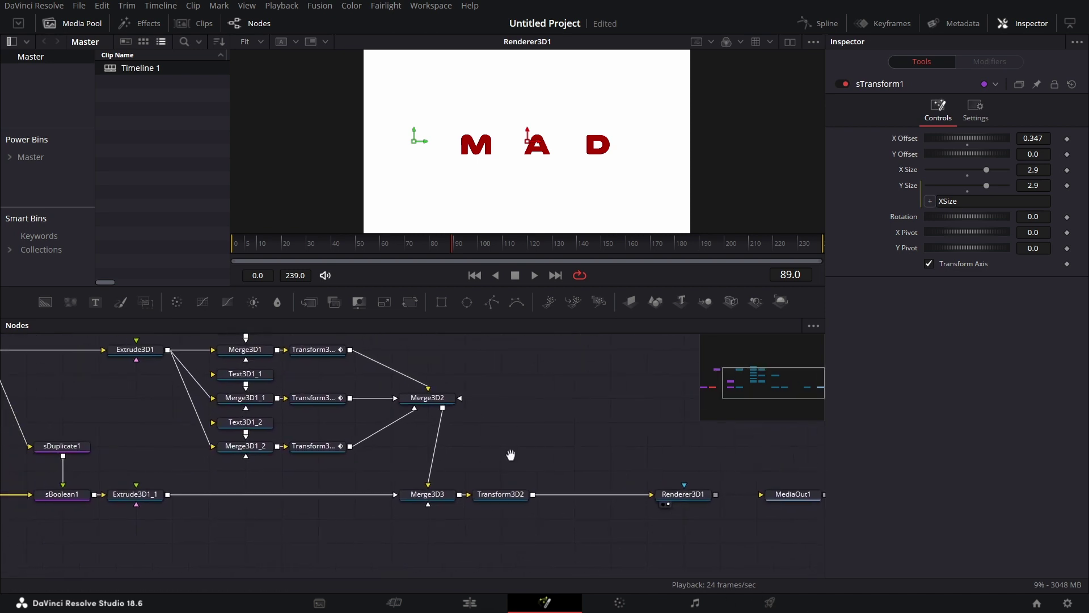
{"action": "left_click", "coordinate": [251, 247]}
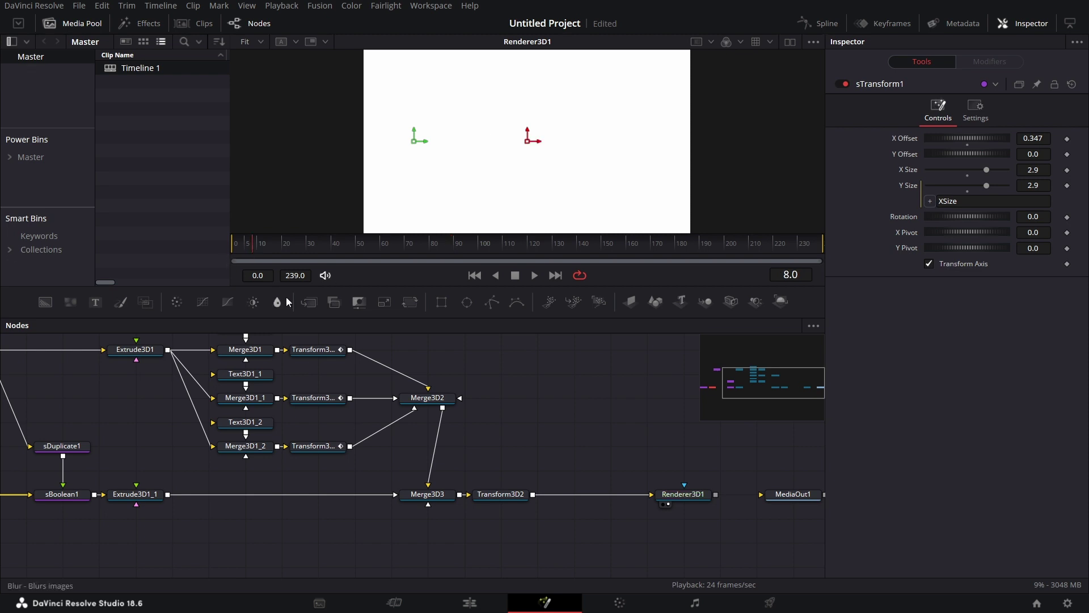
{"action": "left_click", "coordinate": [704, 497]}
{"action": "left_click", "coordinate": [964, 230]}
{"action": "left_click", "coordinate": [964, 247]}
{"action": "left_click_drag", "start_coordinate": [237, 244], "coordinate": [218, 247]}
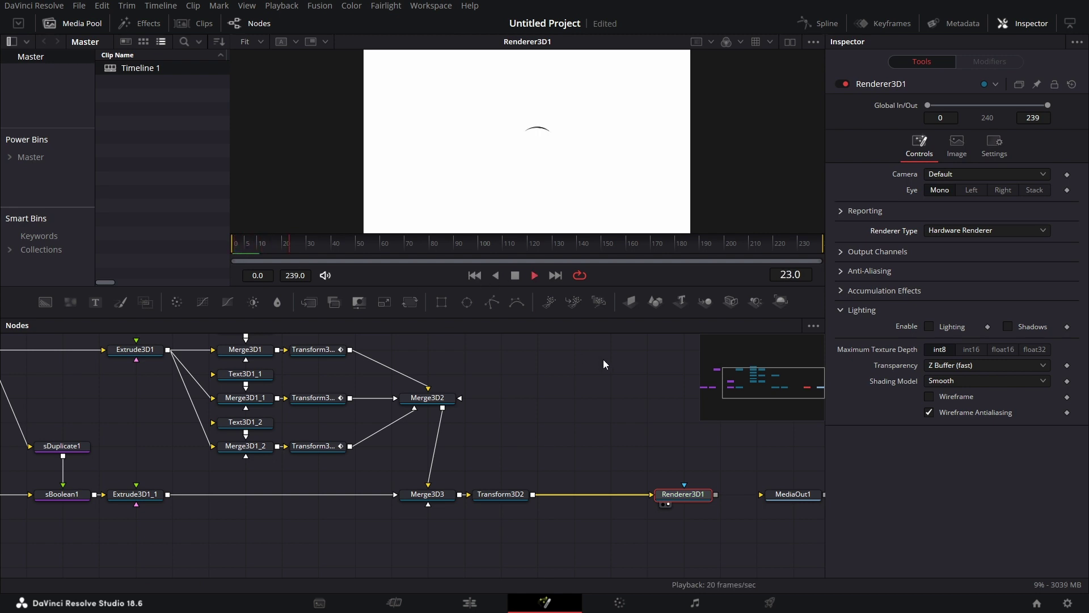
{"action": "left_click", "coordinate": [514, 275]}
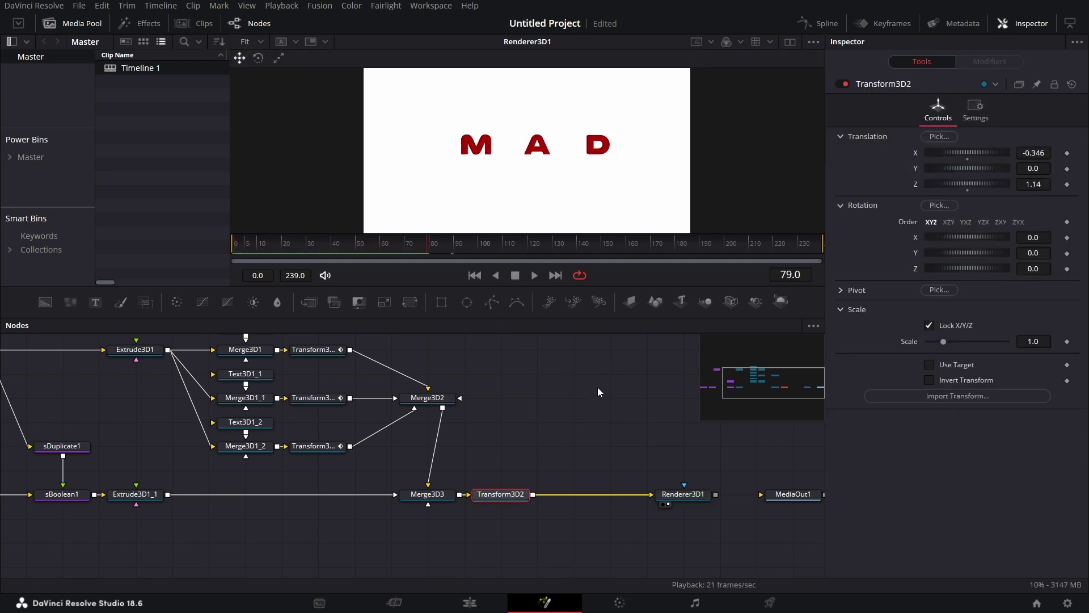
- Add a Directional Light node and connect it to Merge3D3
{"action": "left_click", "coordinate": [595, 407]}
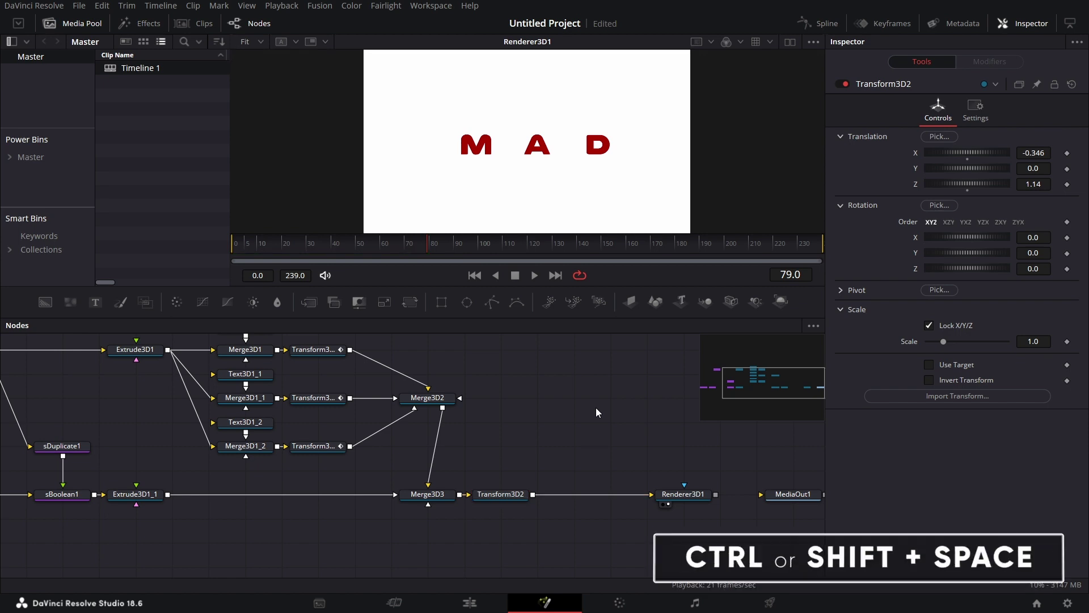
{"action": "key", "text": "shift+space"}
{"action": "type", "text": "direc"}
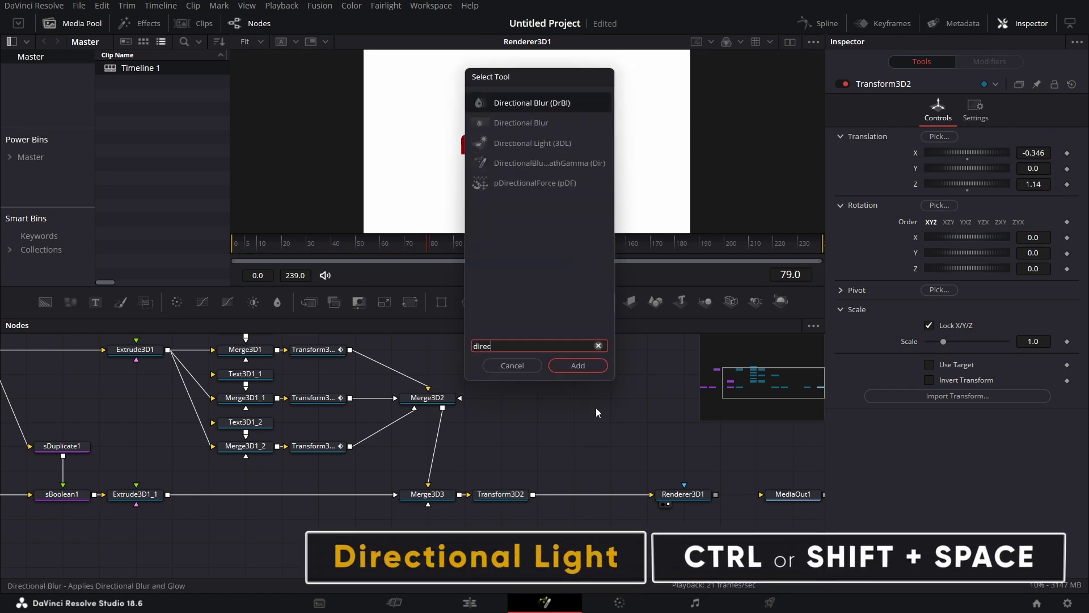
{"action": "key", "text": "Down"}
{"action": "key", "text": "Down"}
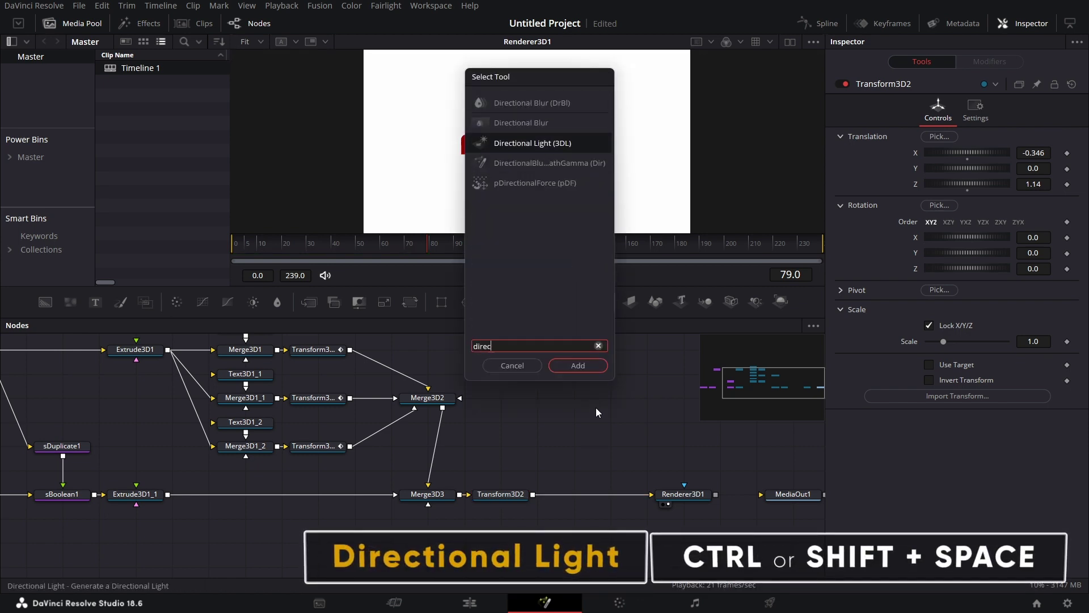
{"action": "key", "text": "Return"}
{"action": "left_click_drag", "start_coordinate": [627, 403], "coordinate": [428, 494]}
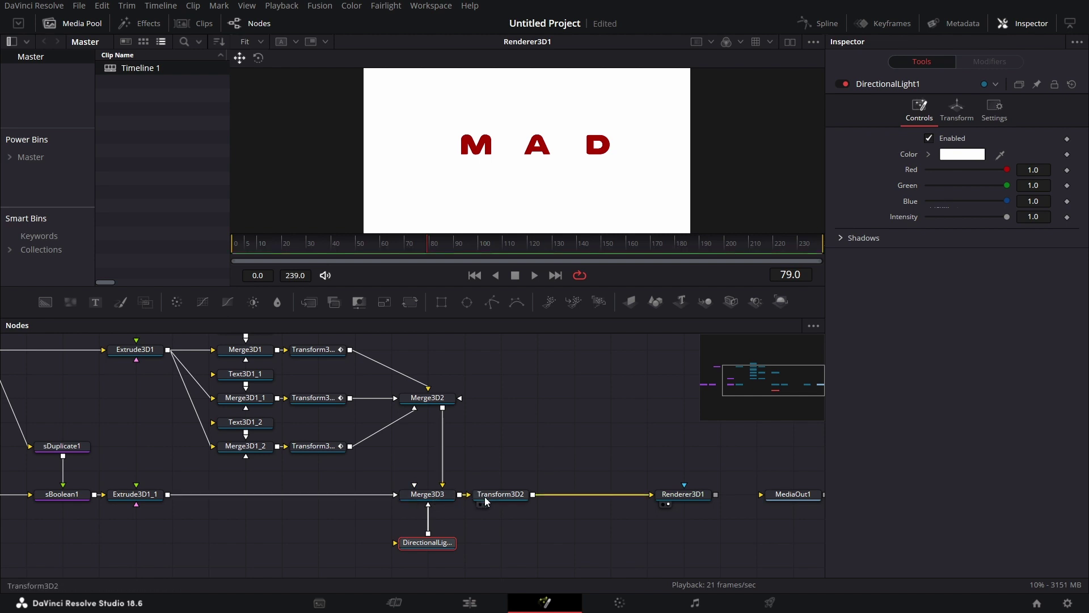
- Enable lighting and shadows in Renderer3D1
{"action": "left_click", "coordinate": [673, 495]}
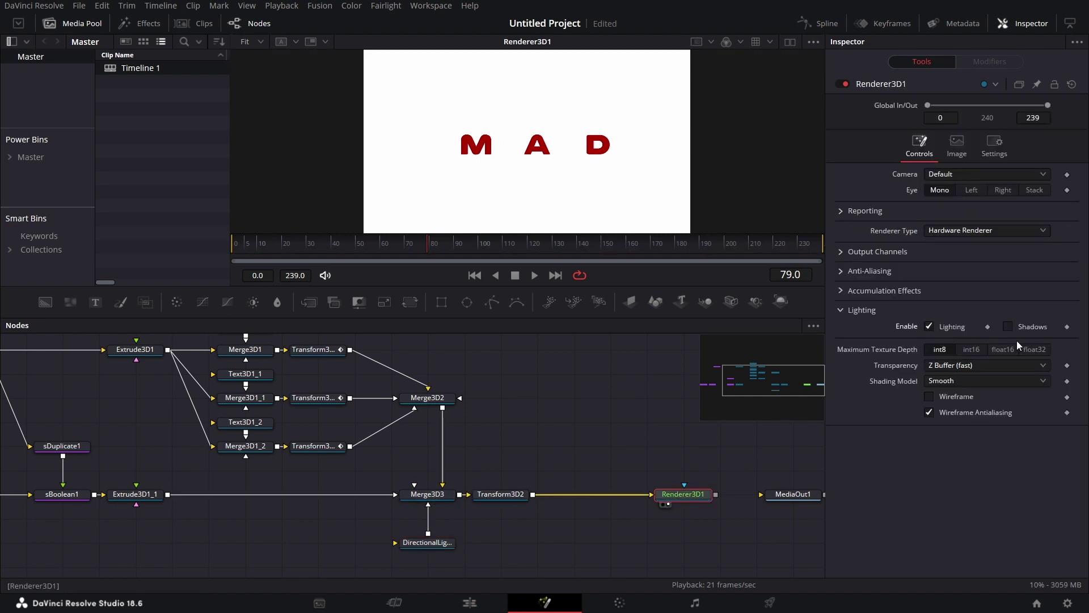
{"action": "left_click", "coordinate": [1008, 327]}
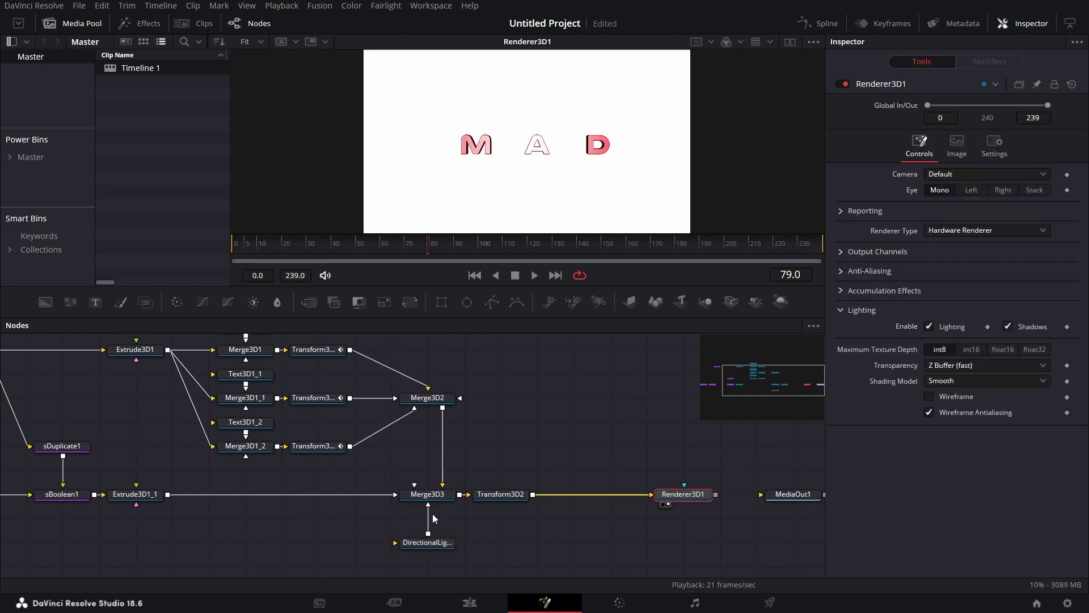
- Set DirectionalLight1's X rotation to 45
{"action": "left_click", "coordinate": [436, 543]}
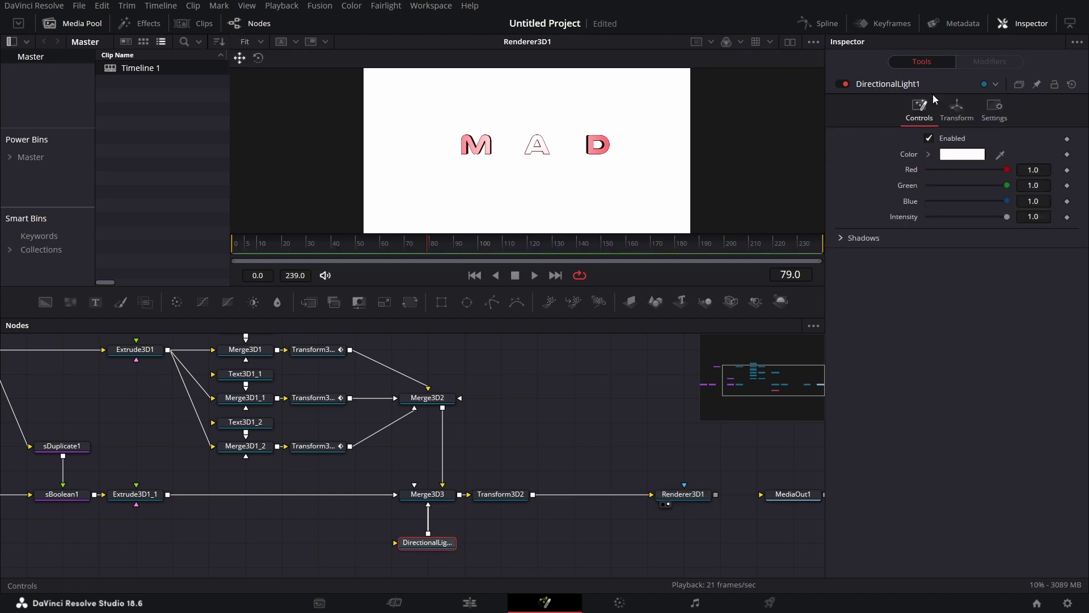
{"action": "left_click", "coordinate": [957, 108]}
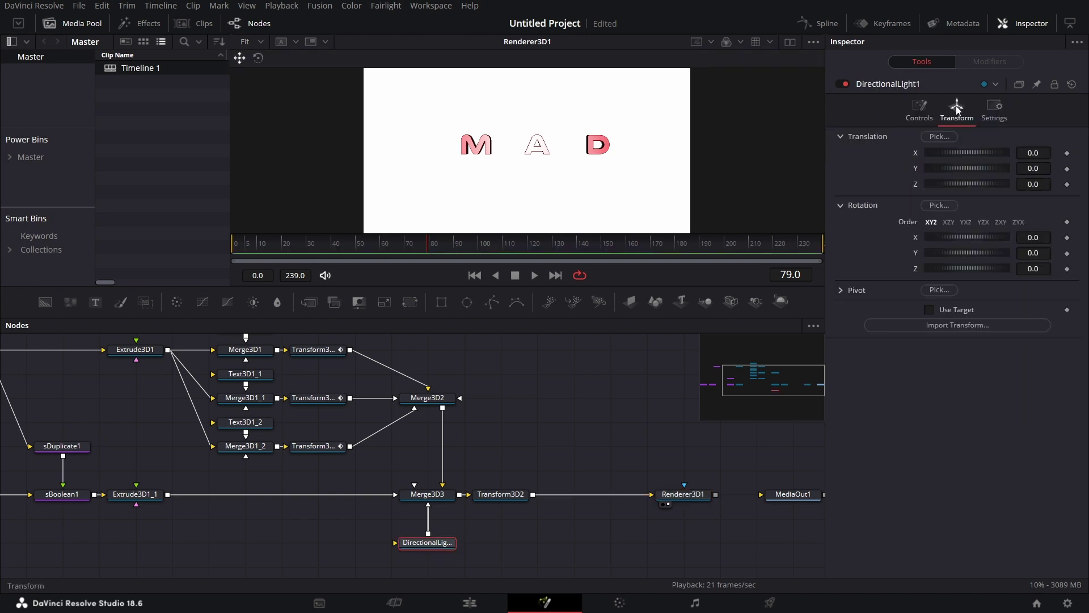
{"action": "left_click", "coordinate": [1039, 237]}
{"action": "type", "text": "45"}
{"action": "key", "text": "Return"}
- Soften DirectionalLight1's shadows with a density of 0.205, Variable softness and a spread of 10
{"action": "left_click", "coordinate": [919, 108]}
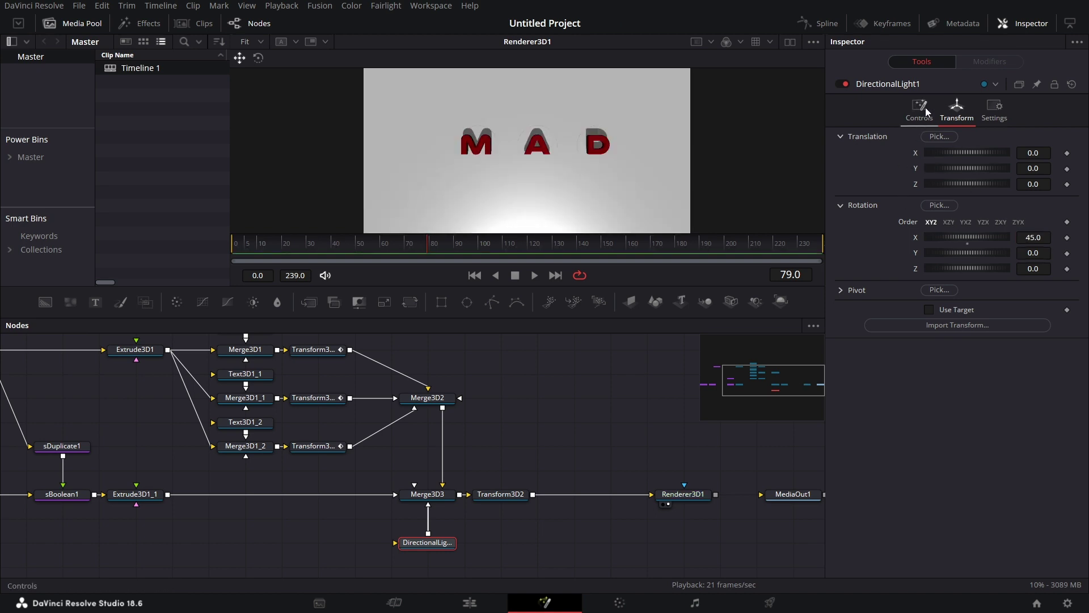
{"action": "left_click", "coordinate": [854, 237]}
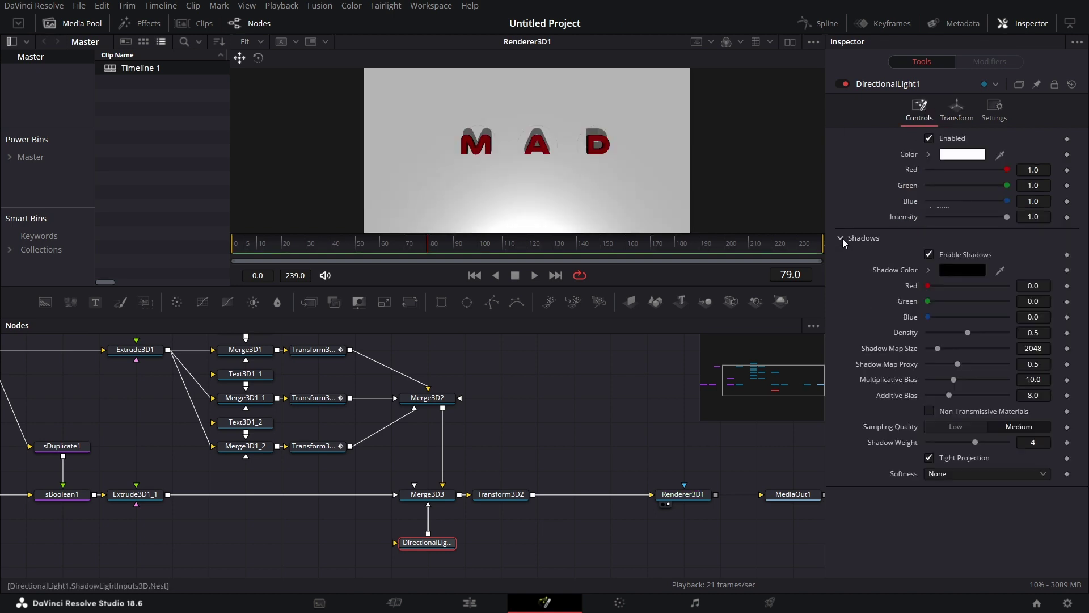
{"action": "left_click_drag", "start_coordinate": [966, 334], "coordinate": [942, 338]}
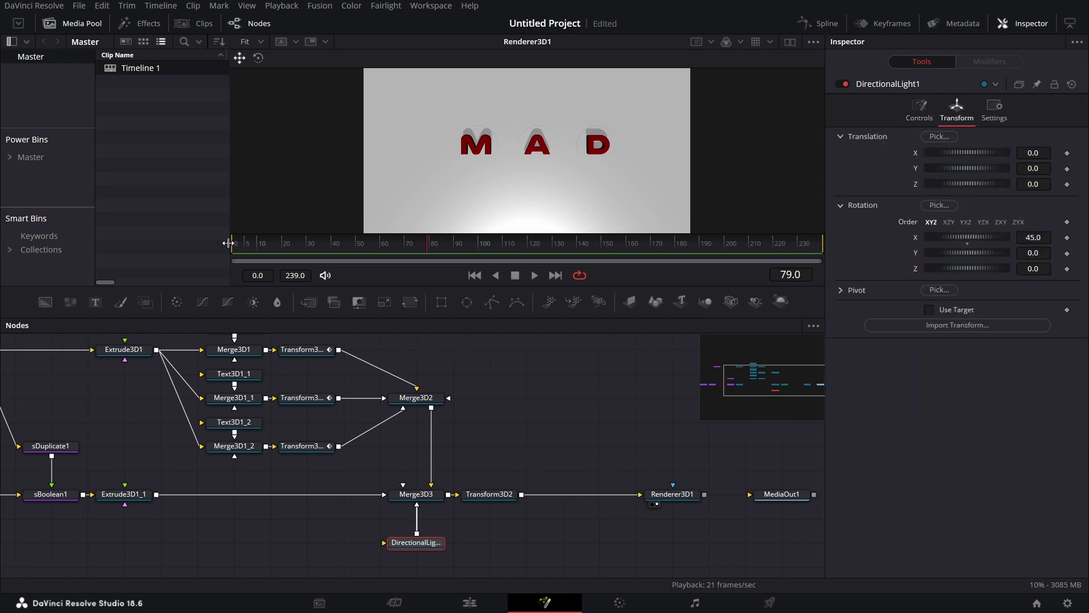
- Play back the lit animation from the start and set DirectionalLight1's intensity to 0.866
{"action": "left_click", "coordinate": [237, 250]}
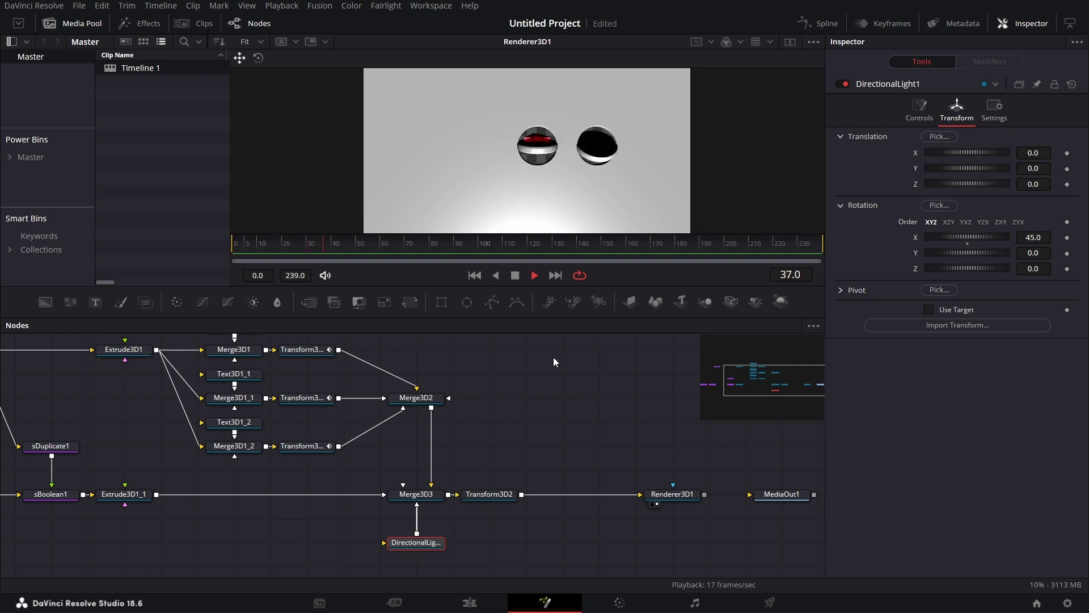
{"action": "key", "text": "space"}
{"action": "left_click", "coordinate": [919, 111]}
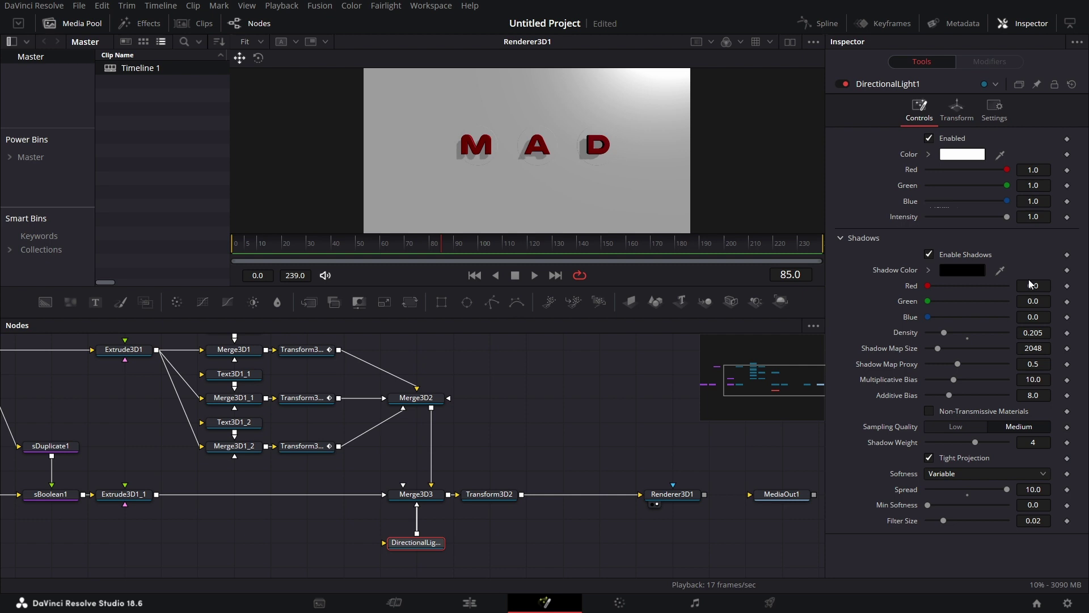
{"action": "left_click_drag", "start_coordinate": [1005, 217], "coordinate": [995, 218]}
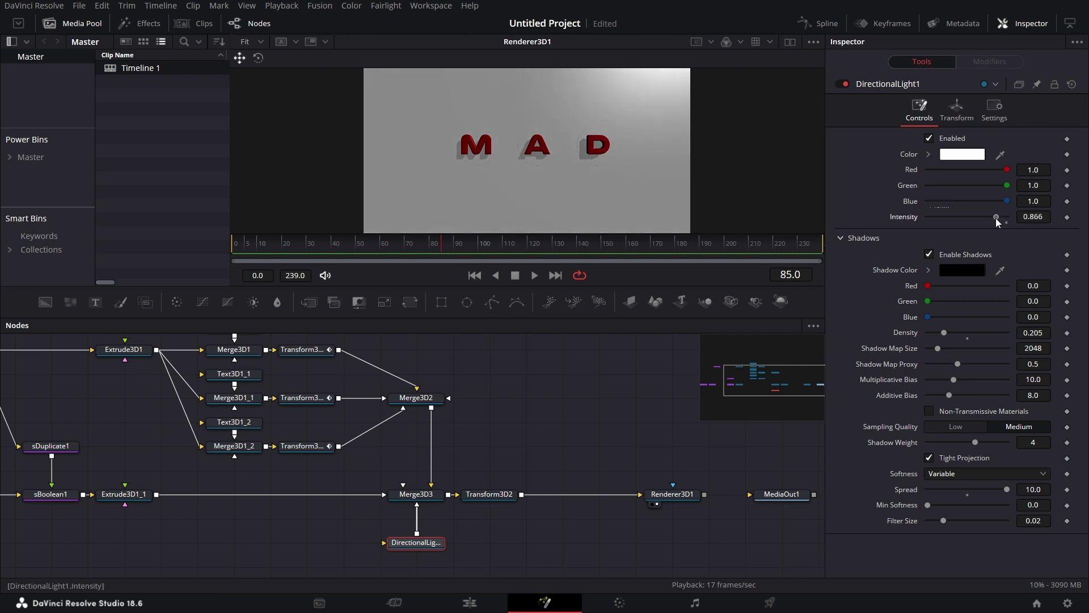
- Set the Specular Intensity of Text3D1's material to 5
{"action": "left_click_drag", "start_coordinate": [546, 407], "coordinate": [559, 404]}
{"action": "left_click_drag", "start_coordinate": [576, 462], "coordinate": [576, 466]}
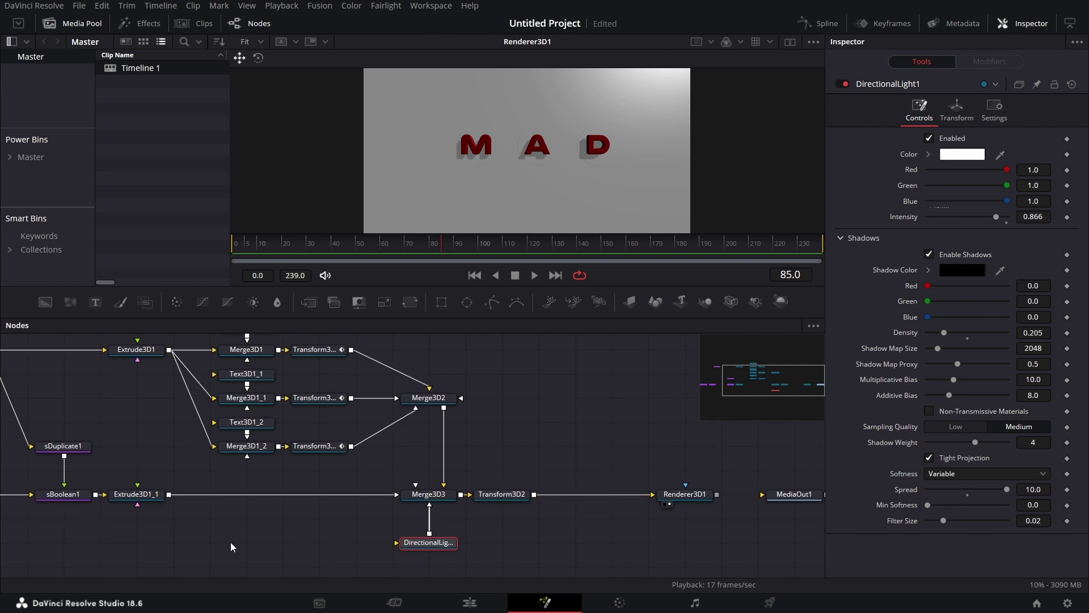
{"action": "left_click_drag", "start_coordinate": [230, 542], "coordinate": [380, 585]}
{"action": "left_click_drag", "start_coordinate": [531, 499], "coordinate": [509, 513]}
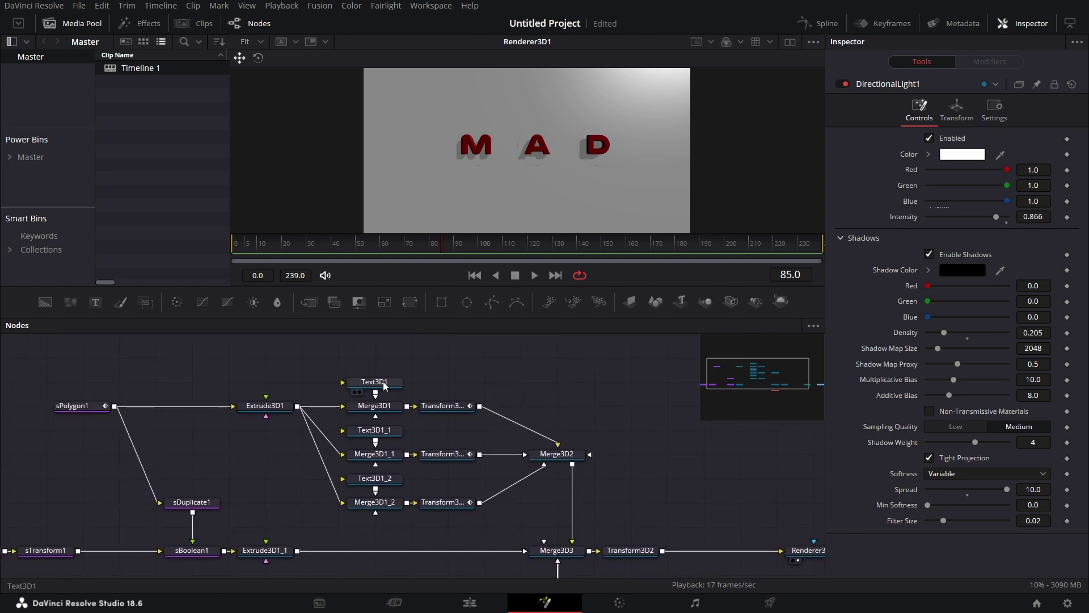
{"action": "left_click", "coordinate": [385, 386]}
{"action": "left_click", "coordinate": [981, 112]}
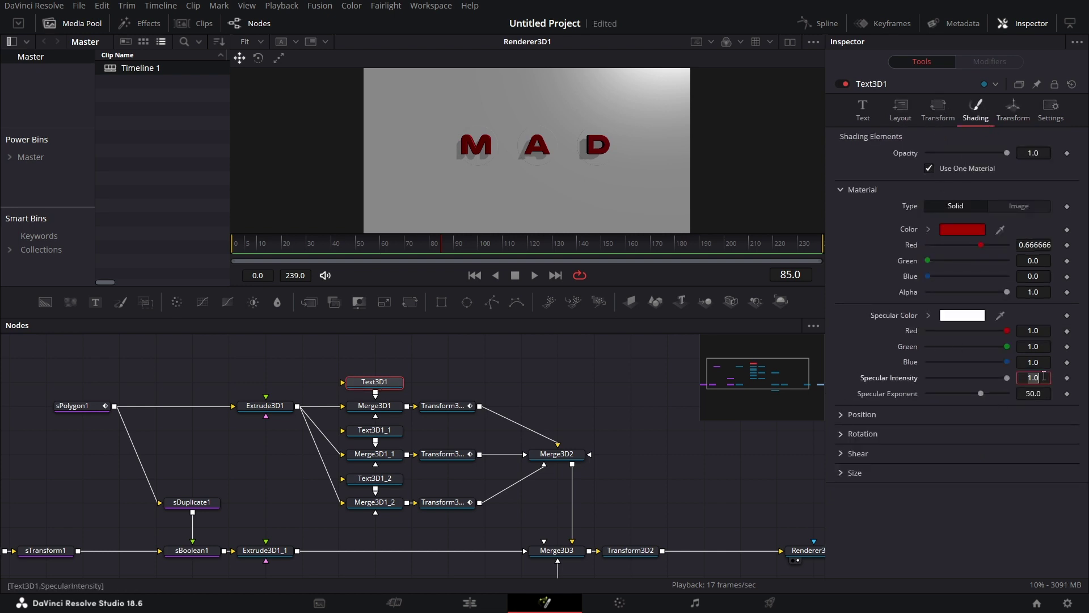
{"action": "key", "text": "Tab"}
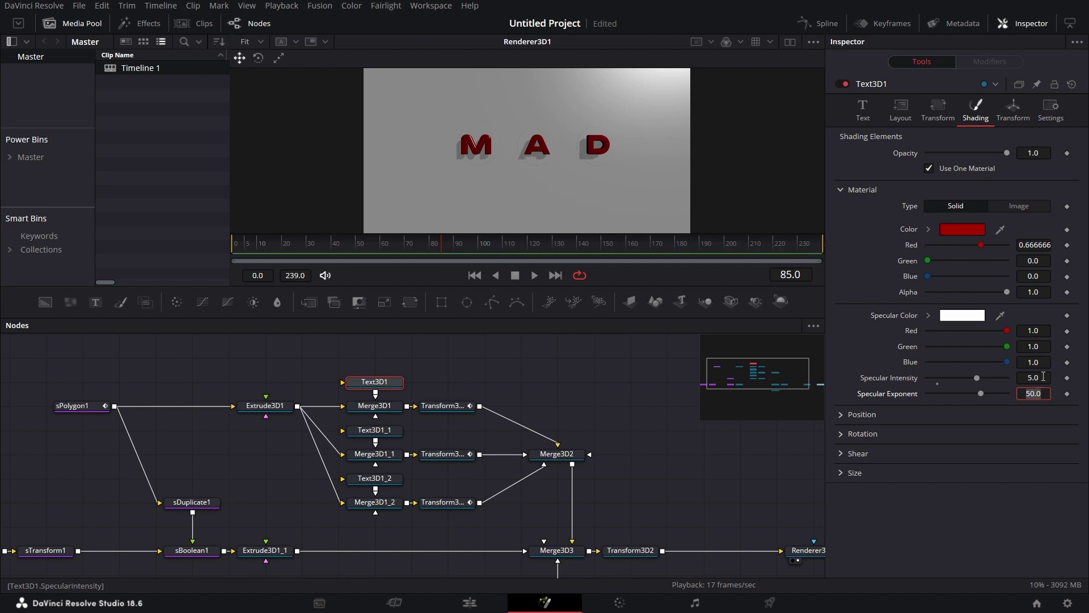
{"action": "key", "text": "Return"}
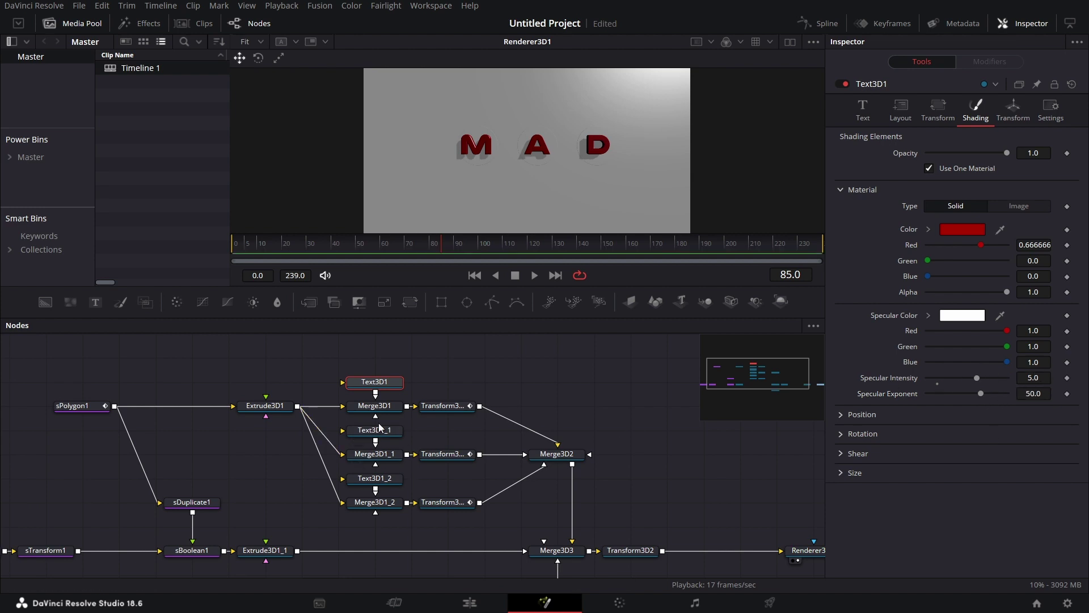
- Set the Specular Intensity of Text3D1_1's material to 5 and display the shading settings of Text3D1_2
{"action": "left_click", "coordinate": [401, 433]}
{"action": "left_click", "coordinate": [1043, 377]}
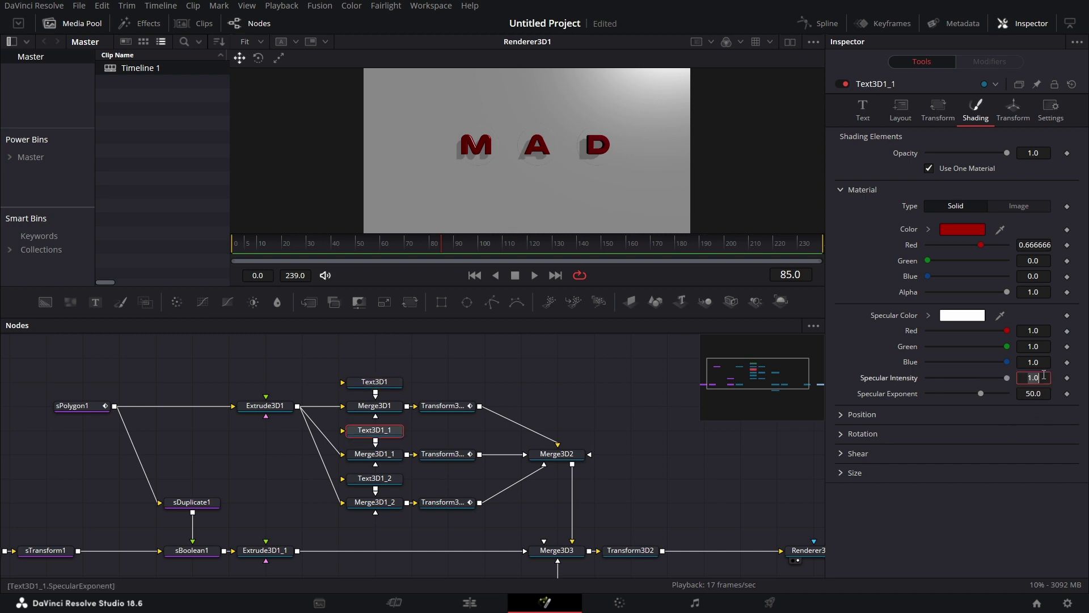
{"action": "type", "text": "5"}
{"action": "key", "text": "Return"}
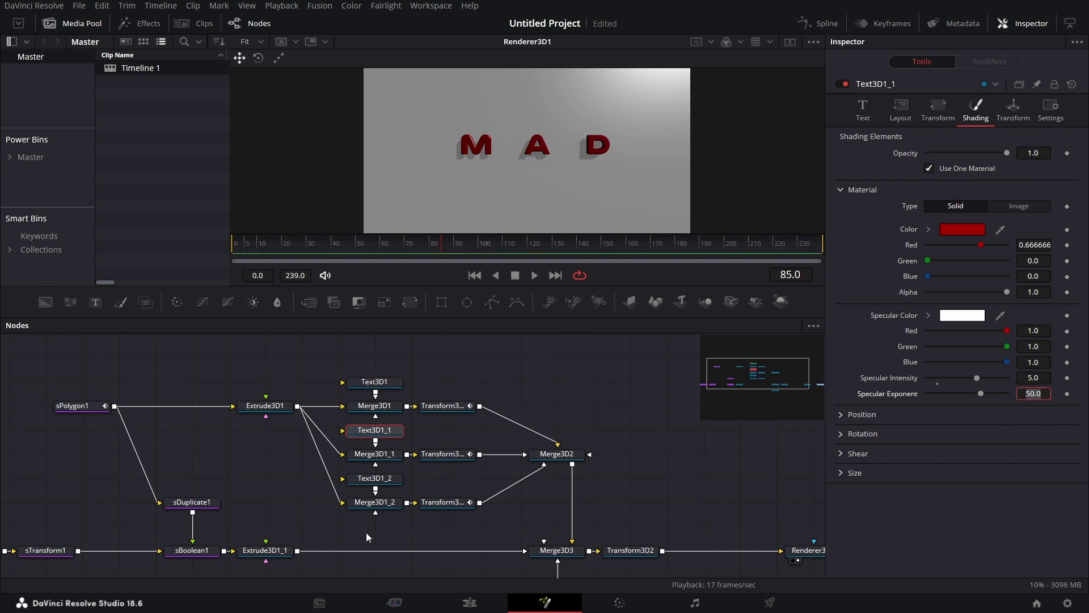
{"action": "left_click", "coordinate": [391, 478]}
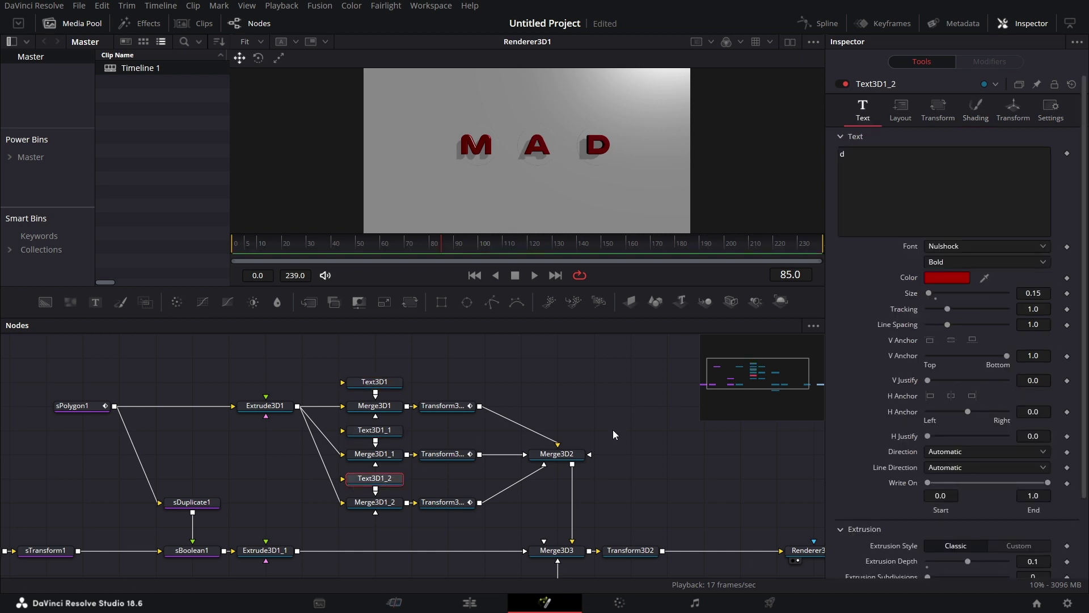
{"action": "left_click", "coordinate": [975, 109]}
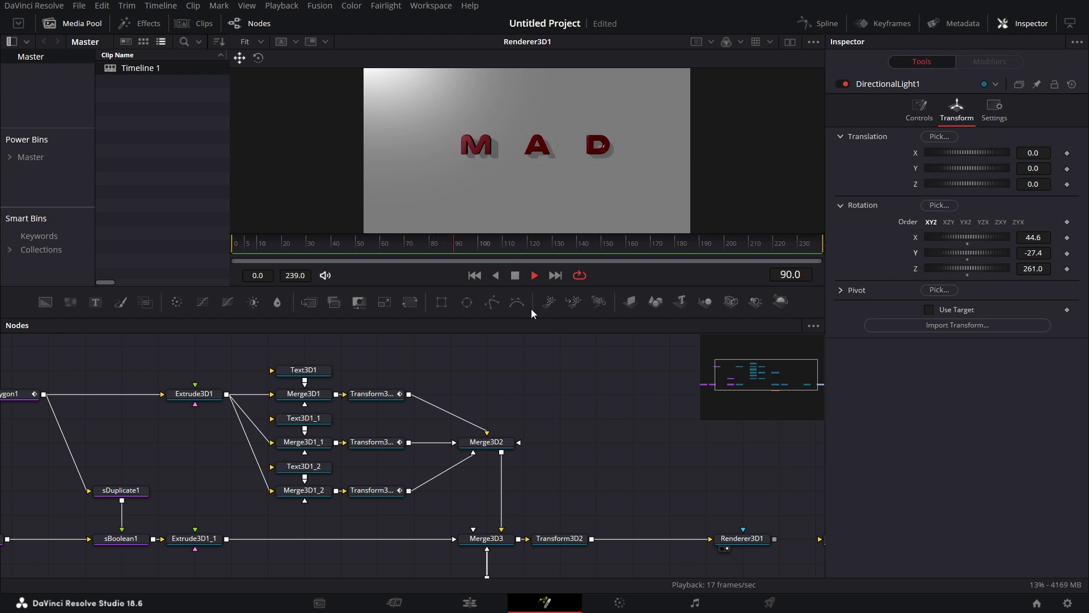
- Connect Renderer3D1's output to MediaOut1 and stop the playback
{"action": "left_click_drag", "start_coordinate": [591, 443], "coordinate": [340, 368]}
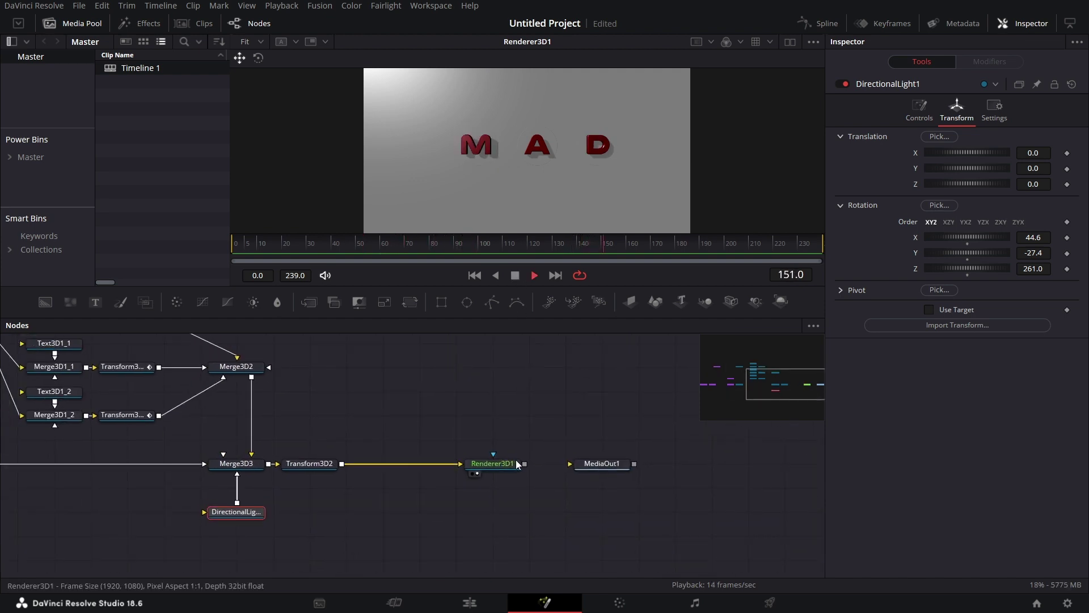
{"action": "left_click_drag", "start_coordinate": [524, 464], "coordinate": [581, 465]}
{"action": "left_click", "coordinate": [515, 276]}
{"action": "left_click_drag", "start_coordinate": [588, 426], "coordinate": [624, 428]}
- Switch to the Edit page and play the Fusion Composition clip repeatedly from its start, including in full-screen view
{"action": "left_click", "coordinate": [502, 597]}
{"action": "left_click", "coordinate": [418, 410]}
{"action": "left_click", "coordinate": [723, 356]}
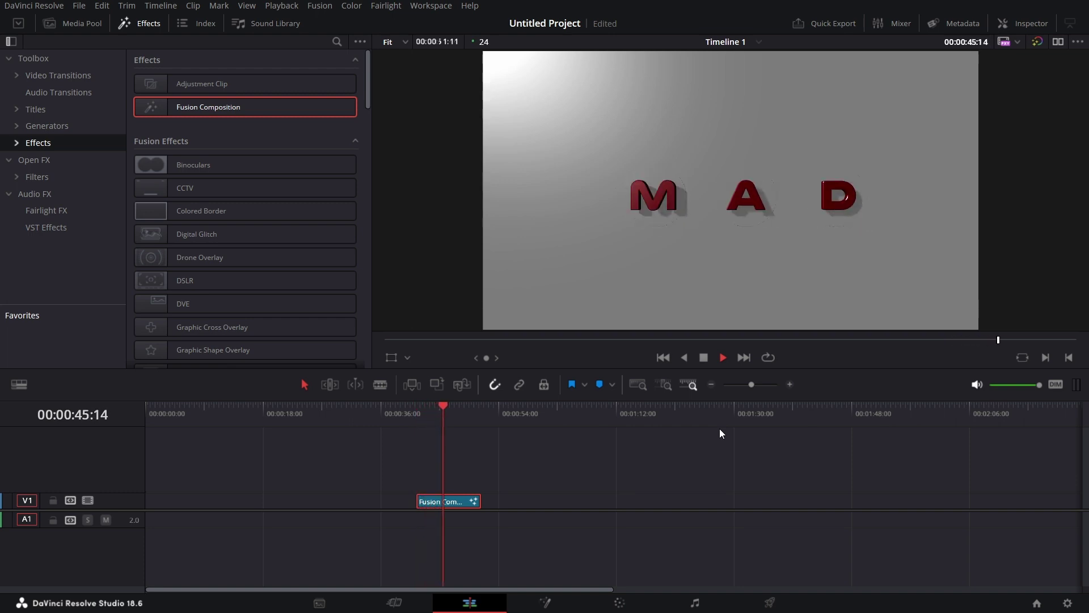
{"action": "left_click", "coordinate": [420, 407]}
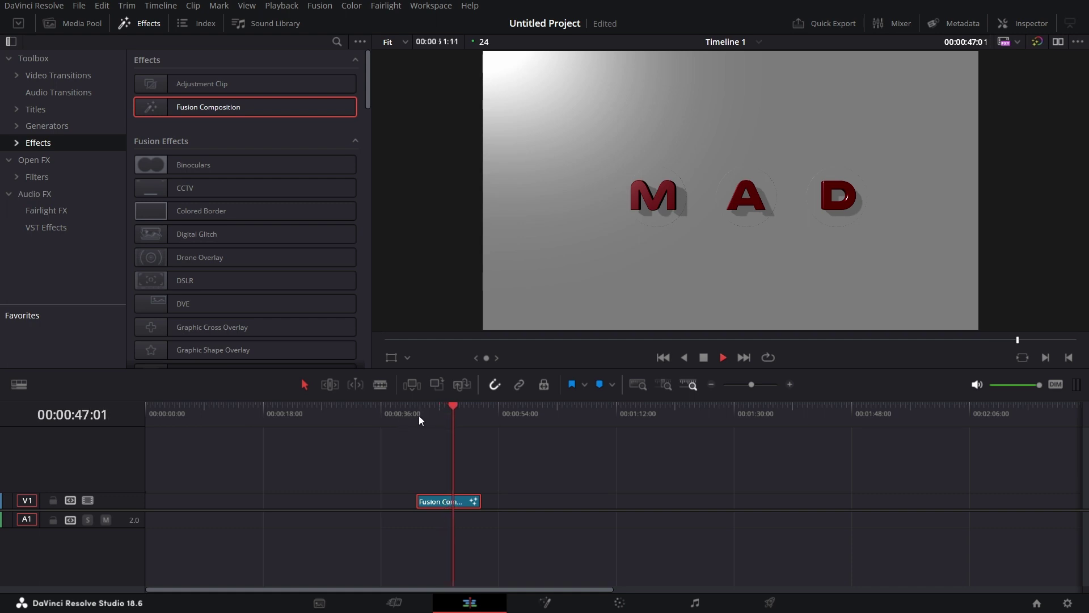
{"action": "left_click", "coordinate": [419, 415]}
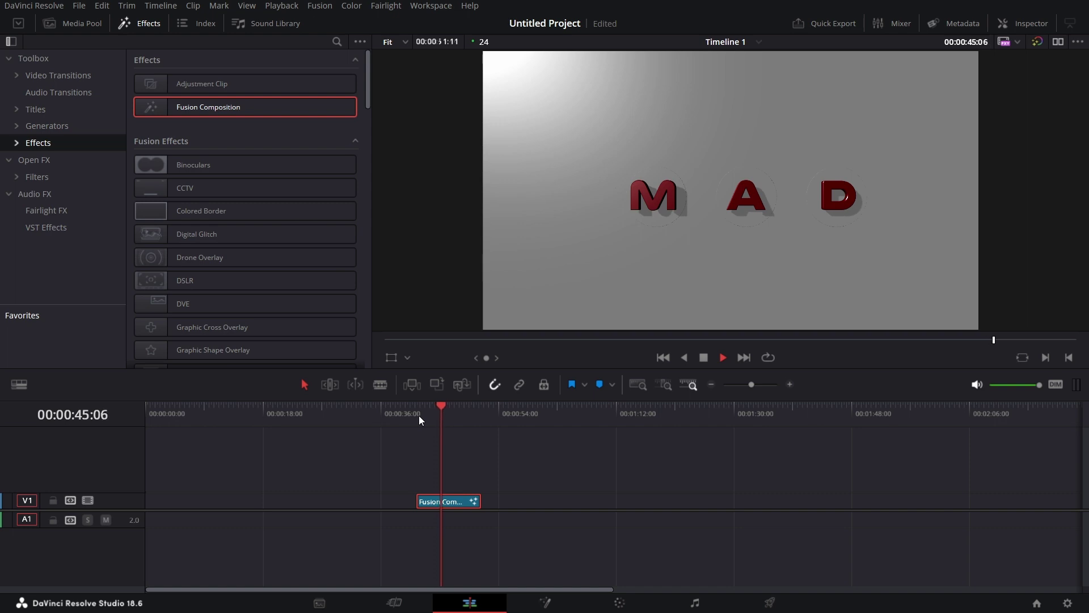
{"action": "key", "text": "ctrl+f"}
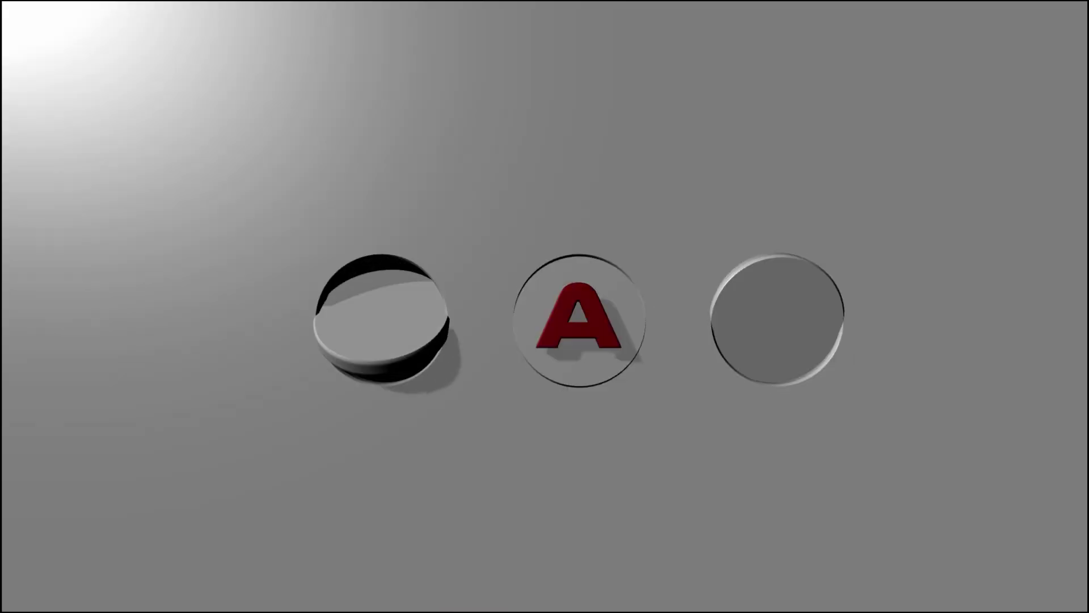